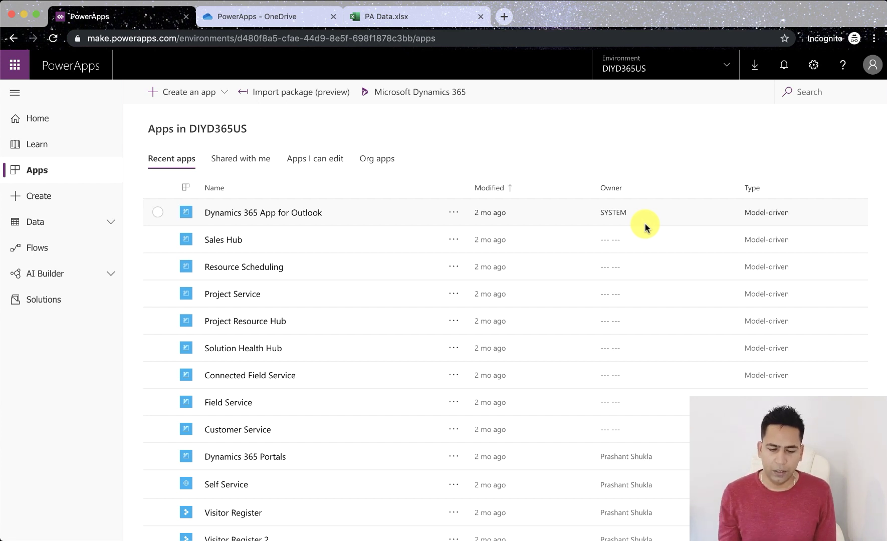
# Create a blank canvas app with phone layout and skip the welcome dialog.
pyautogui.click(207, 93)
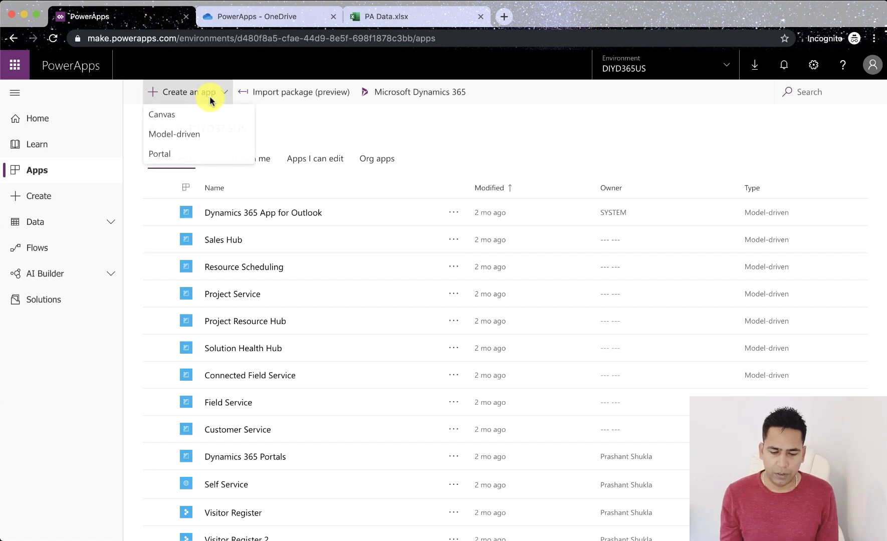
pyautogui.click(203, 115)
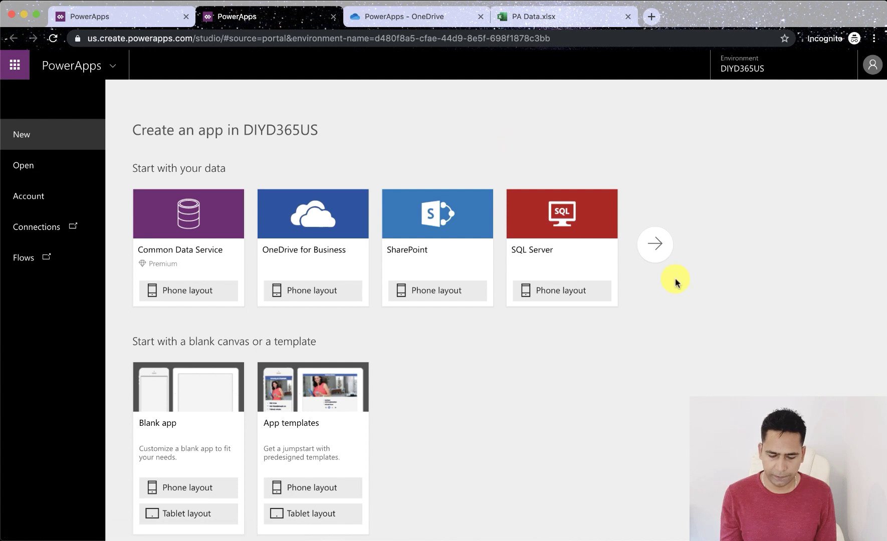
pyautogui.click(183, 490)
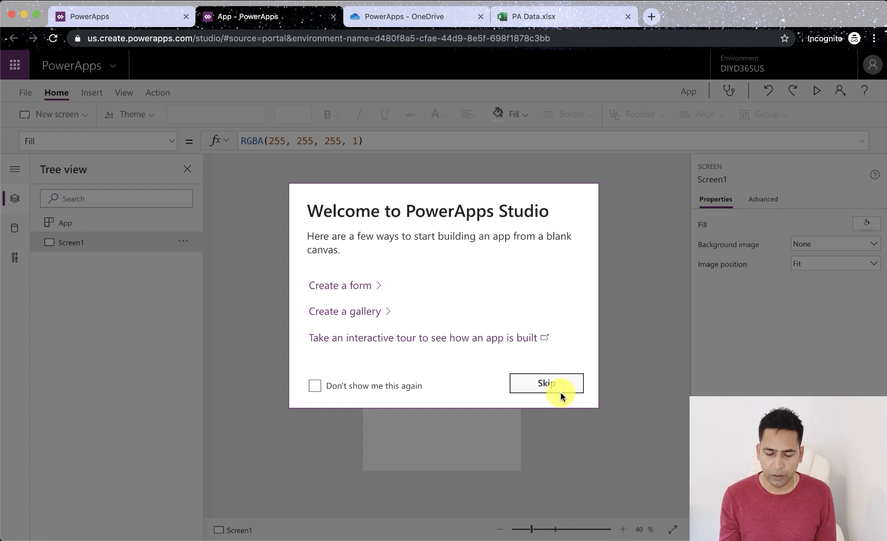
pyautogui.click(546, 384)
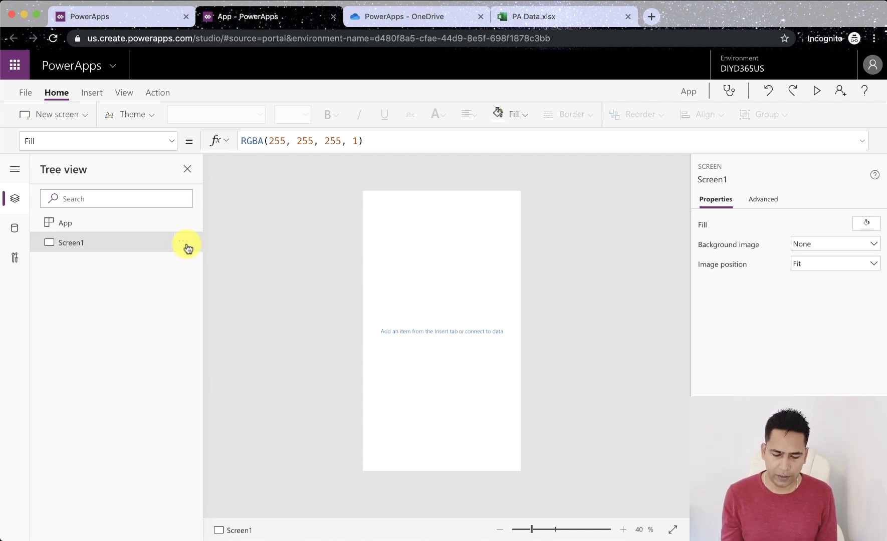
# Rename the app's only screen to FlowAppScreen.
pyautogui.click(183, 242)
pyautogui.click(207, 281)
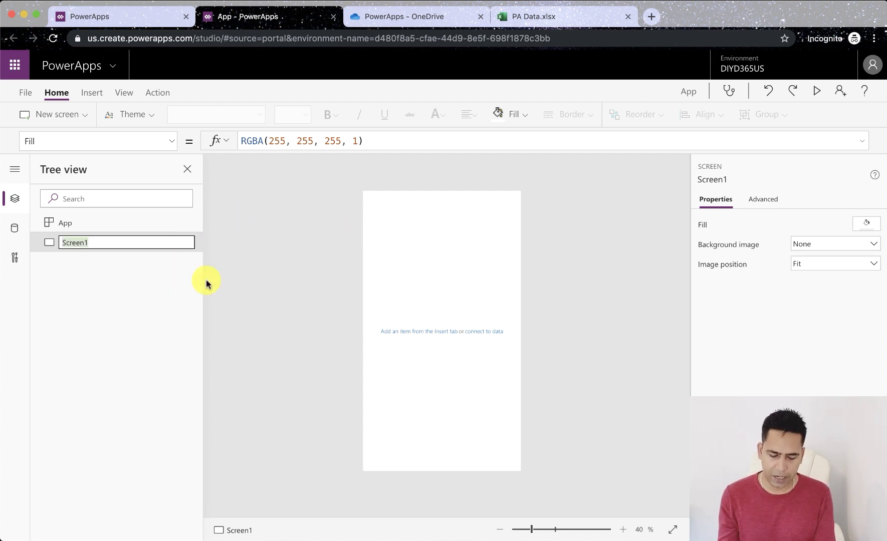
pyautogui.write('Flow')
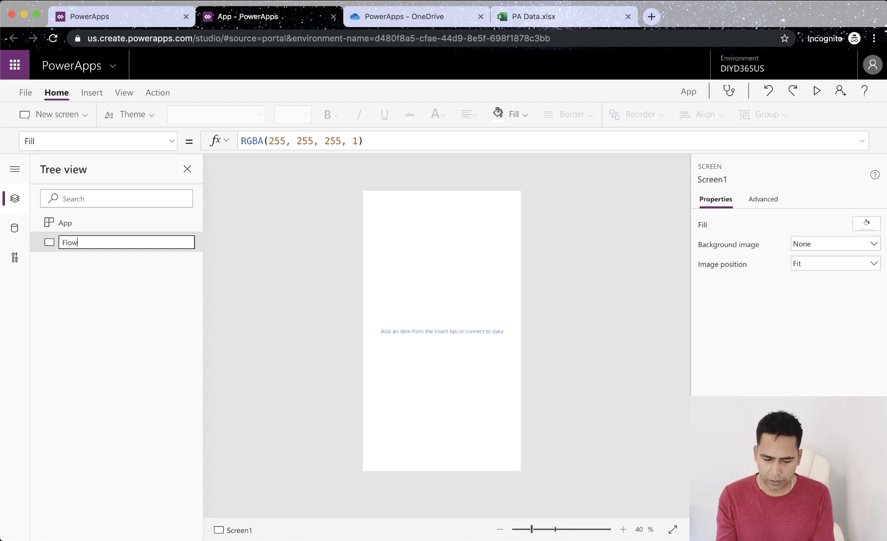
pyautogui.write('AppSc')
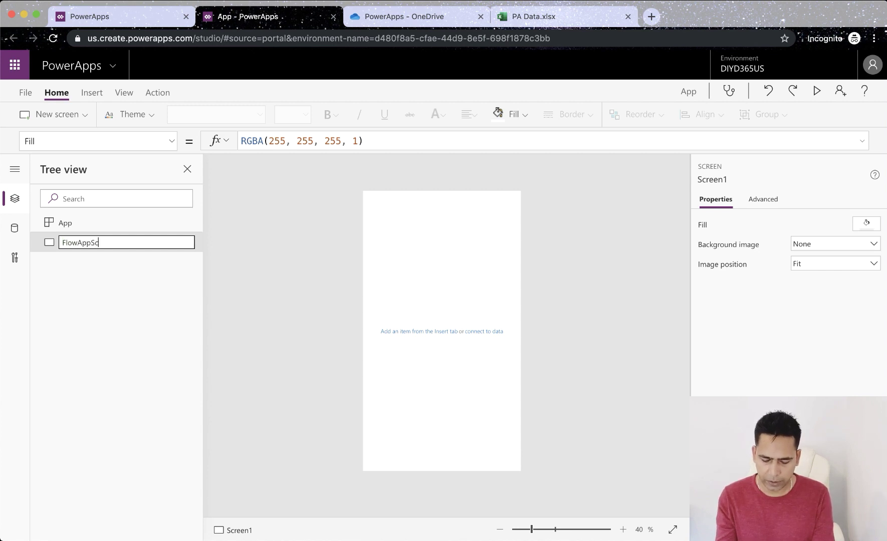
pyautogui.write('reen')
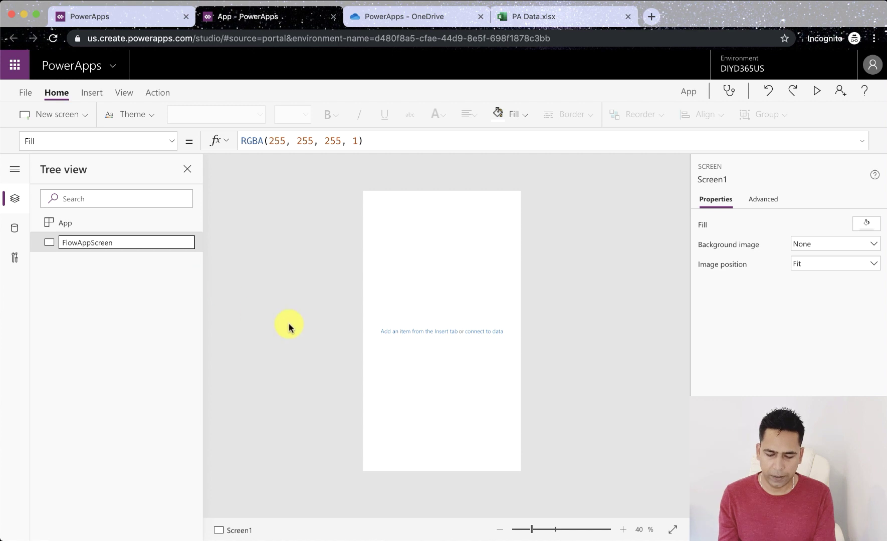
pyautogui.click(420, 283)
# Add a label at the top of FlowAppScreen and a text input placed directly beneath it.
pyautogui.click(91, 93)
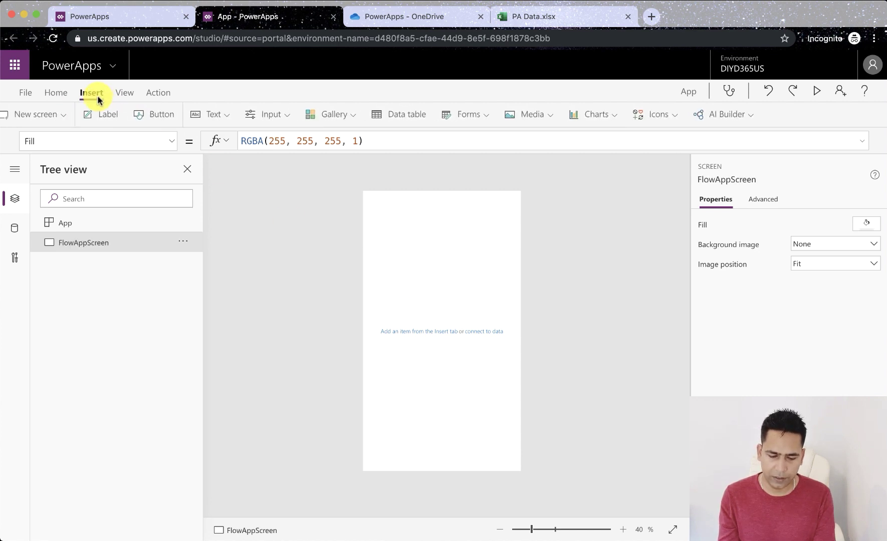
pyautogui.click(118, 111)
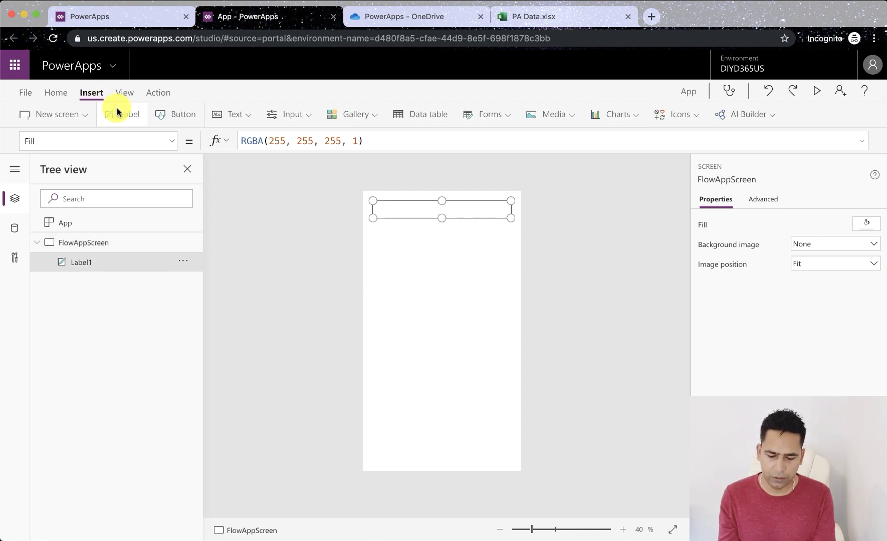
pyautogui.click(125, 94)
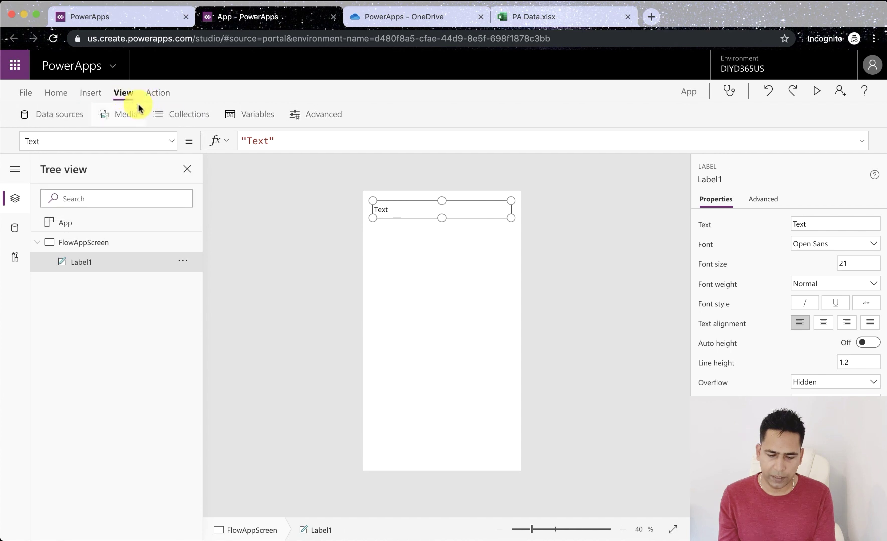
pyautogui.click(92, 93)
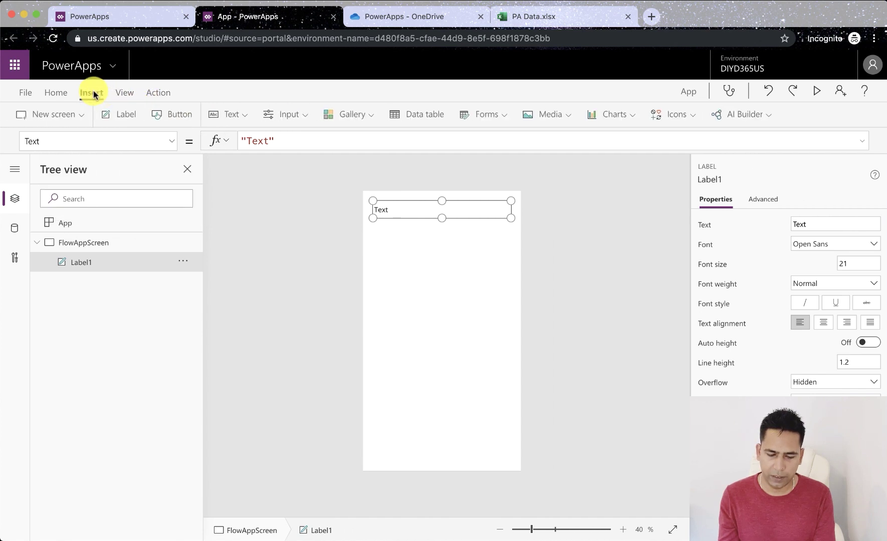
pyautogui.click(250, 116)
pyautogui.click(246, 161)
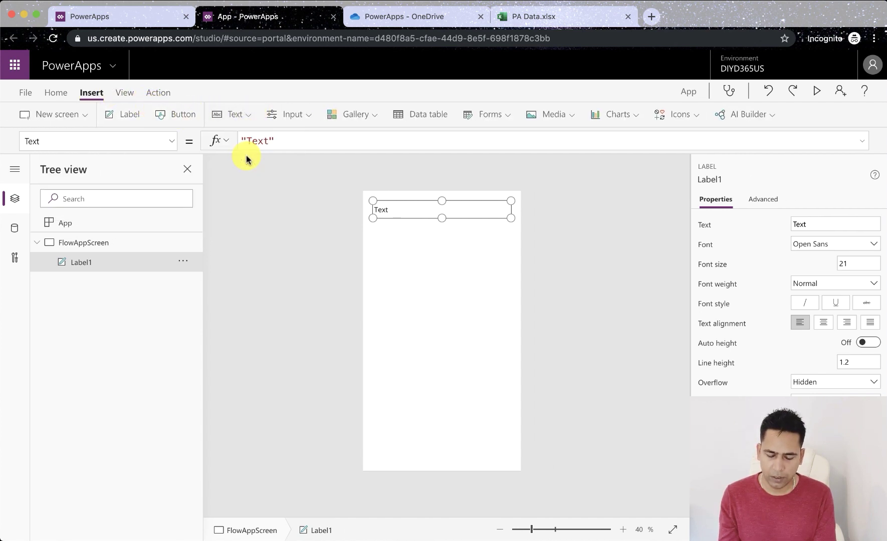
pyautogui.moveTo(412, 213); pyautogui.dragTo(408, 233)
# Set the label's text to "Name" and clear the default value of the text input below it.
pyautogui.doubleClick(396, 214)
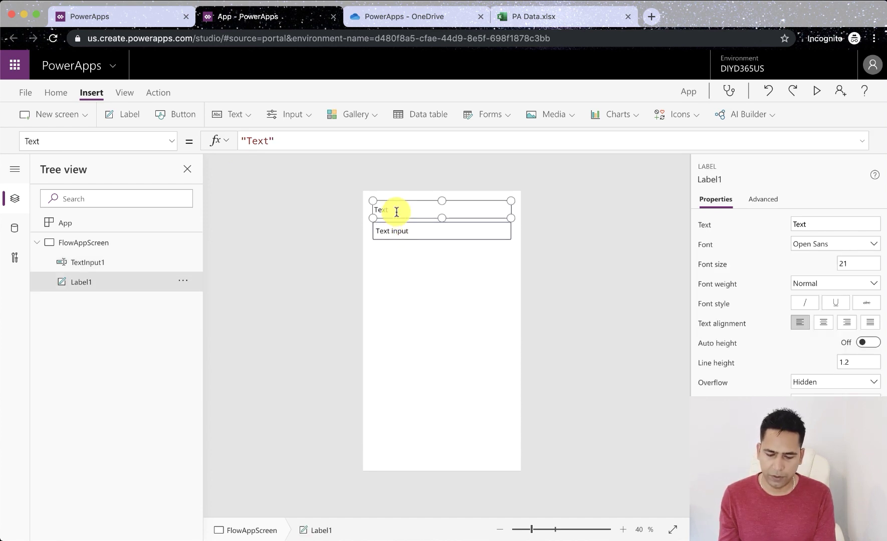
pyautogui.write('Name')
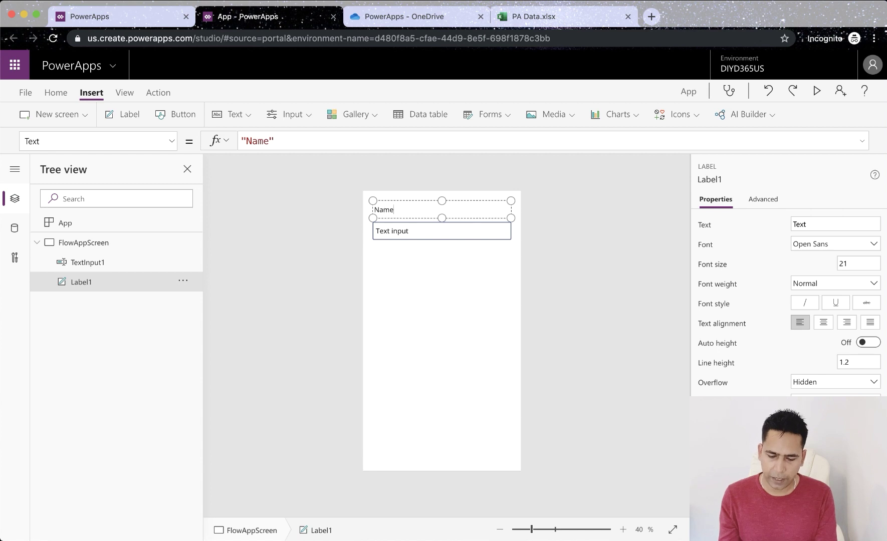
pyautogui.click(396, 235)
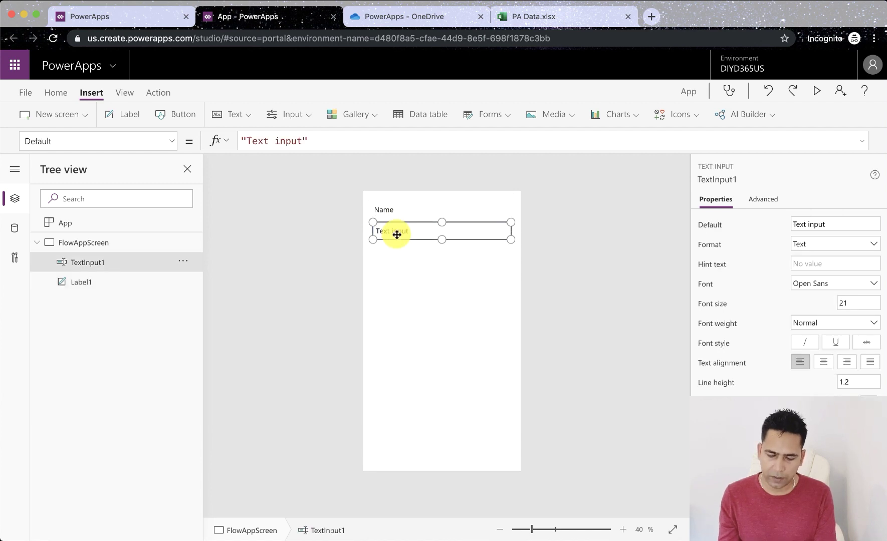
pyautogui.tripleClick(313, 141)
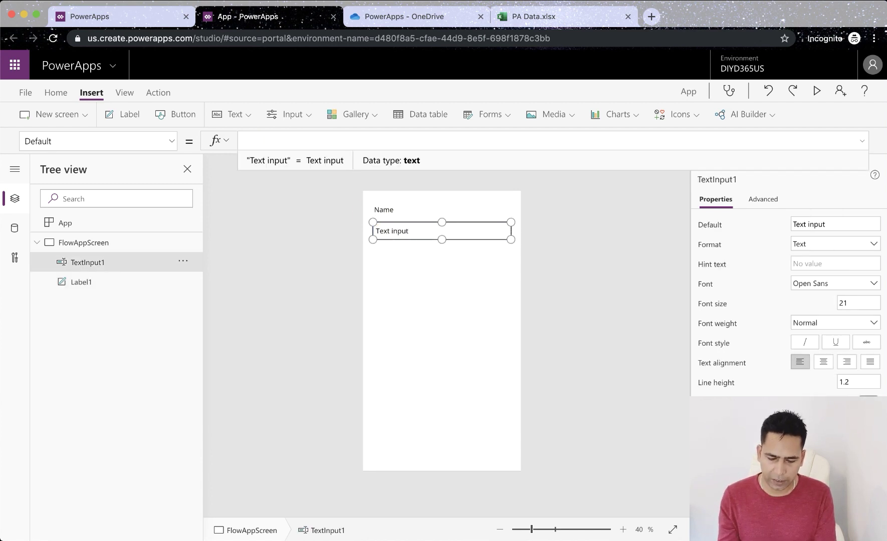
pyautogui.press('BackSpace')
# Set the text input's HintText property to "Enter your name here".
pyautogui.click(171, 145)
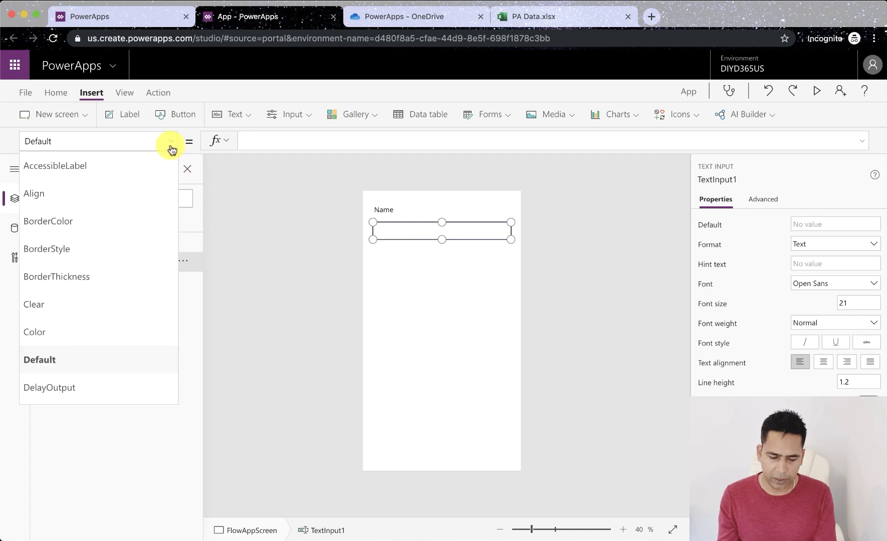
pyautogui.scroll(-5, 99, 314)
pyautogui.scroll(-4, 99, 315)
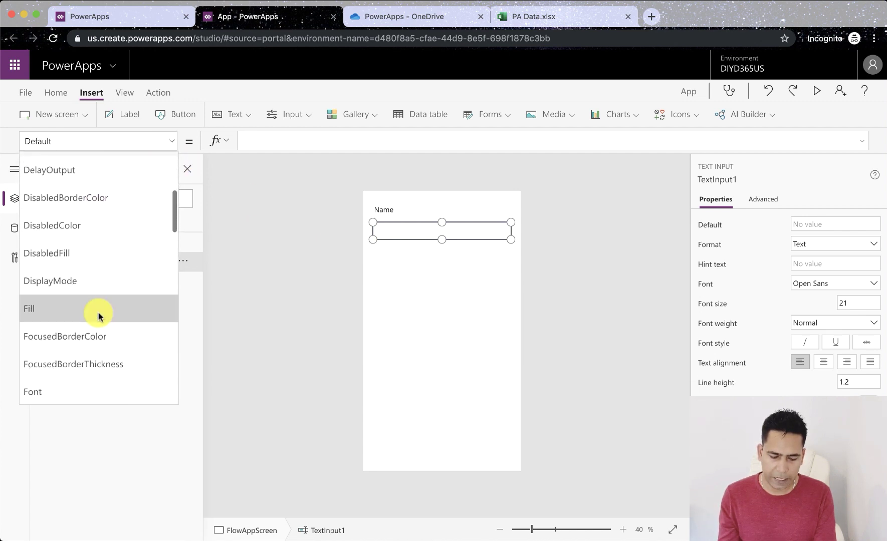
pyautogui.scroll(-3, 79, 353)
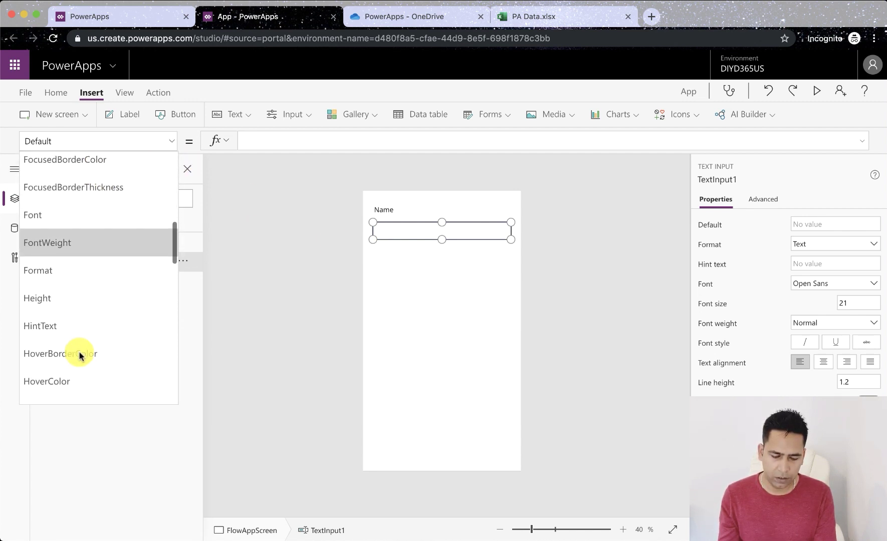
pyautogui.click(63, 327)
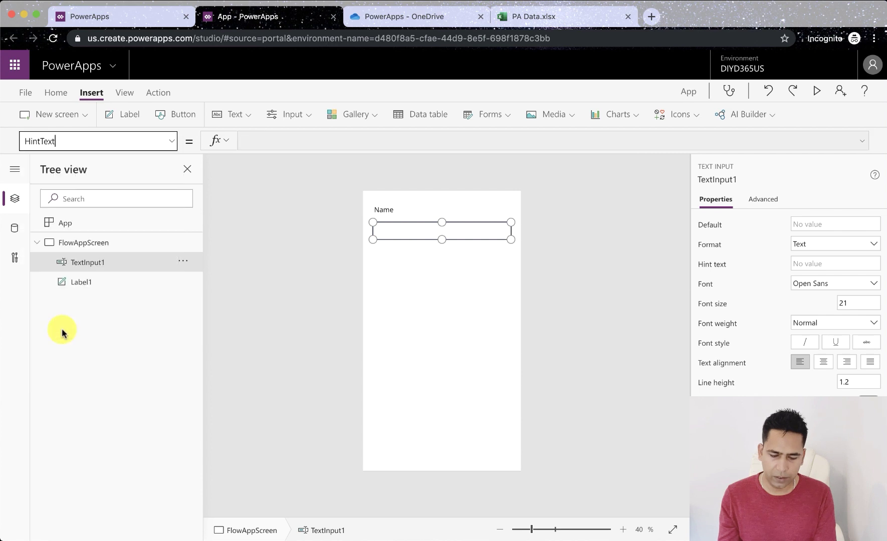
pyautogui.click(248, 140)
pyautogui.write('Enter your')
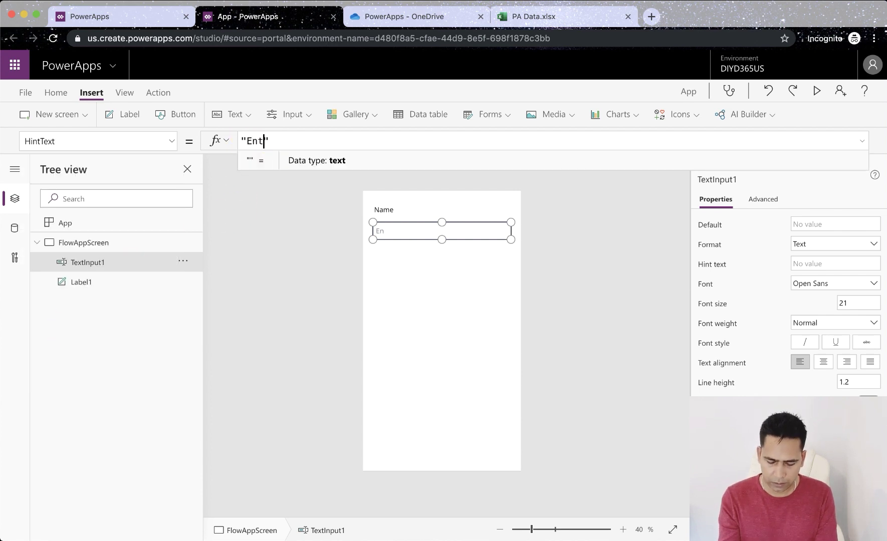
pyautogui.write(' name her')
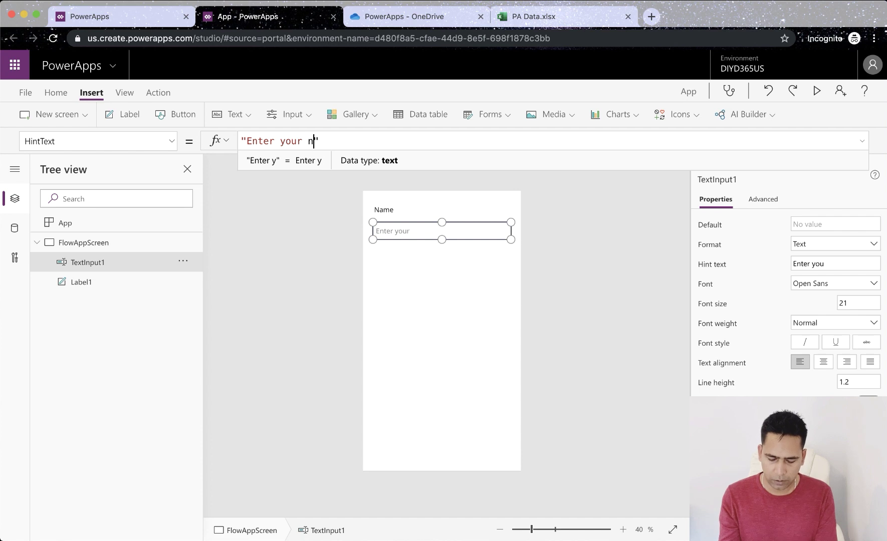
pyautogui.write('e')
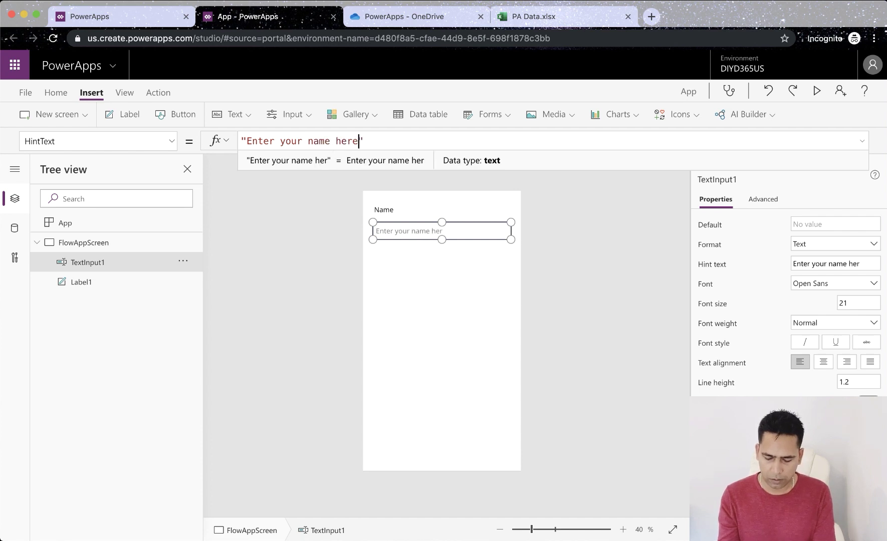
pyautogui.hotkey('shift', 'Left')
pyautogui.hotkey('shift', 'Left')
pyautogui.hotkey('shift', 'Left')
pyautogui.hotkey('shift', 'Left')
pyautogui.hotkey('shift', 'Left')
pyautogui.hotkey('shift', 'Left')
pyautogui.hotkey('shift', 'Left')
pyautogui.hotkey('shift', 'Left')
pyautogui.hotkey('shift', 'Left')
pyautogui.hotkey('shift', 'Left')
pyautogui.hotkey('shift', 'Left')
pyautogui.hotkey('shift', 'Left')
pyautogui.hotkey('shift', 'Left')
pyautogui.hotkey('shift', 'Left')
pyautogui.hotkey('shift', 'Left')
pyautogui.hotkey('shift', 'Left')
pyautogui.hotkey('shift', 'Left')
pyautogui.hotkey('shift', 'Left')
pyautogui.hotkey('shift', 'Left')
pyautogui.hotkey('shift', 'Left')
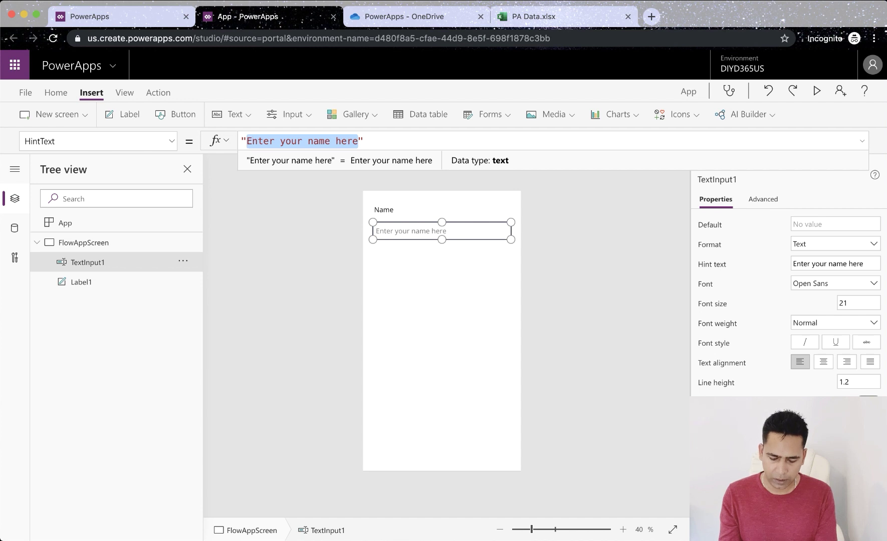
pyautogui.click(429, 293)
# Make three copies of the Name label and space them out vertically below the text input, aligned with the original label.
pyautogui.click(380, 212)
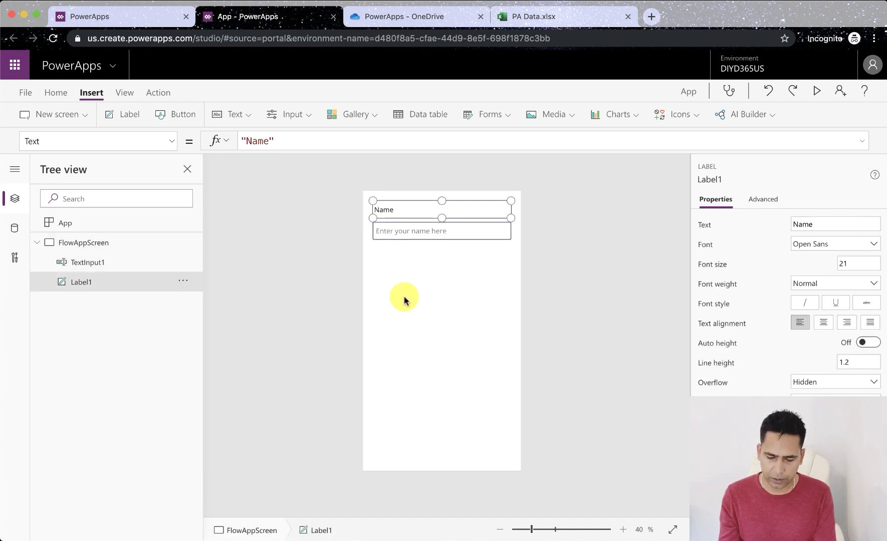
pyautogui.click(411, 324)
pyautogui.press('super+v')
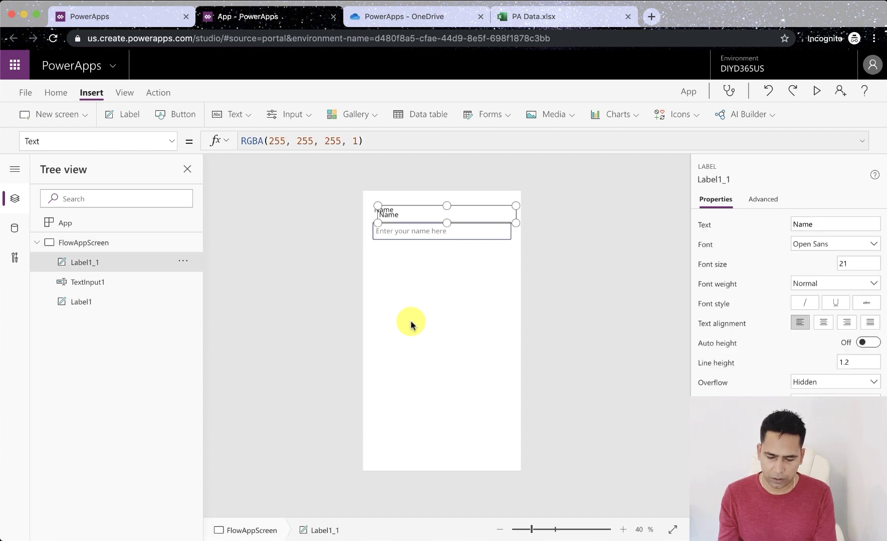
pyautogui.press('super+v')
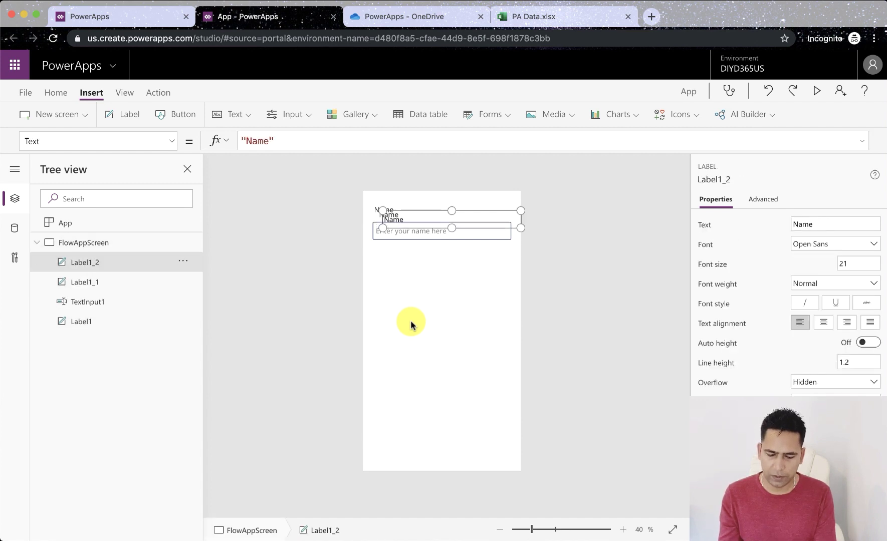
pyautogui.press('super+v')
pyautogui.moveTo(430, 231); pyautogui.dragTo(421, 258)
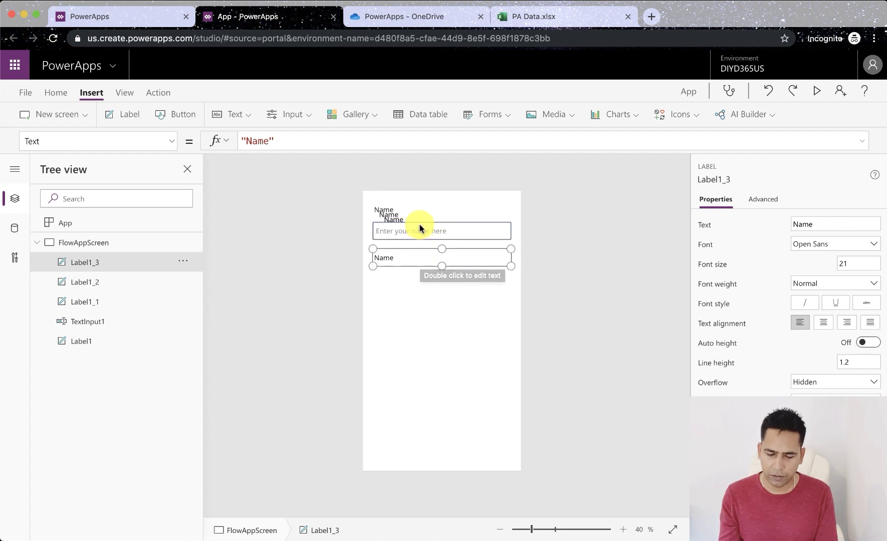
pyautogui.moveTo(420, 223); pyautogui.dragTo(412, 303)
pyautogui.click(406, 212)
pyautogui.moveTo(406, 212); pyautogui.dragTo(403, 360)
# Make three copies of the text input and place one beneath each copied Name label.
pyautogui.click(392, 234)
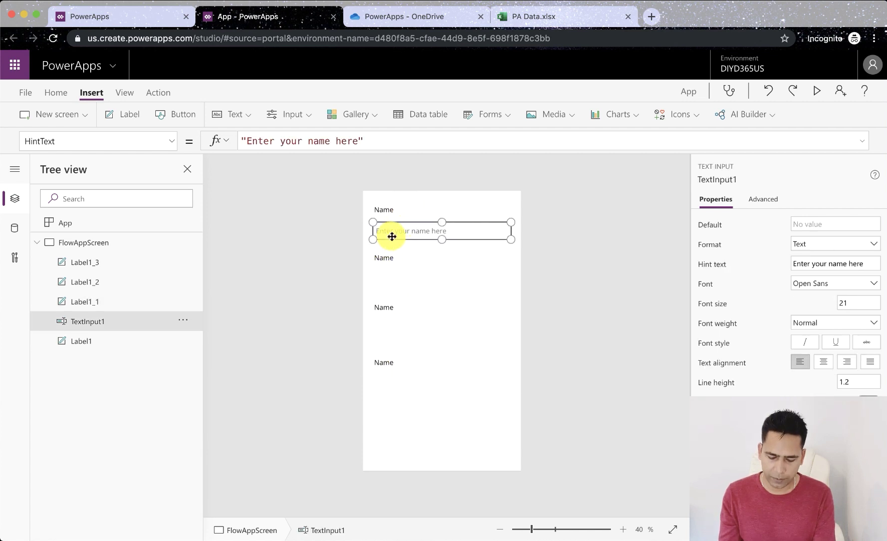
pyautogui.hotkey('ctrl', 'c')
pyautogui.hotkey('ctrl', 'v')
pyautogui.moveTo(401, 218); pyautogui.dragTo(399, 283)
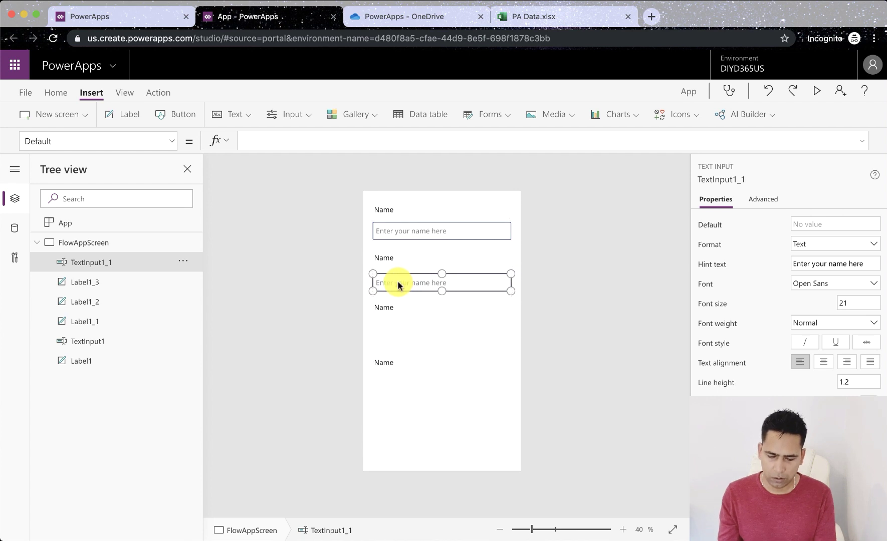
pyautogui.hotkey('ctrl', 'v')
pyautogui.moveTo(420, 214); pyautogui.dragTo(414, 329)
pyautogui.hotkey('ctrl', 'v')
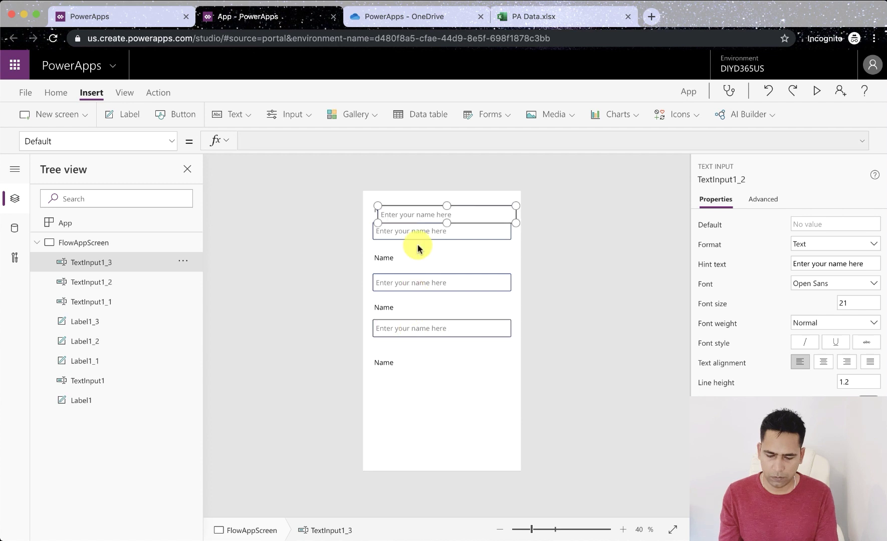
pyautogui.moveTo(420, 220); pyautogui.dragTo(414, 380)
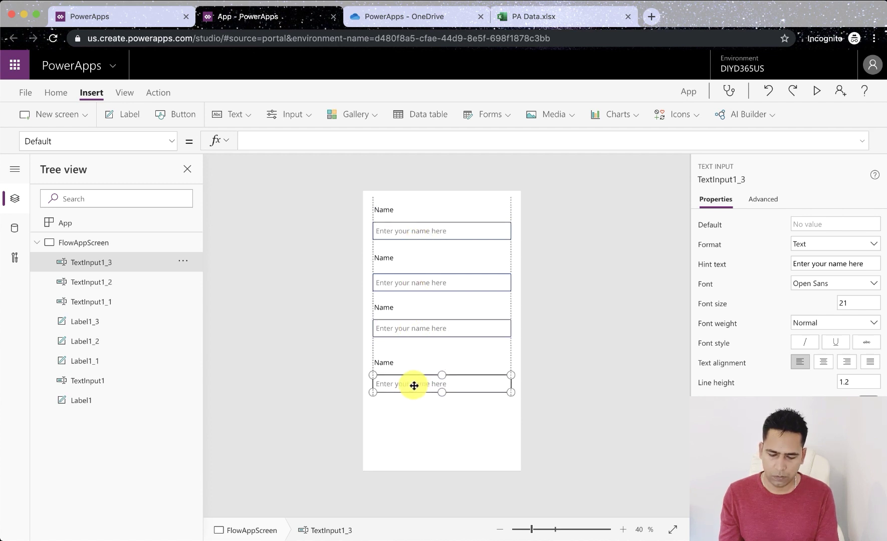
# Change the second label's text to "Phone".
pyautogui.click(386, 257)
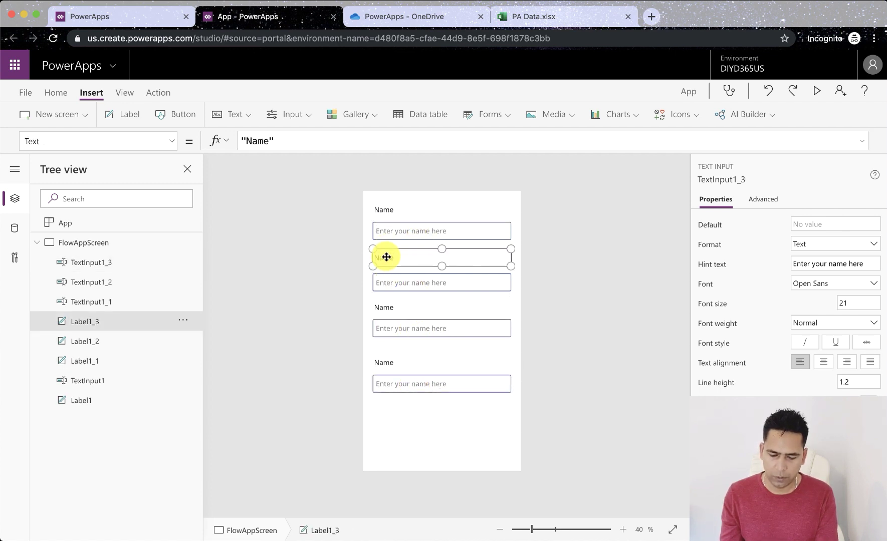
pyautogui.press('BackSpace')
pyautogui.write('Phone')
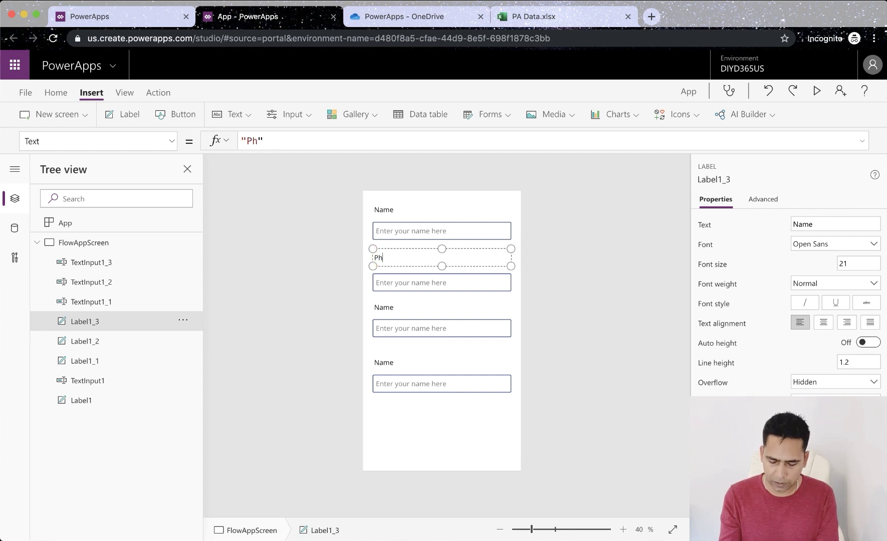
# Change the third label's text to "Email".
pyautogui.click(388, 308)
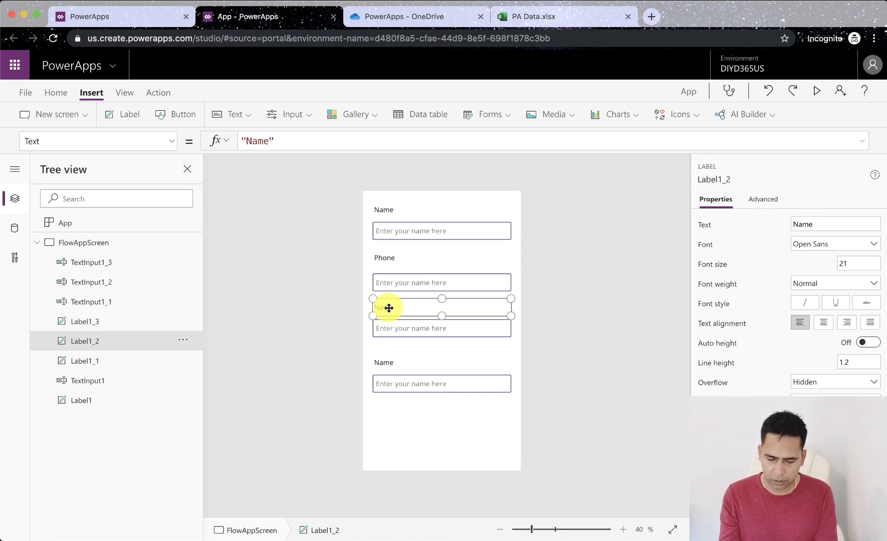
pyautogui.doubleClick(389, 307)
pyautogui.write('E')
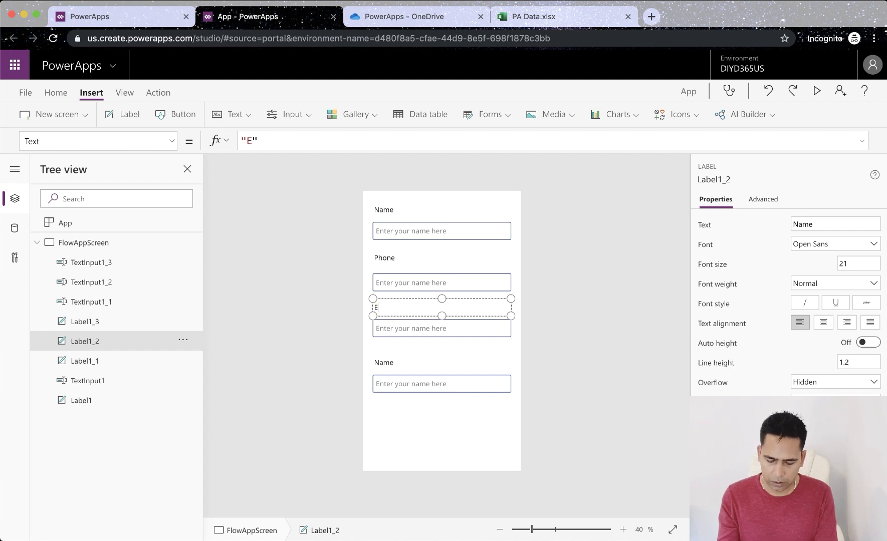
pyautogui.write('mail')
# Change the fourth label's text to "City".
pyautogui.click(382, 360)
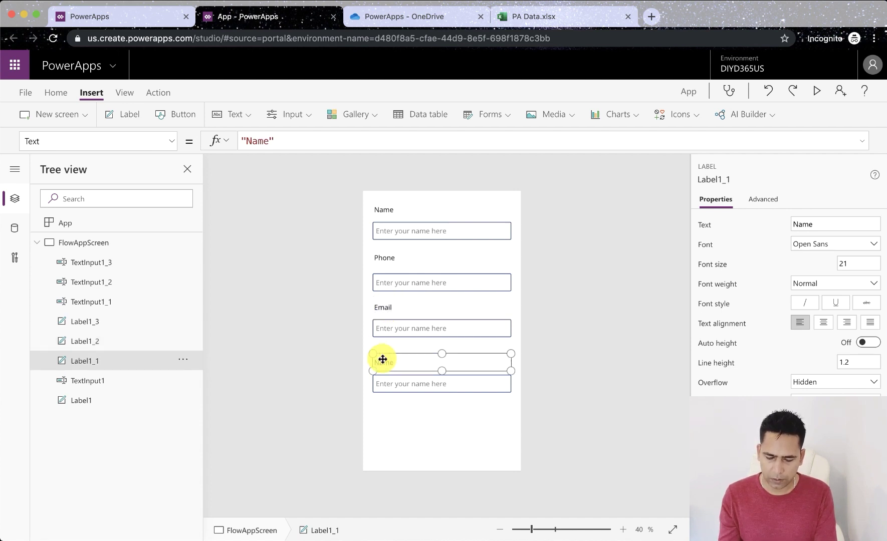
pyautogui.doubleClick(390, 359)
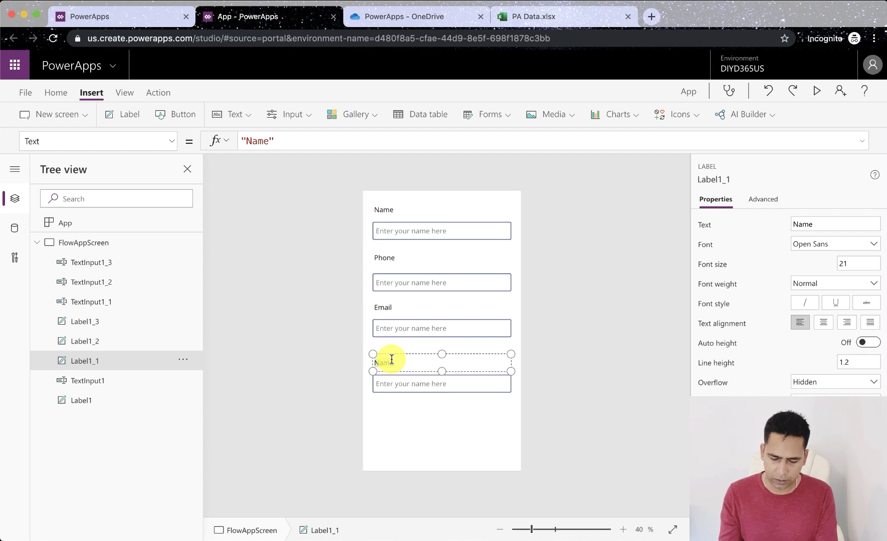
pyautogui.write('\\')
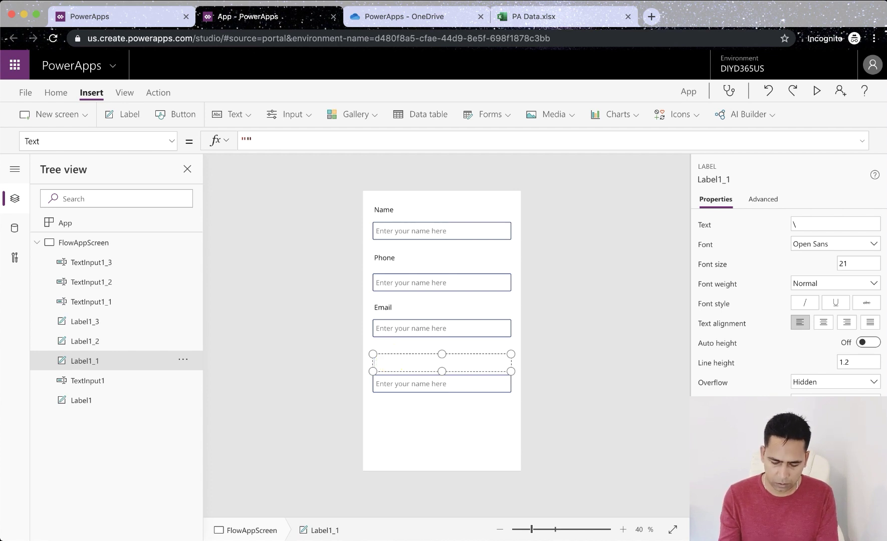
pyautogui.write('City')
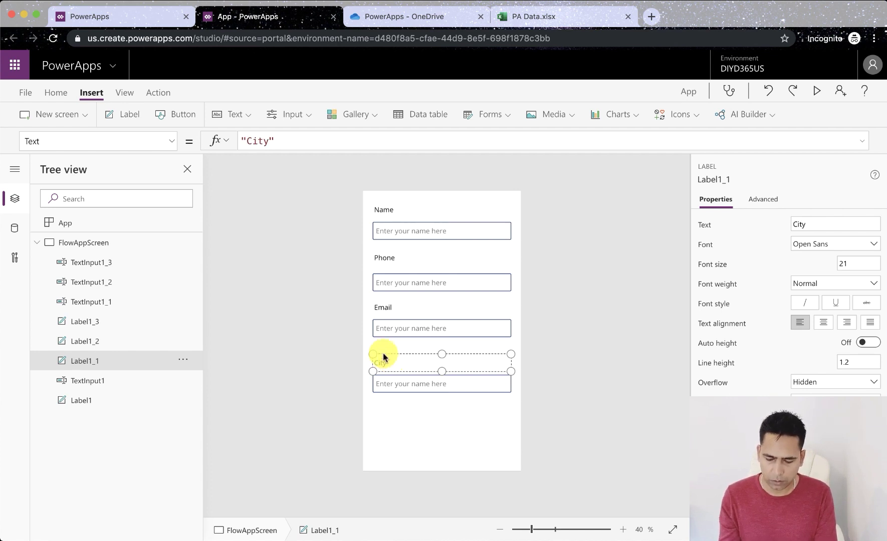
# Set the HintText property of the text input under Phone to "Enter your phone here".
pyautogui.click(399, 284)
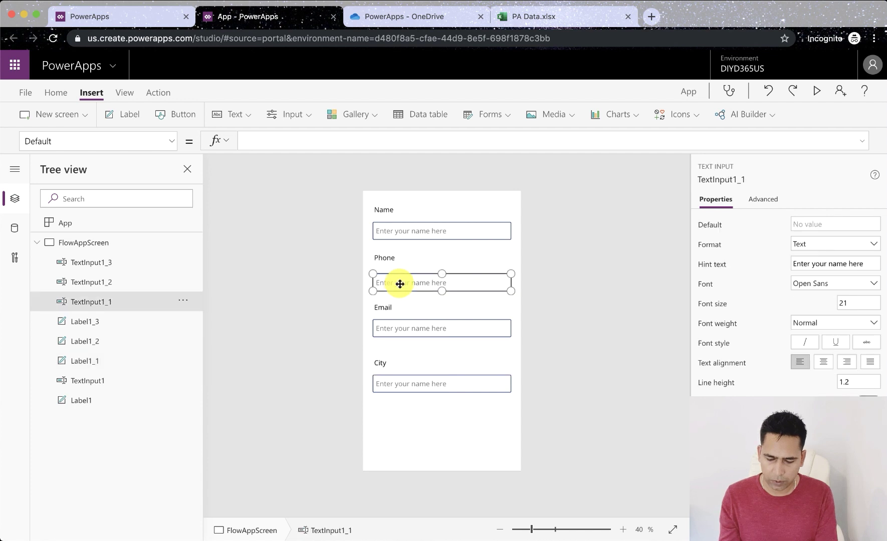
pyautogui.click(172, 142)
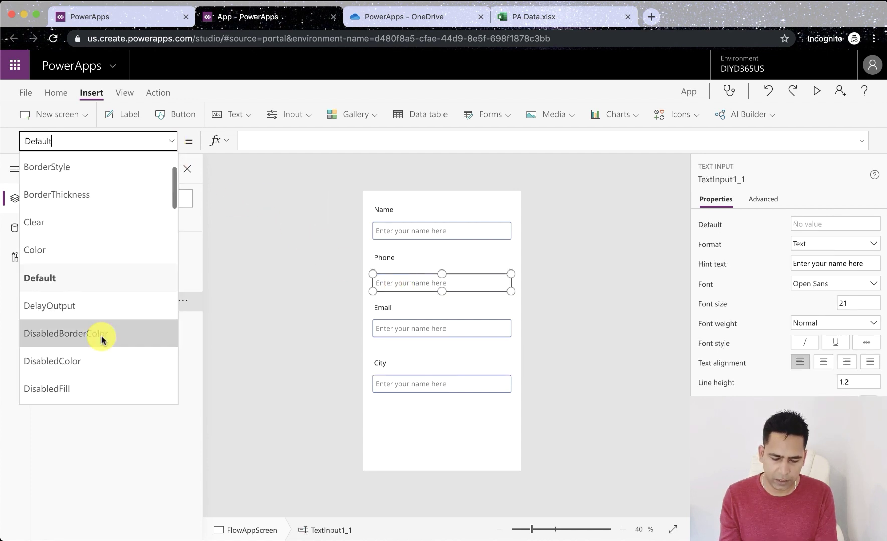
pyautogui.scroll(-5, 102, 362)
pyautogui.click(98, 371)
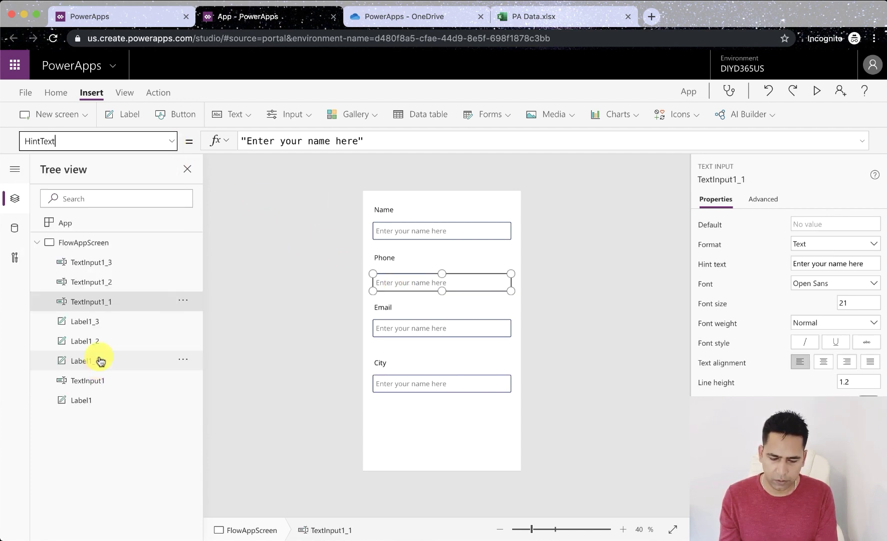
pyautogui.click(329, 141)
pyautogui.moveTo(328, 141); pyautogui.dragTo(311, 140)
pyautogui.press('BackSpace')
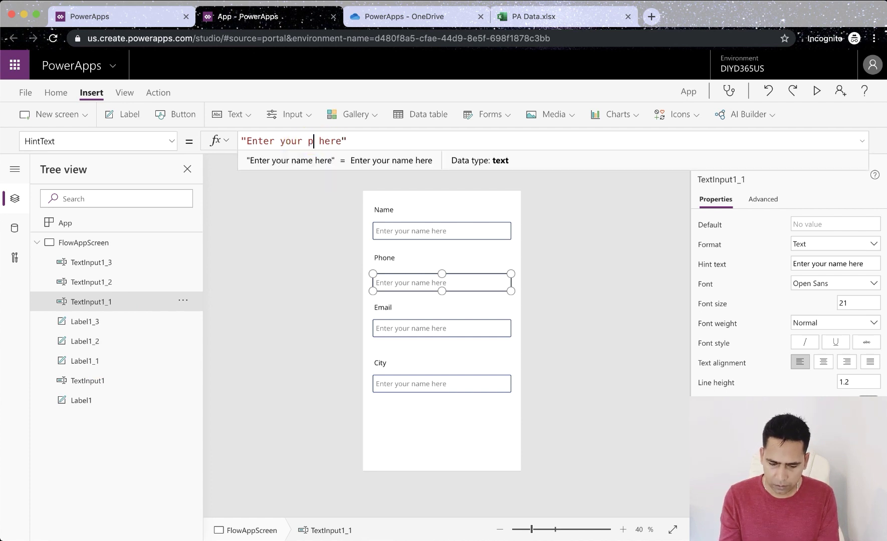
pyautogui.write('phone')
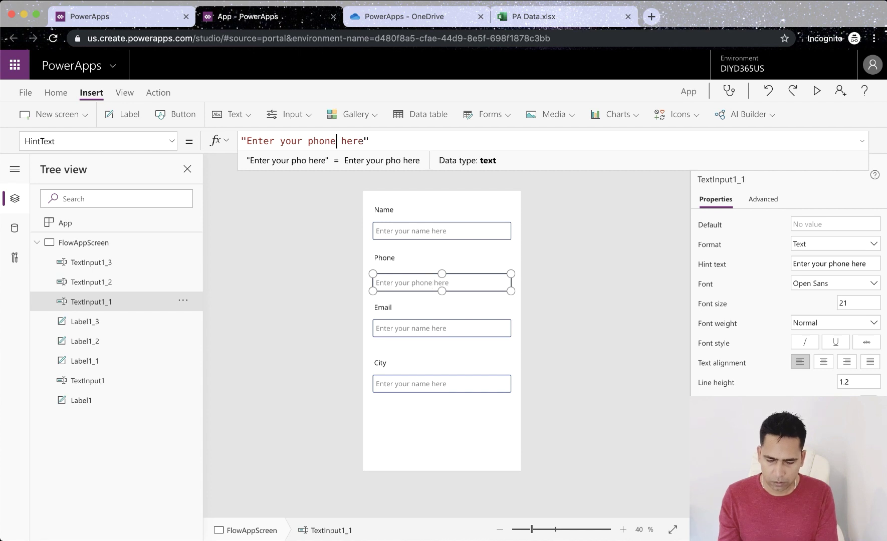
# Set the HintText property of the text input under Email to "Enter your email here".
pyautogui.click(405, 325)
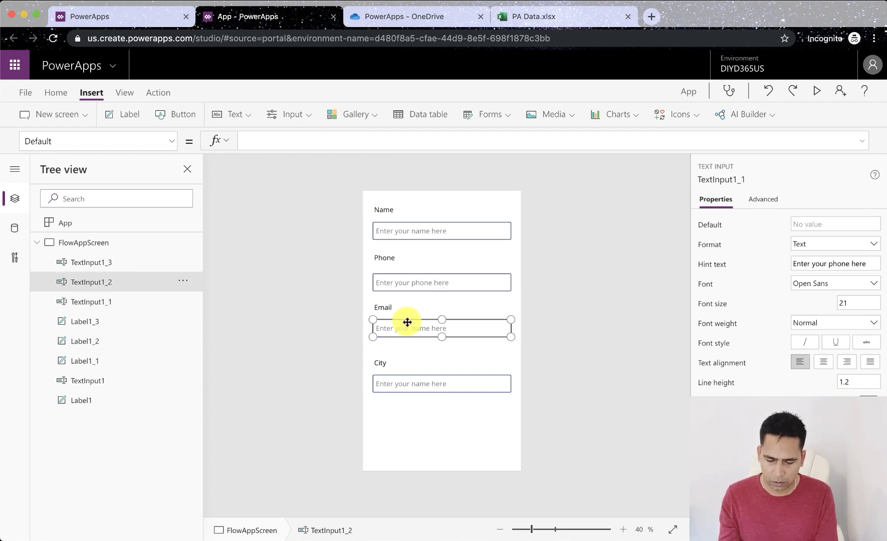
pyautogui.click(167, 142)
pyautogui.scroll(-3, 144, 248)
pyautogui.scroll(-3, 143, 249)
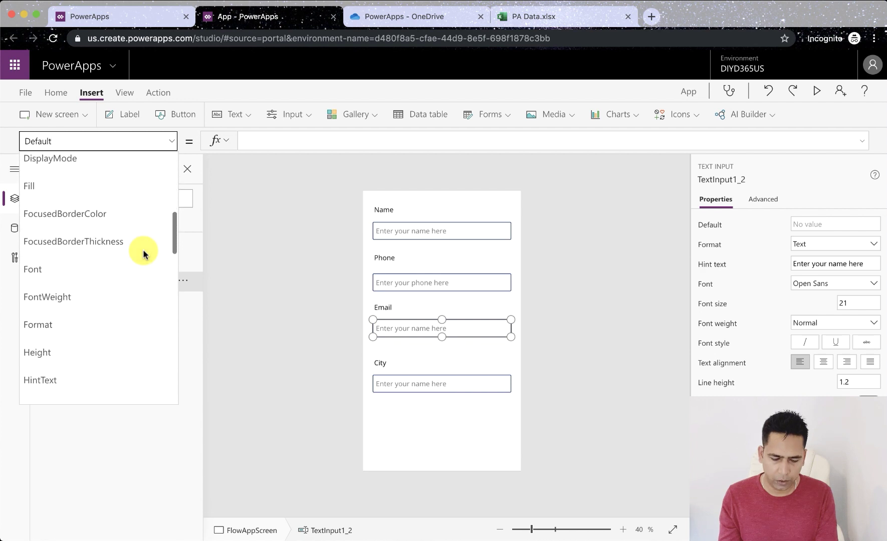
pyautogui.click(70, 365)
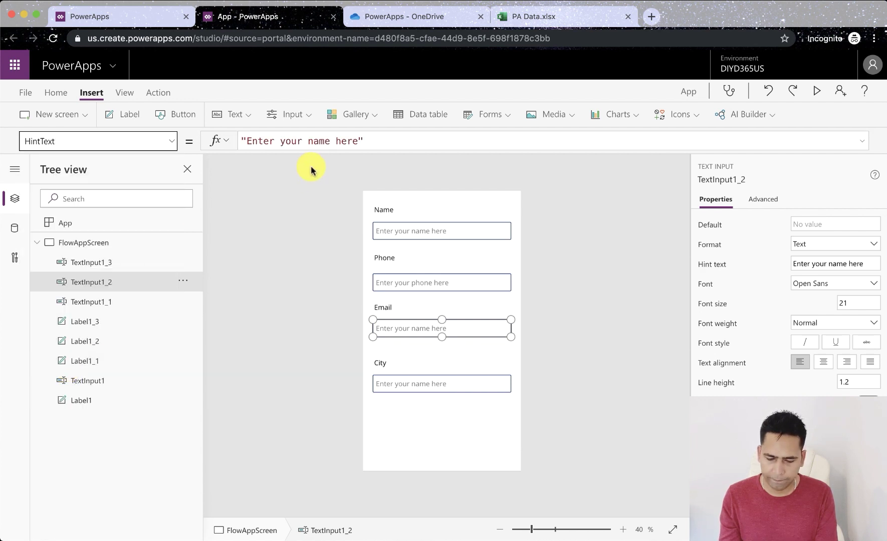
pyautogui.moveTo(330, 140); pyautogui.dragTo(307, 139)
pyautogui.write('email')
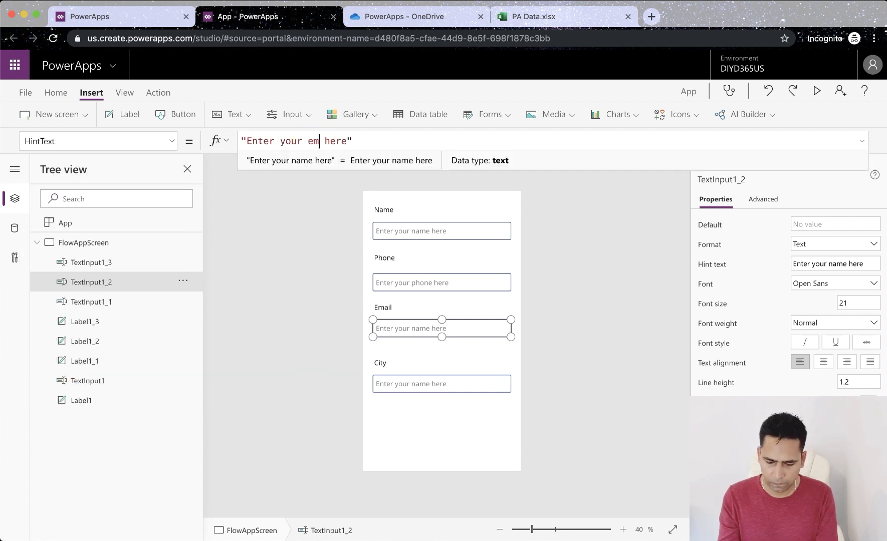
# Set the HintText property of the text input under City to "Enter your city here".
pyautogui.click(427, 383)
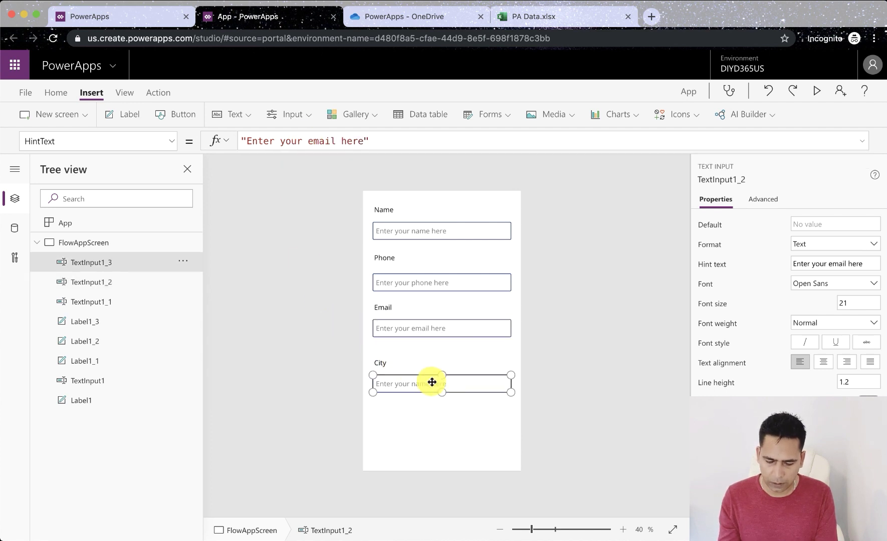
pyautogui.click(170, 141)
pyautogui.scroll(-5, 95, 255)
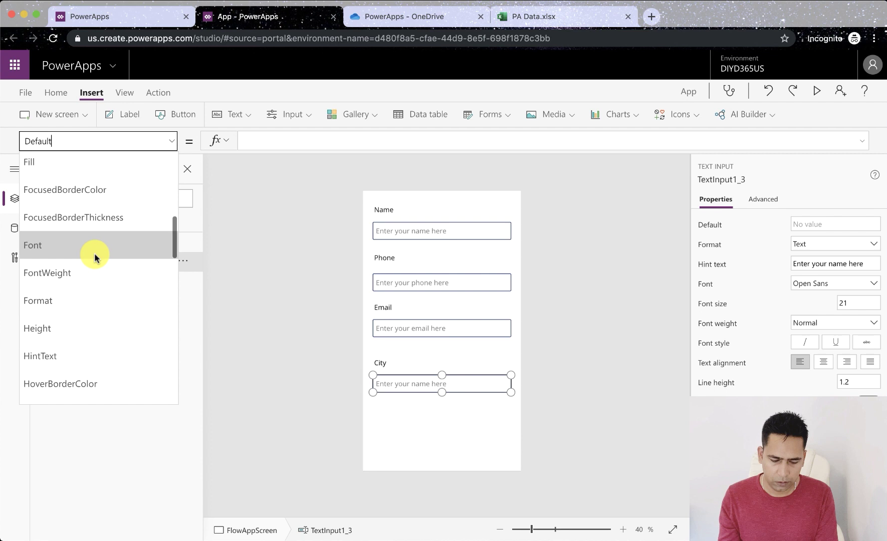
pyautogui.click(63, 362)
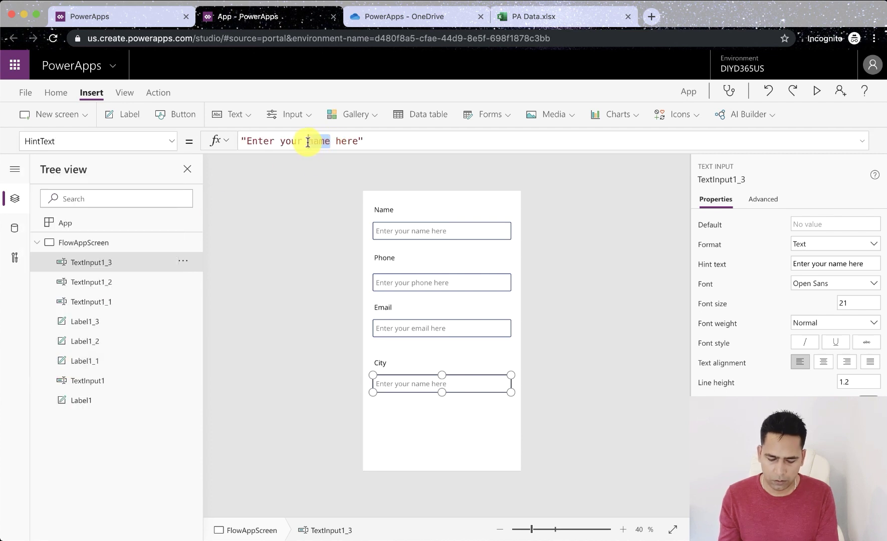
pyautogui.doubleClick(316, 142)
pyautogui.write('city')
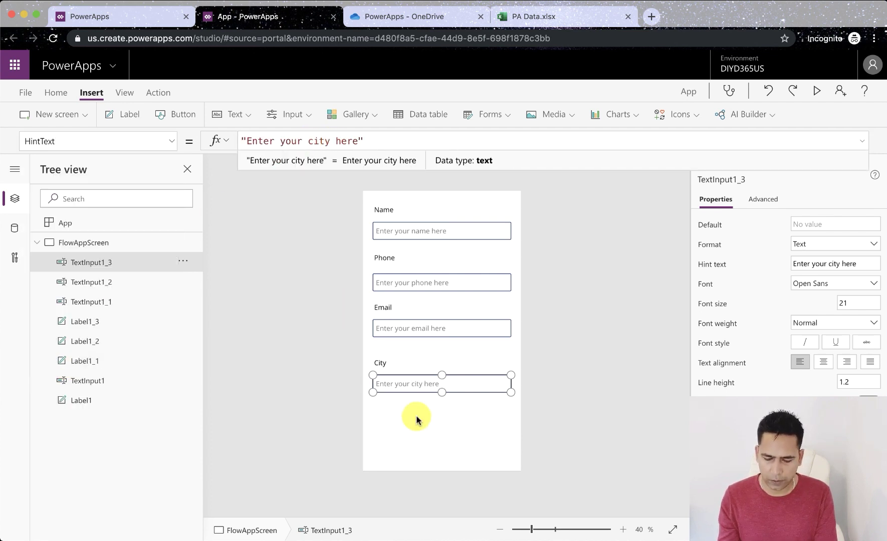
pyautogui.click(417, 415)
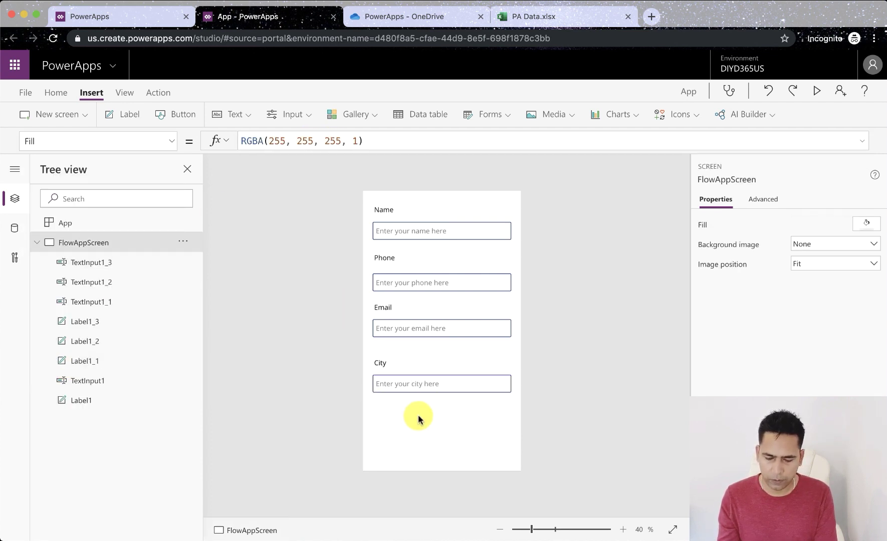
# Add a button below the City text input and change its text to "Run Flow".
pyautogui.click(193, 117)
pyautogui.moveTo(422, 214); pyautogui.dragTo(445, 423)
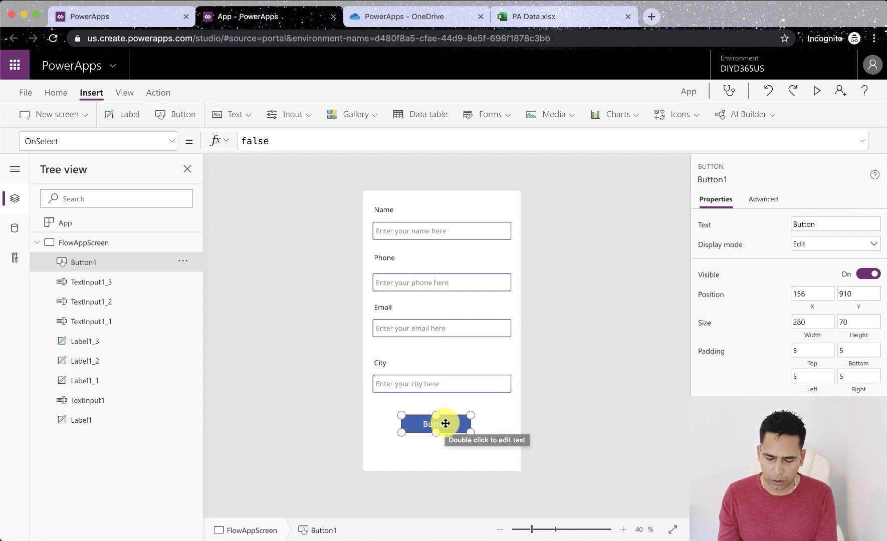
pyautogui.doubleClick(445, 424)
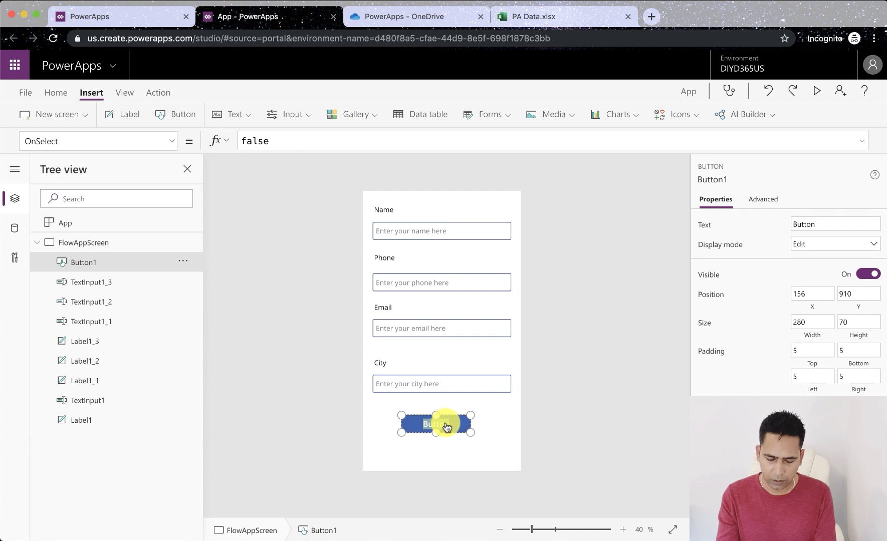
pyautogui.write('Run')
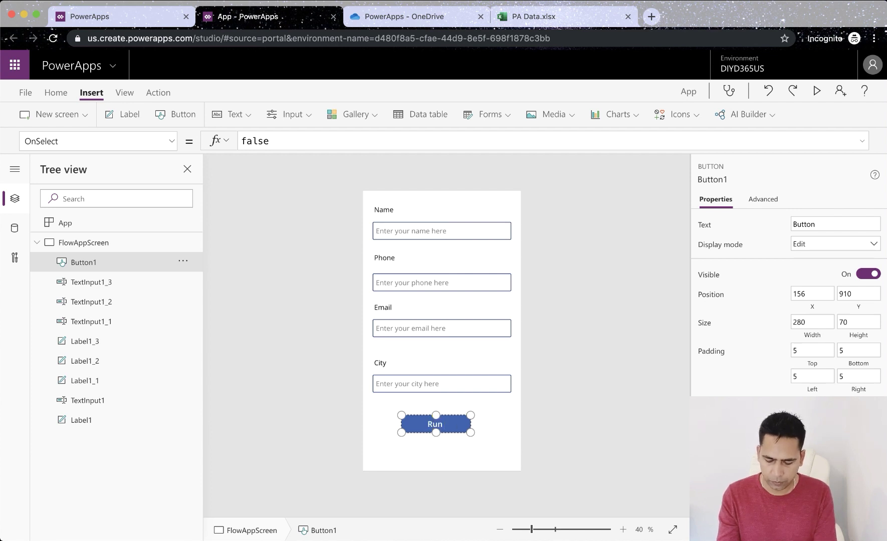
pyautogui.write(' Flow')
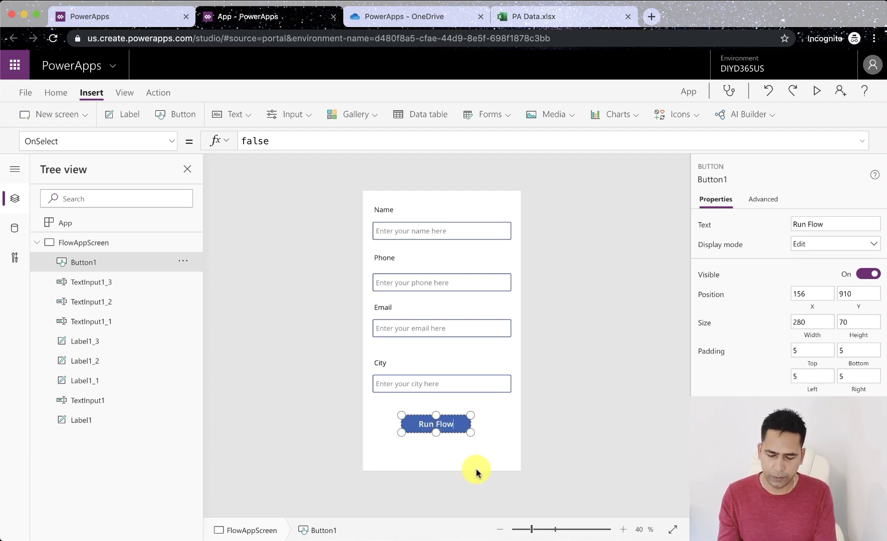
pyautogui.click(490, 432)
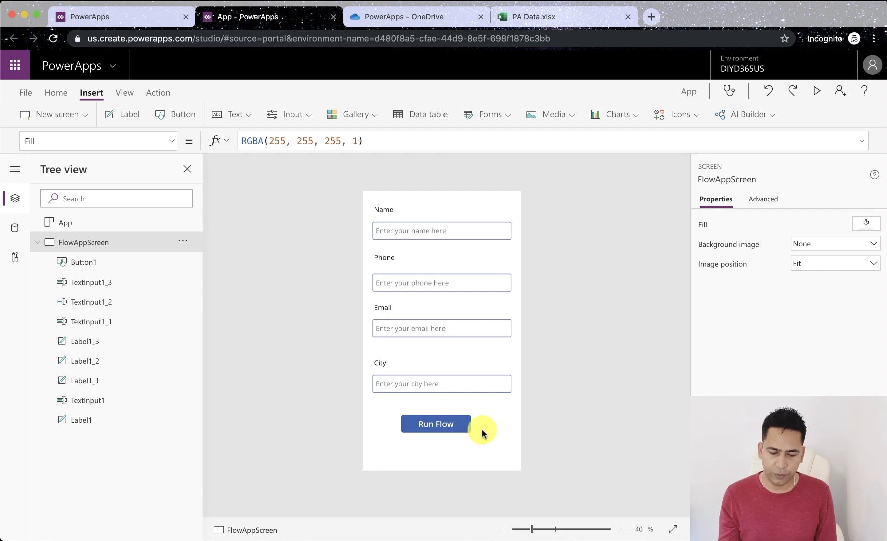
# Review the PowerApps folder in OneDrive and the PA Data.xlsx table in Excel, and return to the app in PowerApps Studio.
pyautogui.click(152, 94)
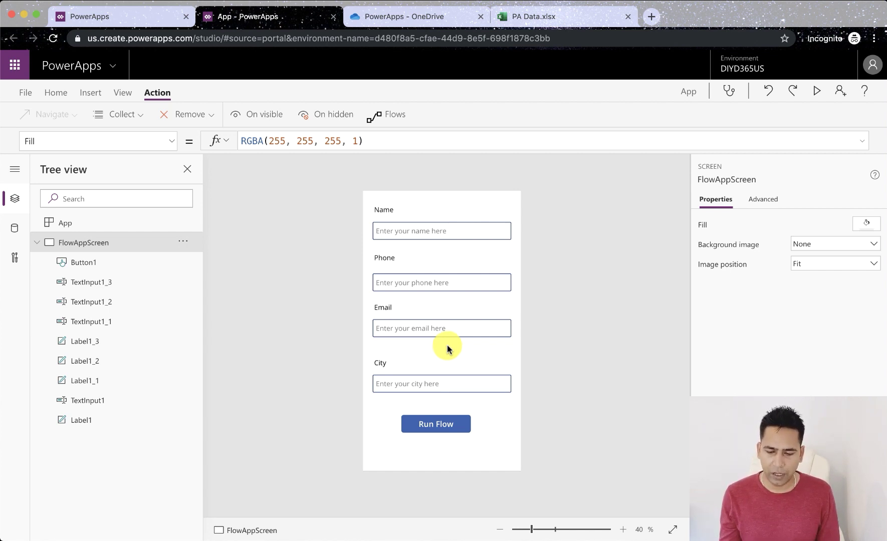
pyautogui.click(410, 20)
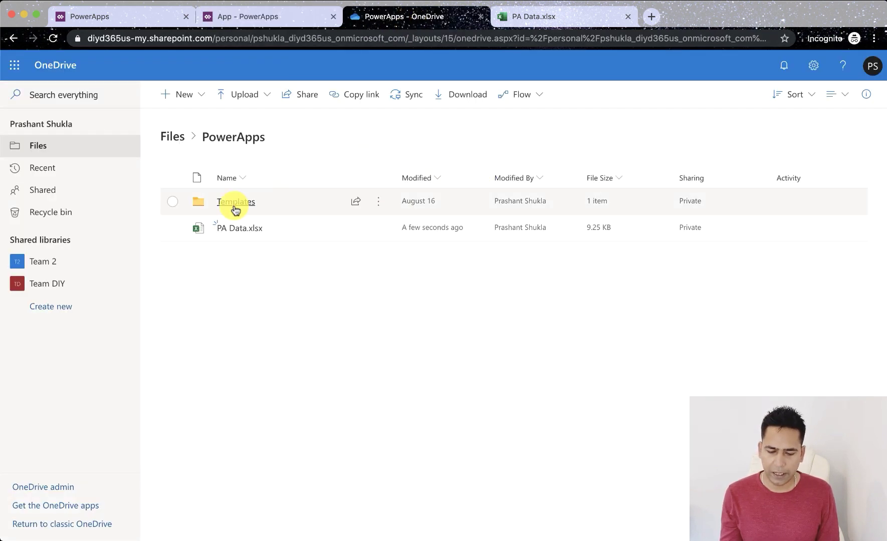
pyautogui.moveTo(248, 234)
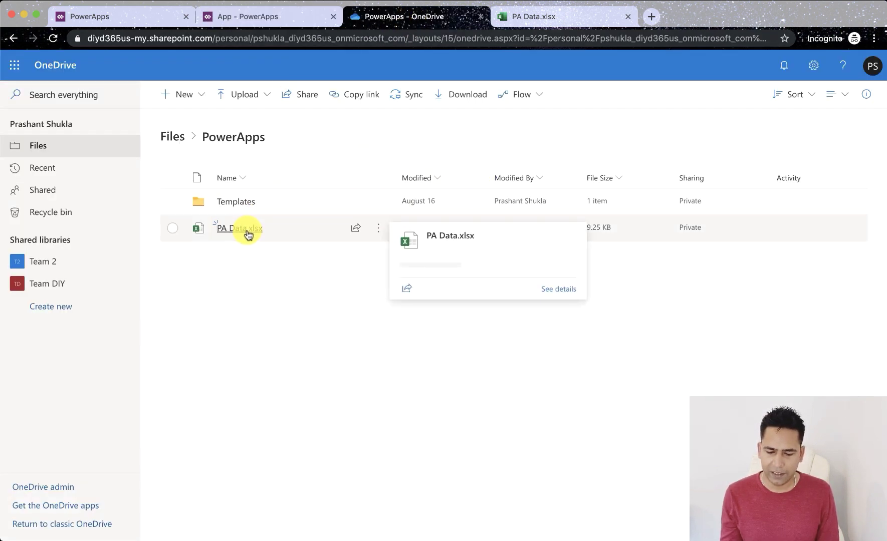
pyautogui.click(550, 19)
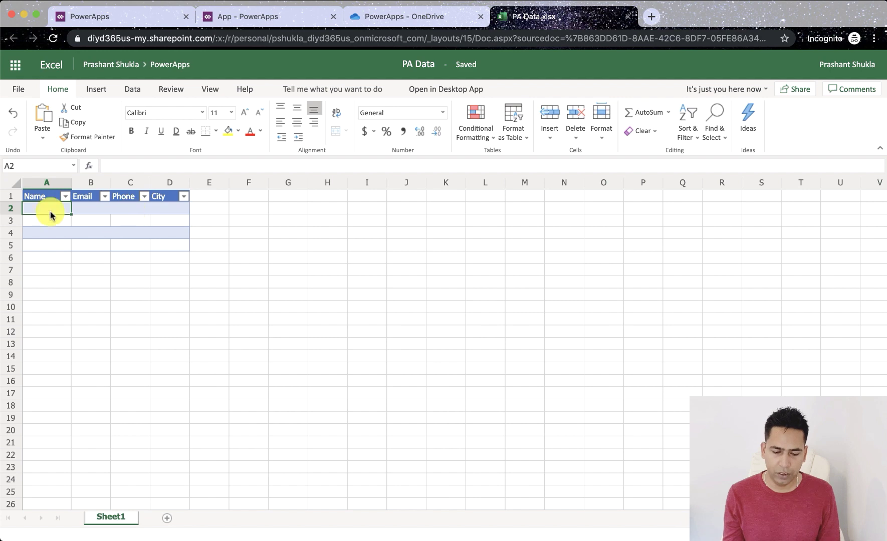
pyautogui.click(275, 19)
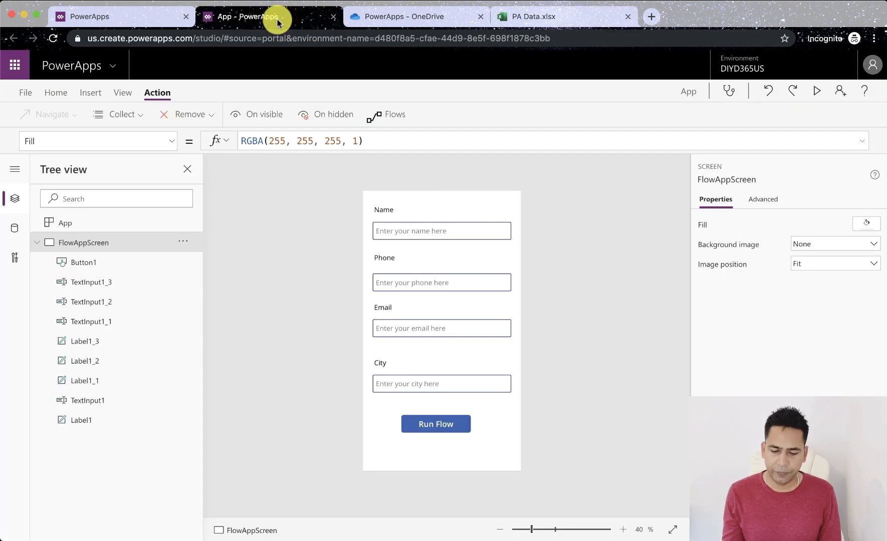
pyautogui.click(493, 213)
pyautogui.click(516, 269)
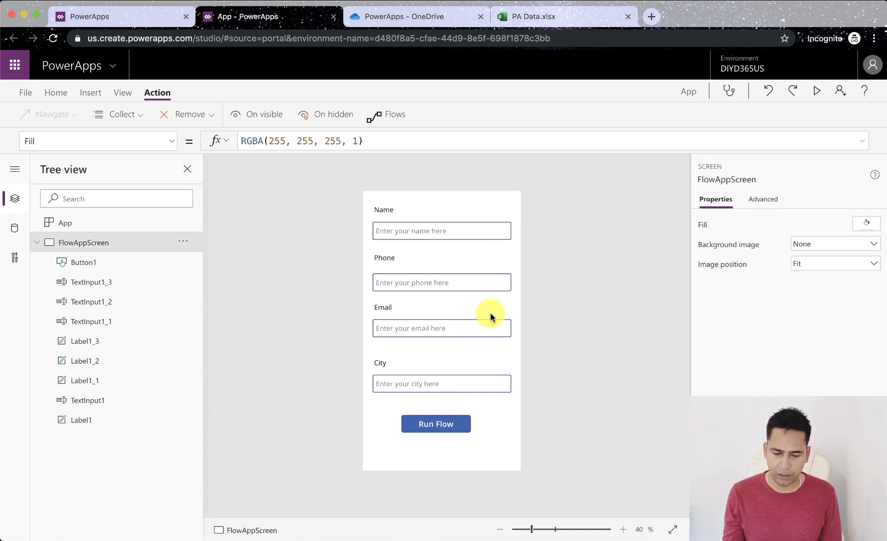
# Insert an image control on FlowAppScreen, load the apps.30829 PNG file from the Desktop, and set the image position to Stretch.
pyautogui.click(89, 93)
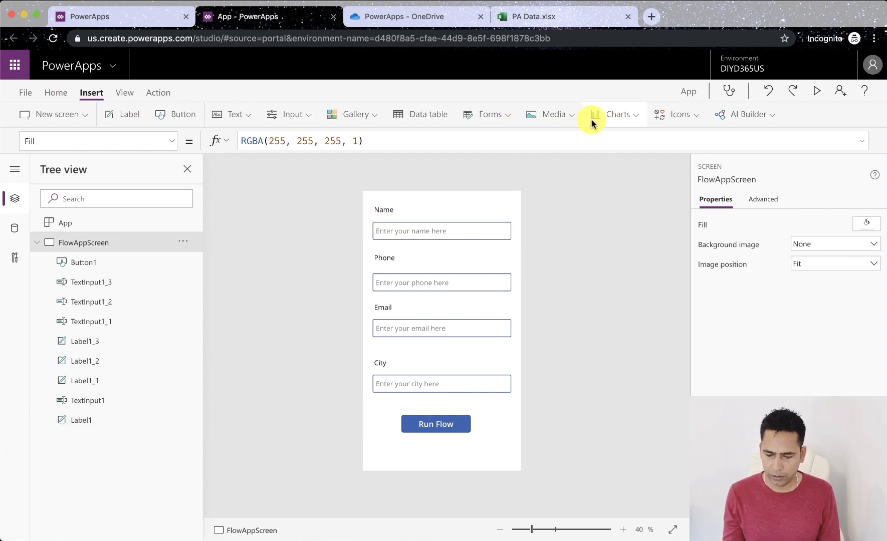
pyautogui.click(556, 117)
pyautogui.click(553, 133)
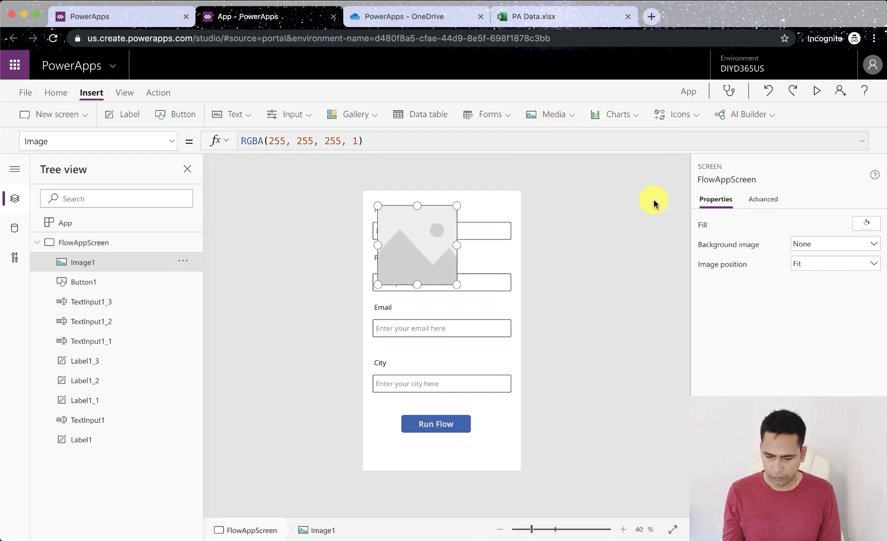
pyautogui.click(829, 227)
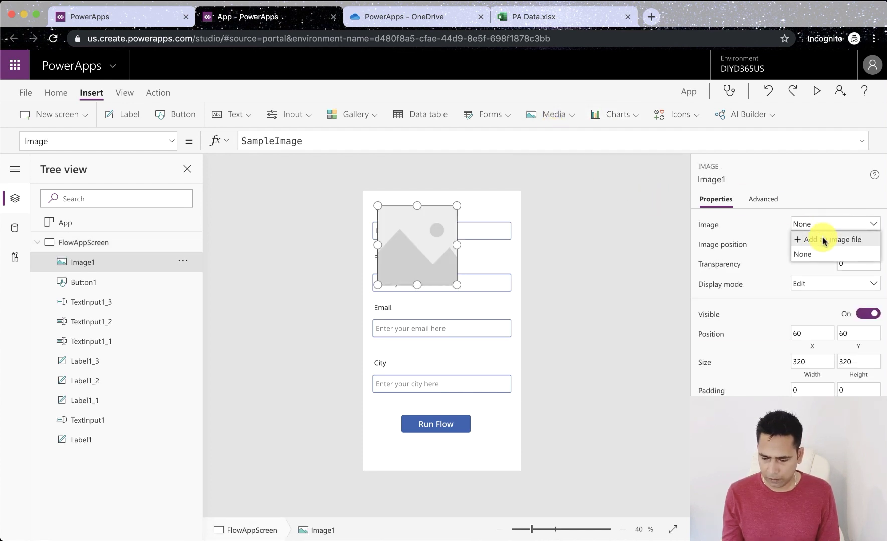
pyautogui.click(806, 238)
pyautogui.click(289, 95)
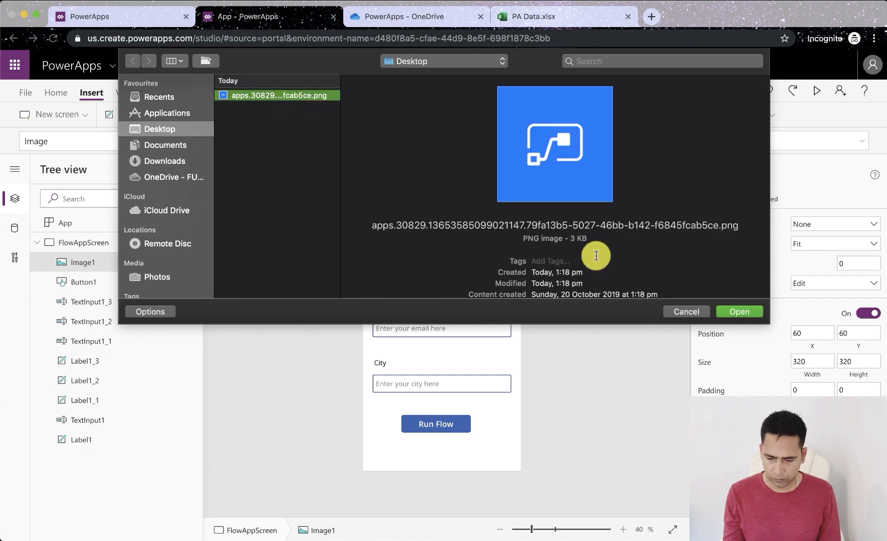
pyautogui.click(740, 291)
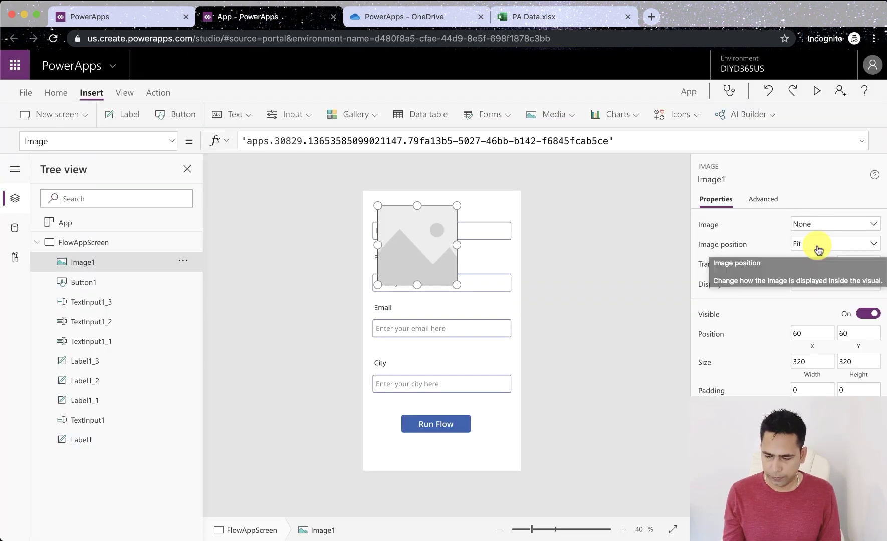
pyautogui.click(815, 245)
pyautogui.click(815, 304)
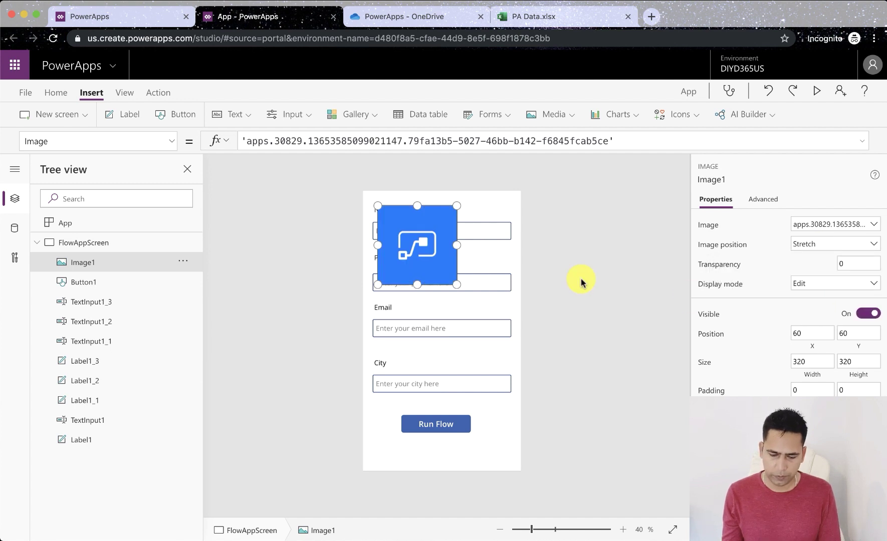
# Enlarge the image to cover the whole screen, about 640 by 1134, and send it to the back behind the other controls.
pyautogui.moveTo(409, 246); pyautogui.dragTo(394, 230)
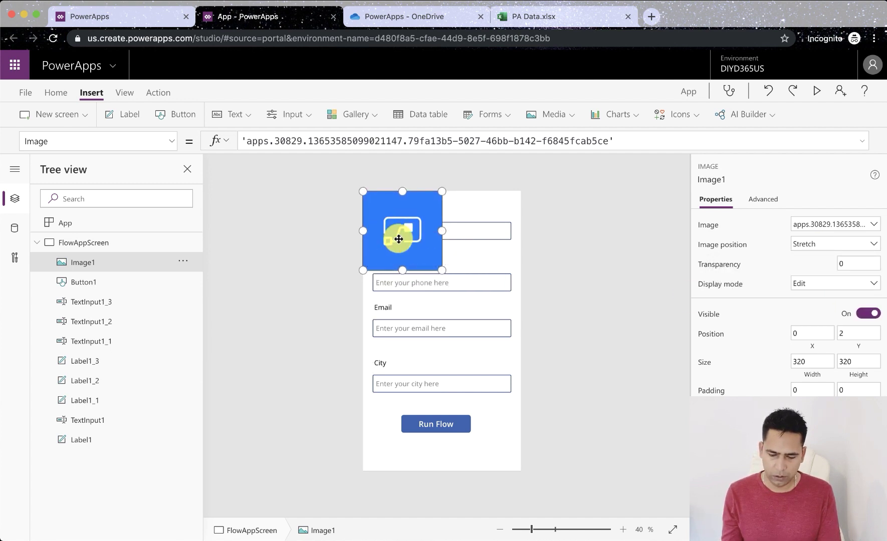
pyautogui.moveTo(441, 267); pyautogui.dragTo(534, 471)
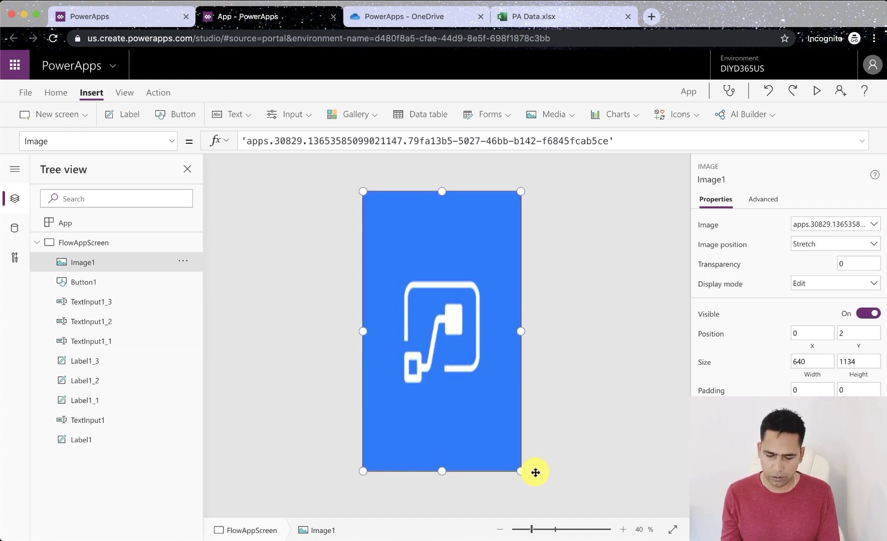
pyautogui.rightClick(481, 289)
pyautogui.moveTo(531, 358)
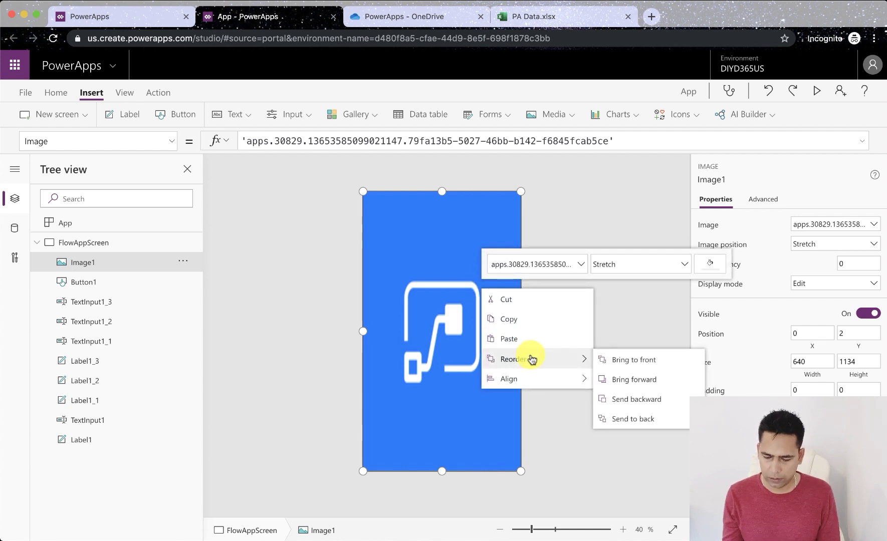
pyautogui.click(669, 422)
pyautogui.click(669, 422)
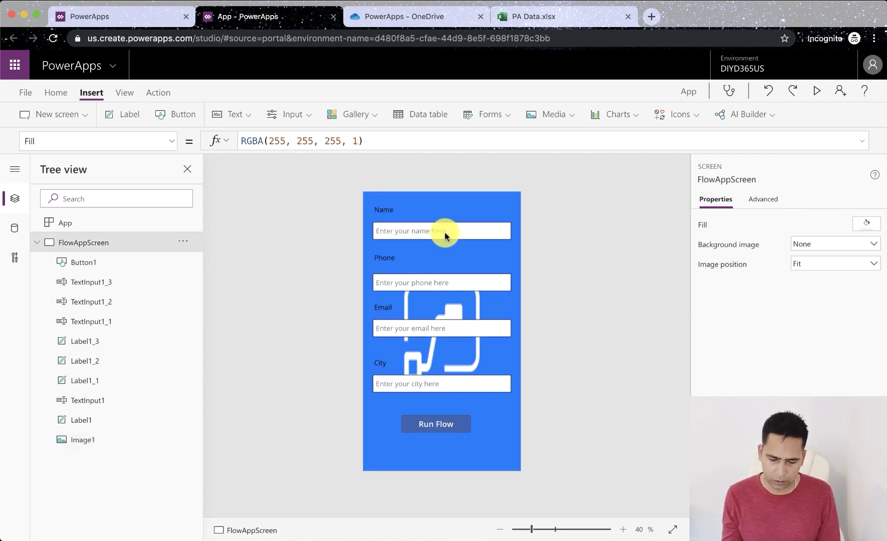
# Change the text colour of the Name, Phone, Email and City labels to white.
pyautogui.click(390, 208)
pyautogui.scroll(-5, 746, 389)
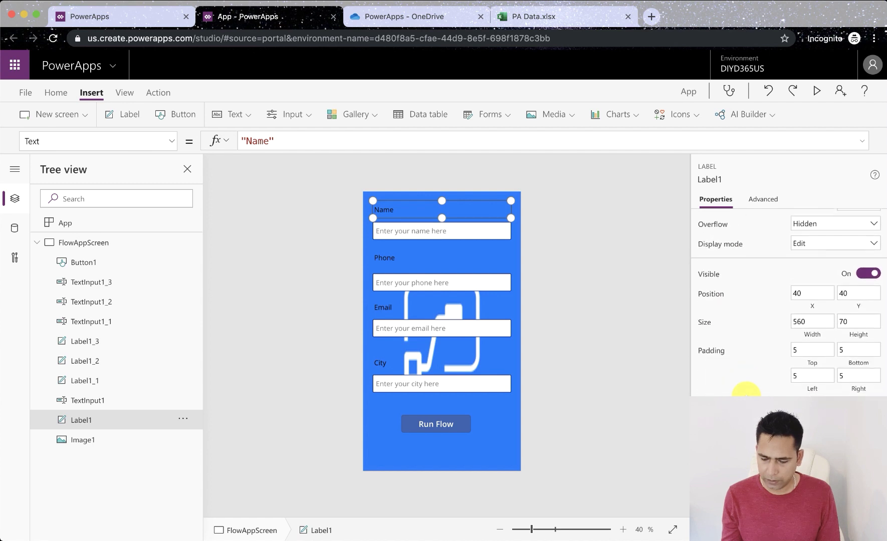
pyautogui.click(815, 392)
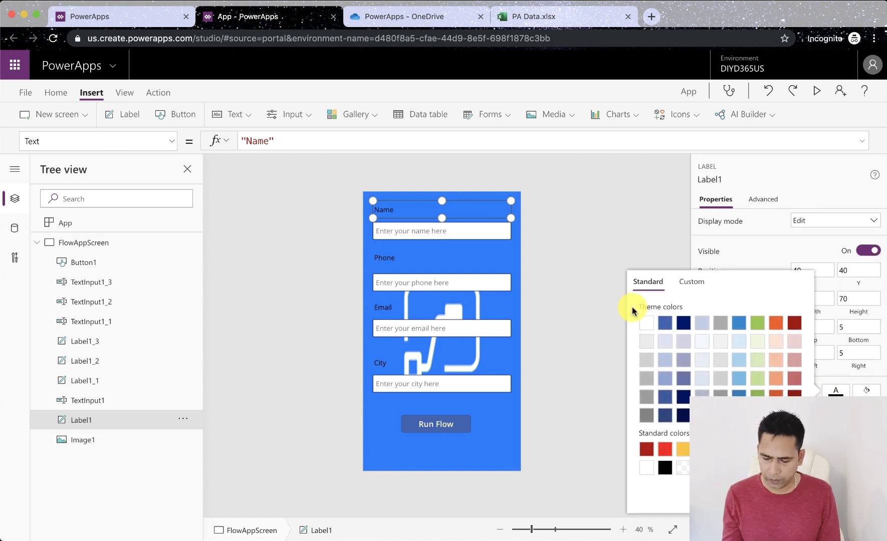
pyautogui.click(392, 257)
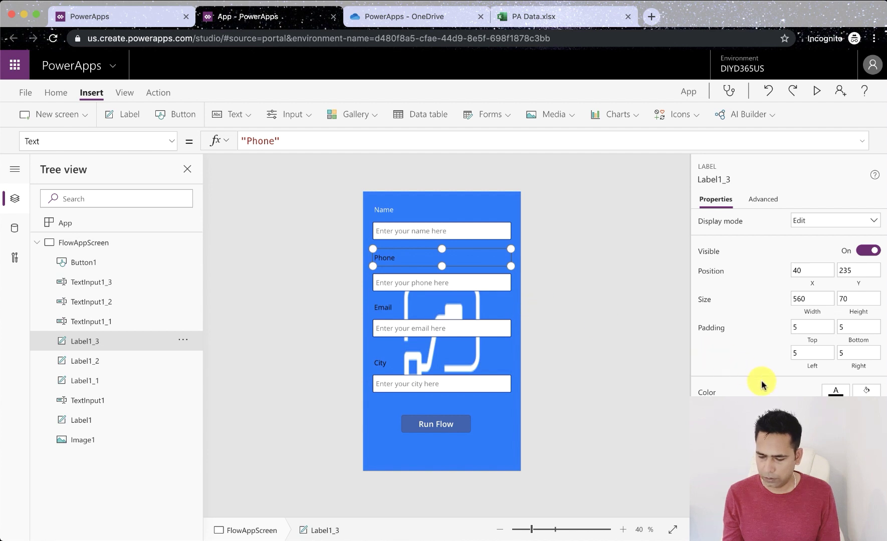
pyautogui.click(834, 391)
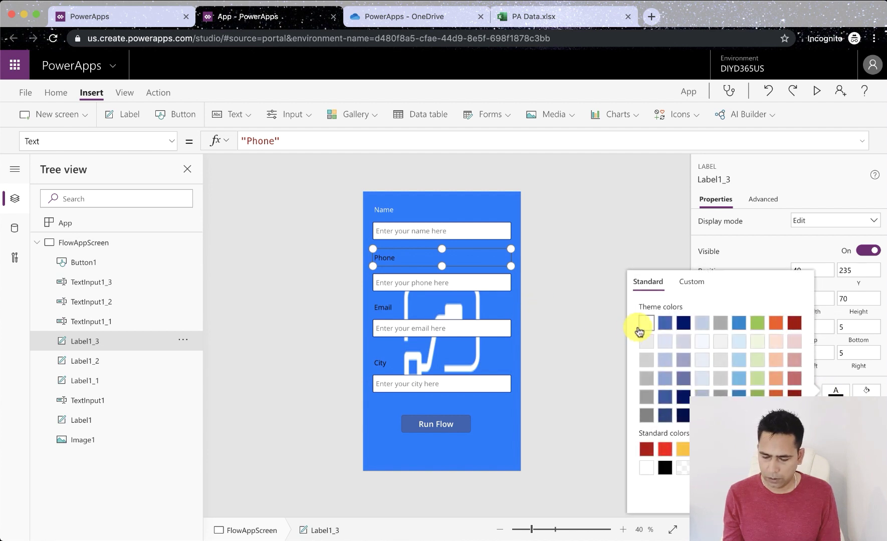
pyautogui.click(391, 306)
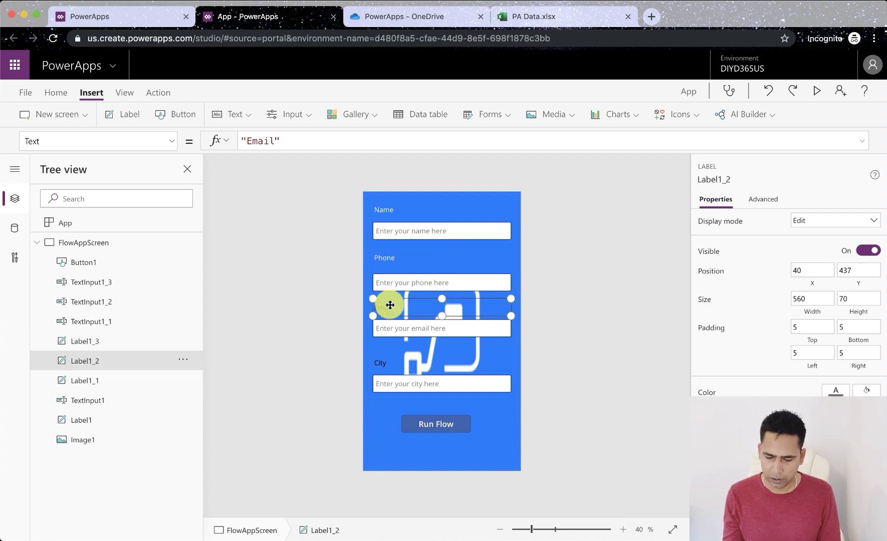
pyautogui.click(832, 391)
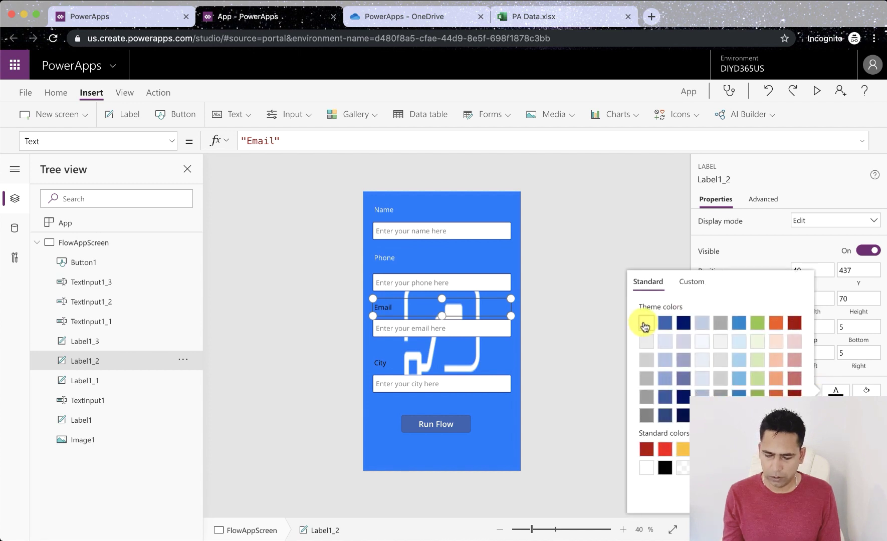
pyautogui.click(645, 327)
pyautogui.click(378, 363)
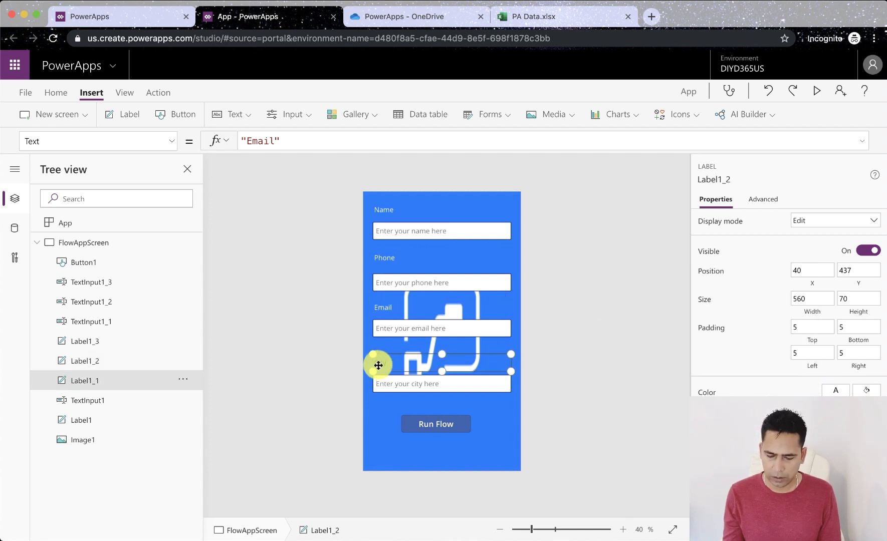
pyautogui.click(835, 390)
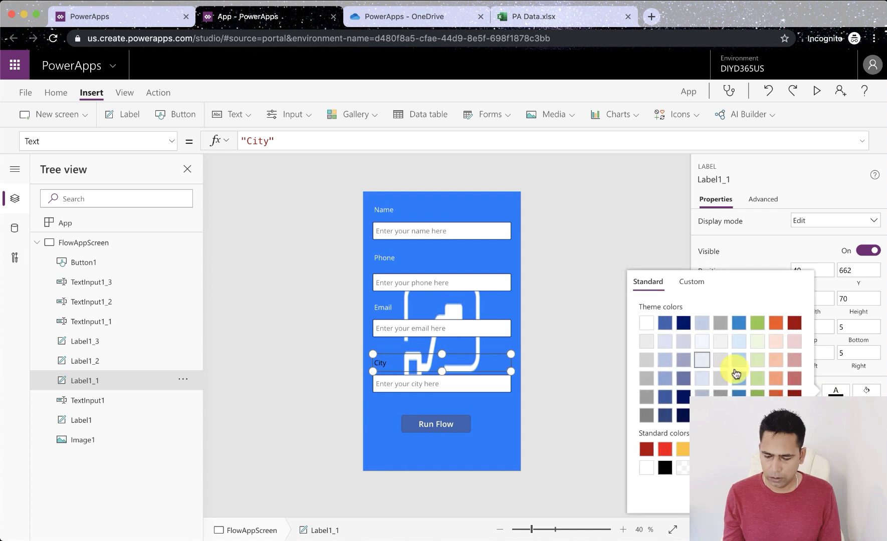
pyautogui.click(532, 388)
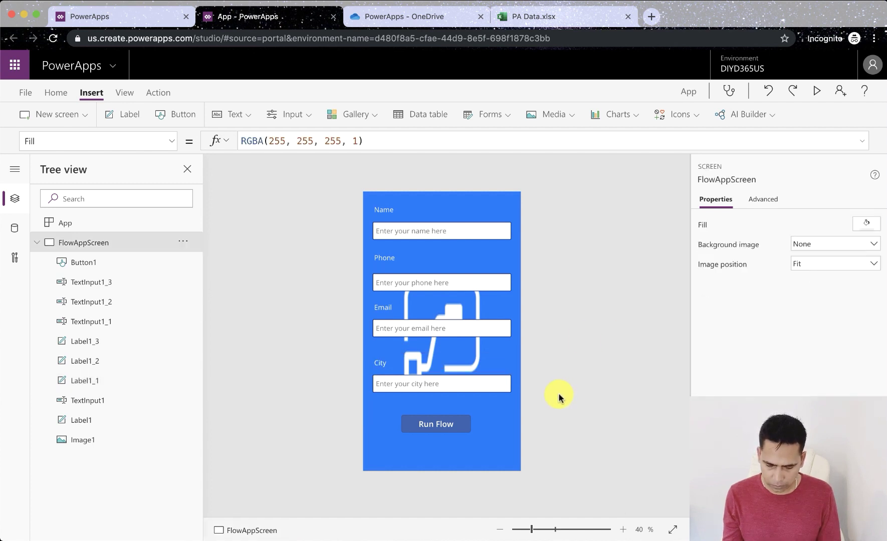
# Shift the City label and its text input upward to even out the spacing below the Email input.
pyautogui.click(398, 363)
pyautogui.moveTo(400, 364); pyautogui.dragTo(398, 358)
pyautogui.click(393, 381)
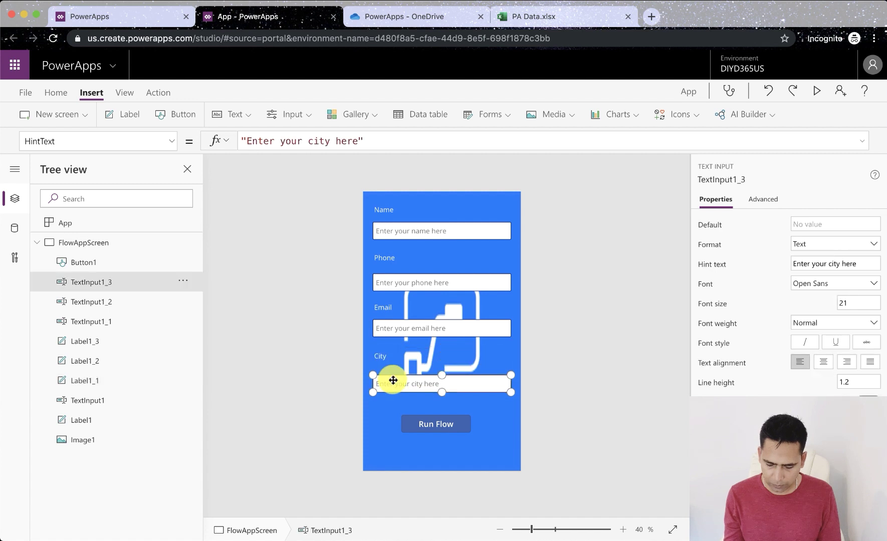
pyautogui.press('Up')
pyautogui.press('Up')
pyautogui.press('Up')
pyautogui.press('Up')
pyautogui.press('Up')
pyautogui.press('Up')
pyautogui.press('Up')
pyautogui.press('Up')
pyautogui.press('Up')
pyautogui.press('Up')
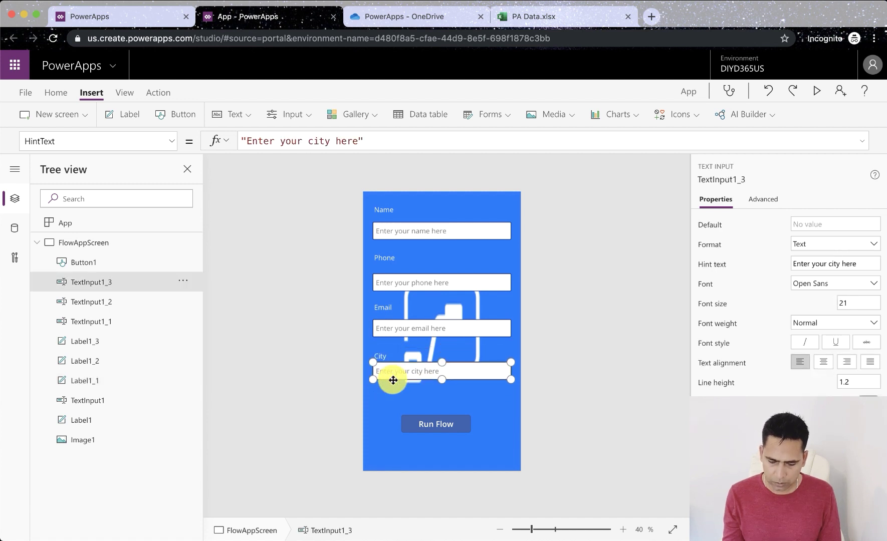
pyautogui.moveTo(393, 381); pyautogui.dragTo(393, 384)
pyautogui.click(556, 409)
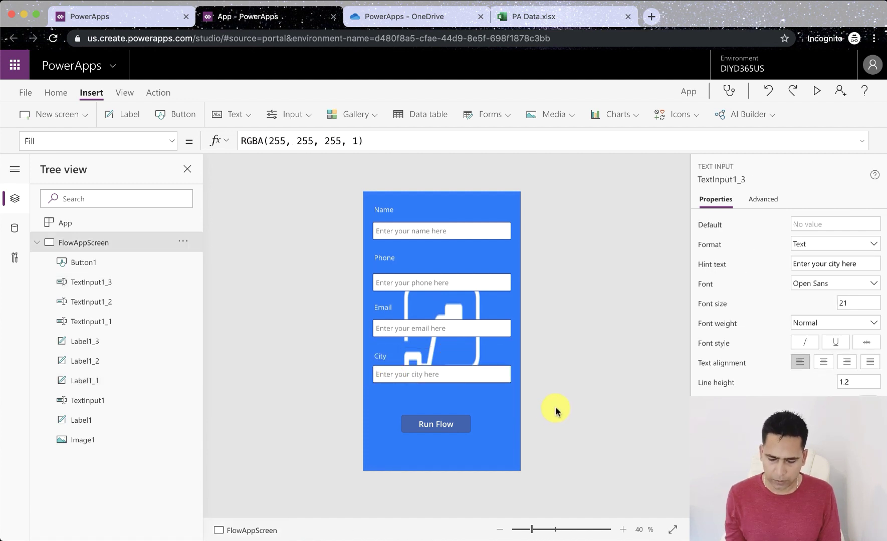
# Give the Run Flow button a white fill and blue text.
pyautogui.click(457, 427)
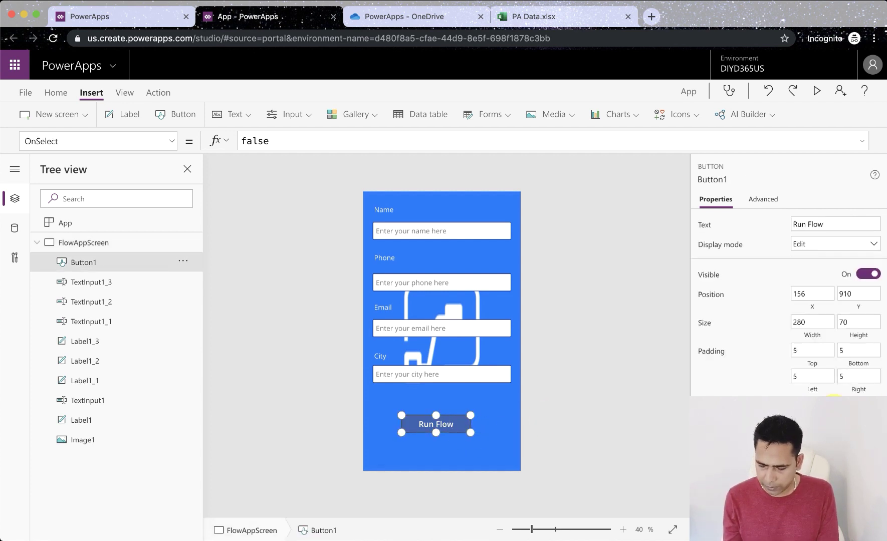
pyautogui.click(834, 397)
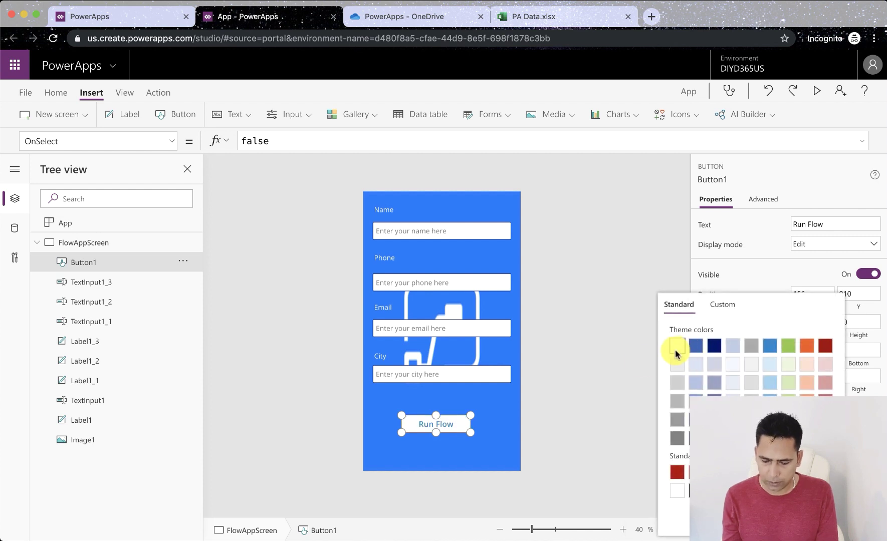
pyautogui.click(677, 347)
pyautogui.click(625, 373)
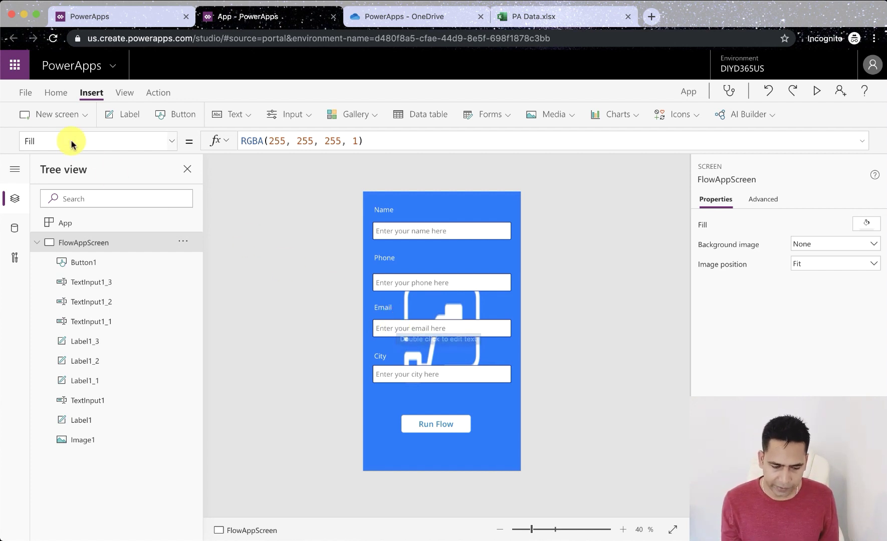
# Rename the app as Insertflow and save it to the cloud.
pyautogui.click(26, 93)
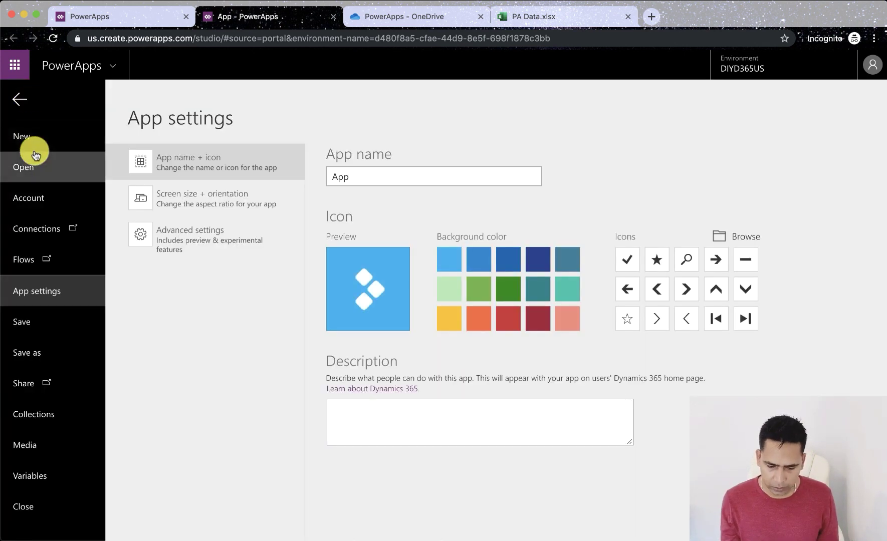
pyautogui.doubleClick(368, 176)
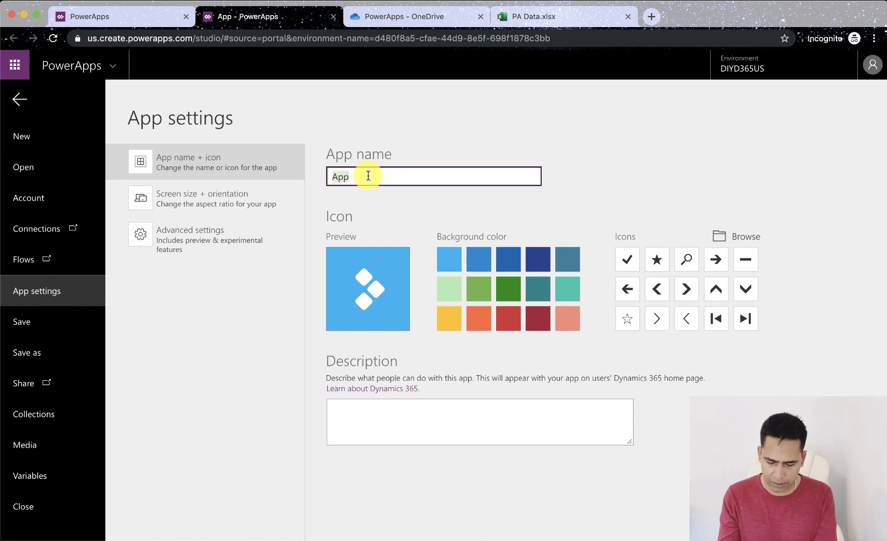
pyautogui.write('Inse')
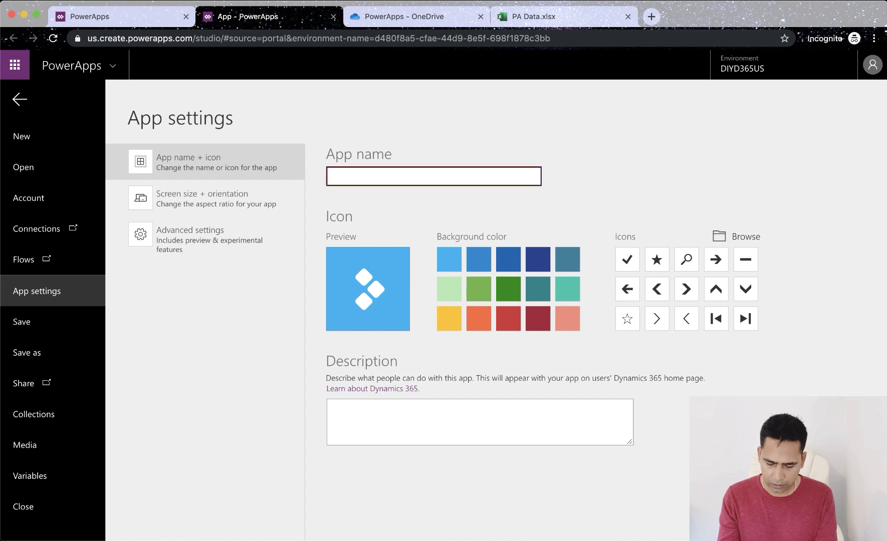
pyautogui.write('rt')
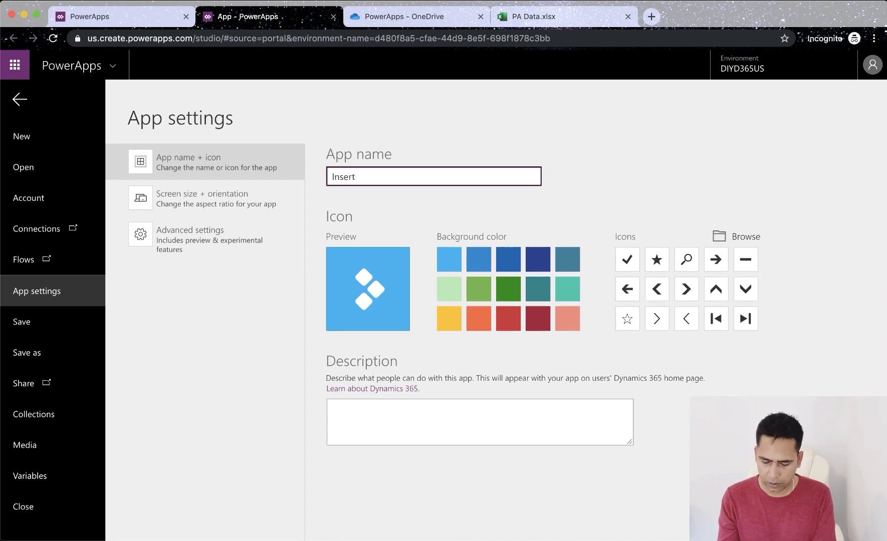
pyautogui.write('flow')
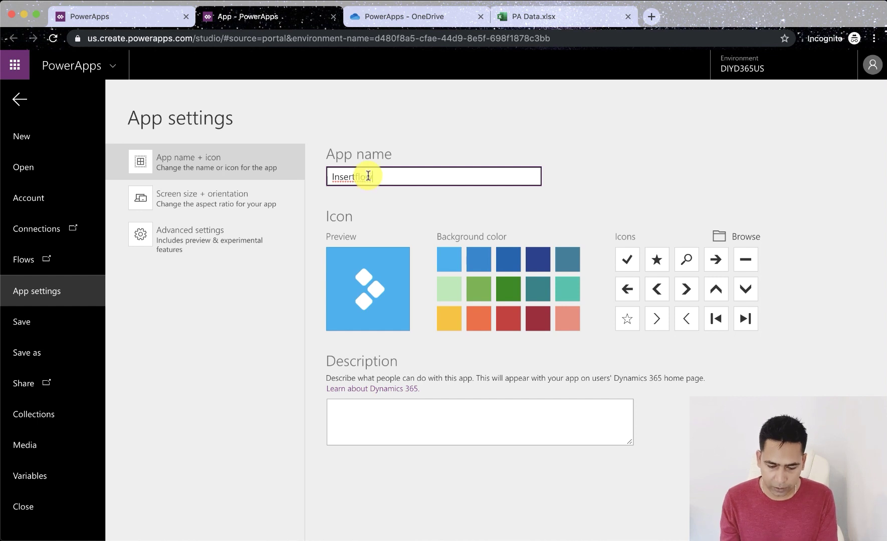
pyautogui.click(38, 325)
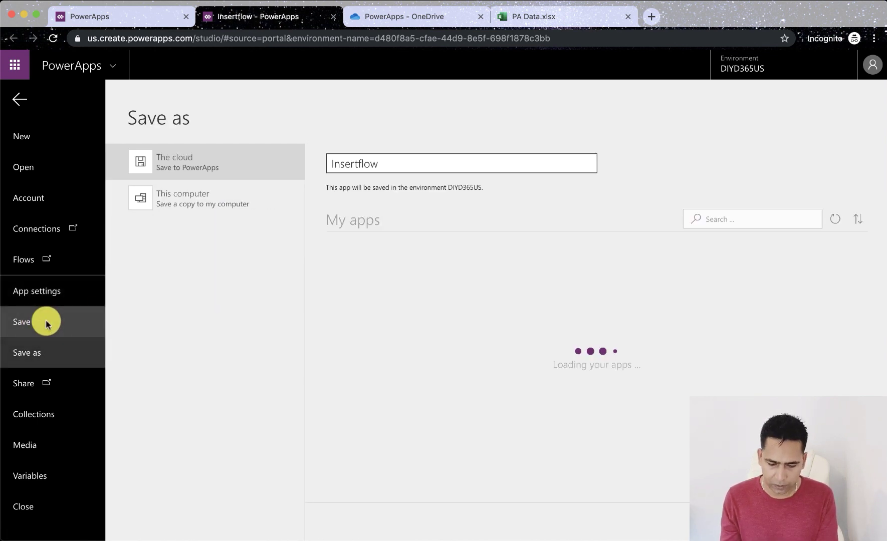
pyautogui.click(847, 521)
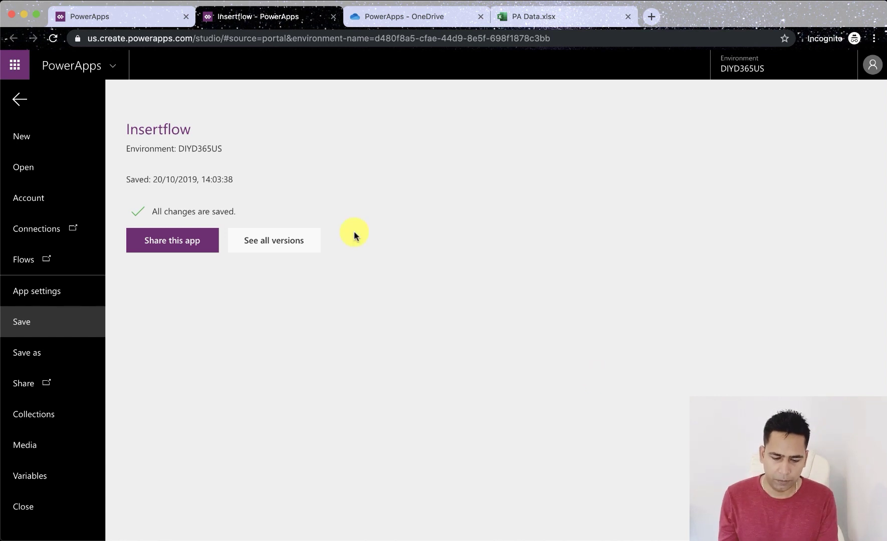
# Return to the app canvas and open the list of flows available to FlowAppScreen.
pyautogui.click(19, 98)
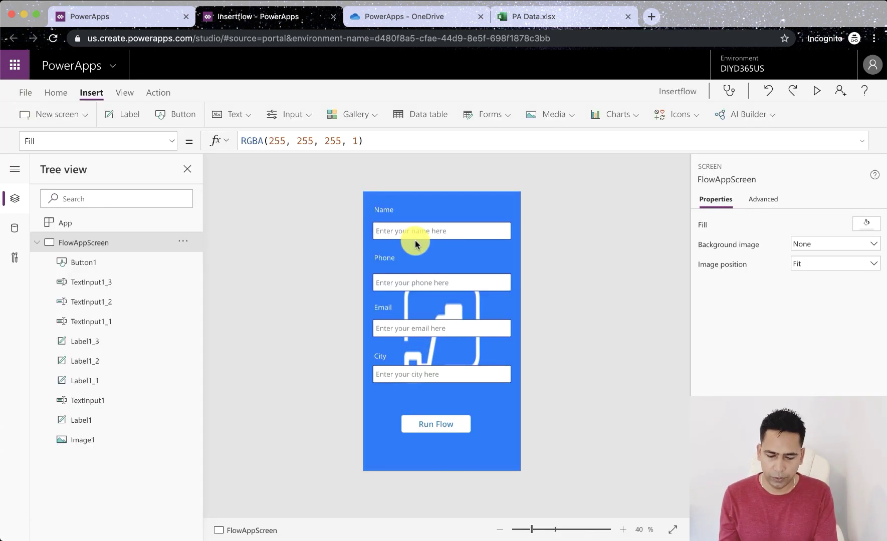
pyautogui.click(157, 93)
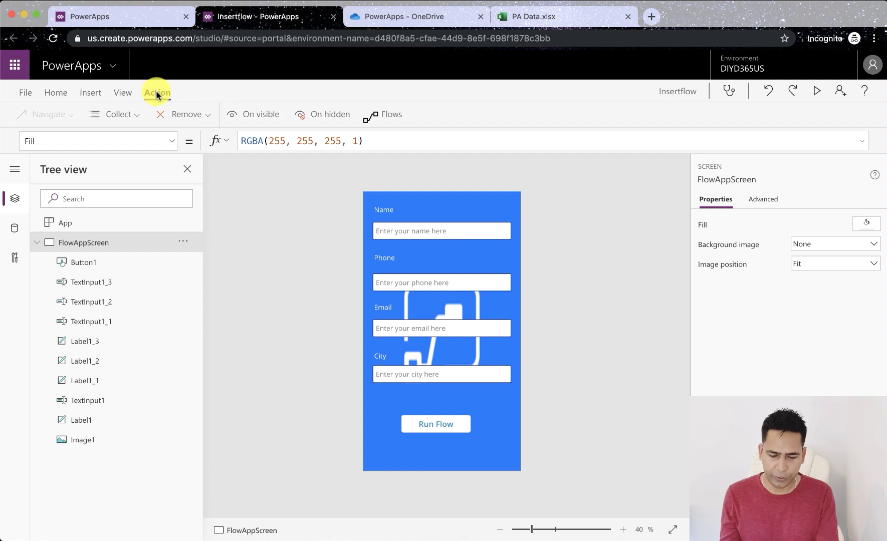
pyautogui.click(382, 117)
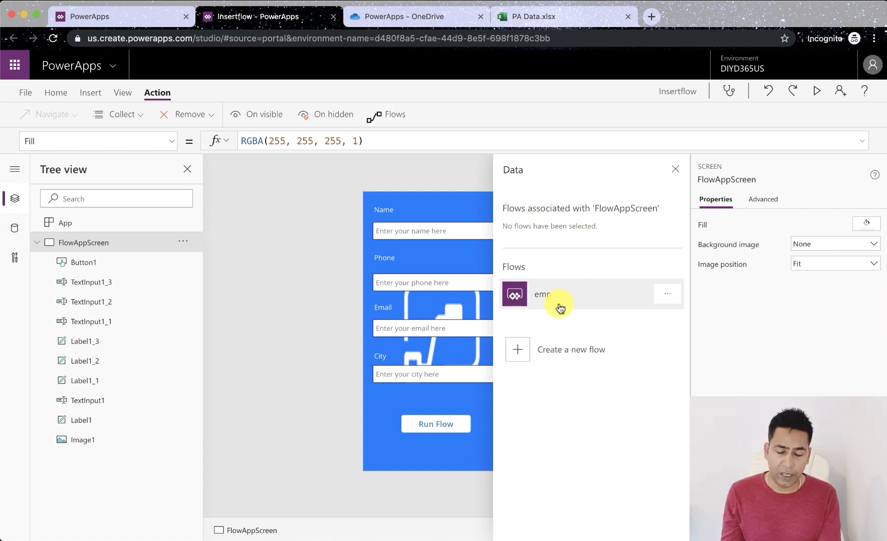
pyautogui.click(566, 361)
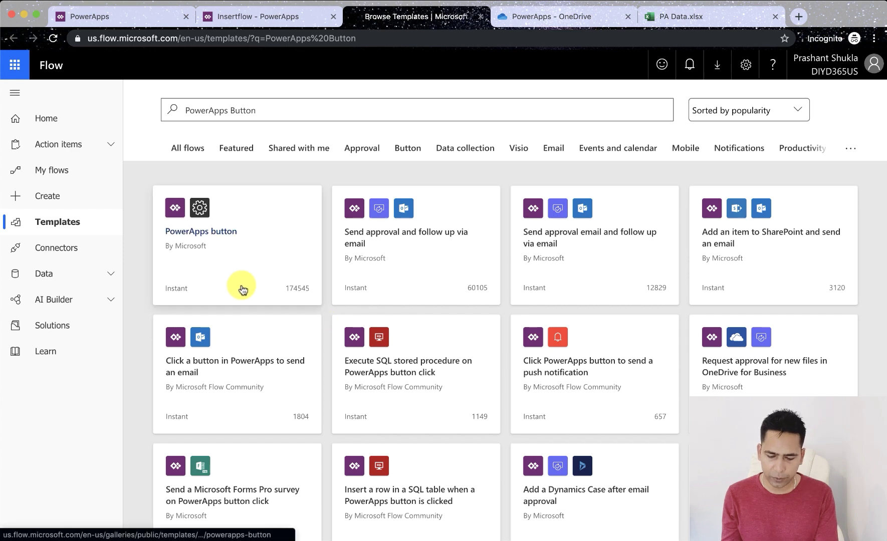
pyautogui.scroll(-1, 243, 289)
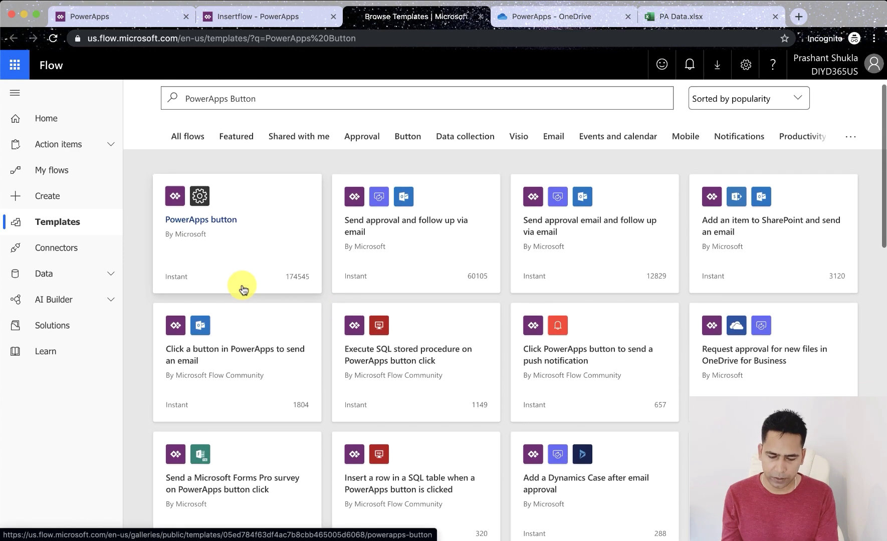
pyautogui.click(251, 264)
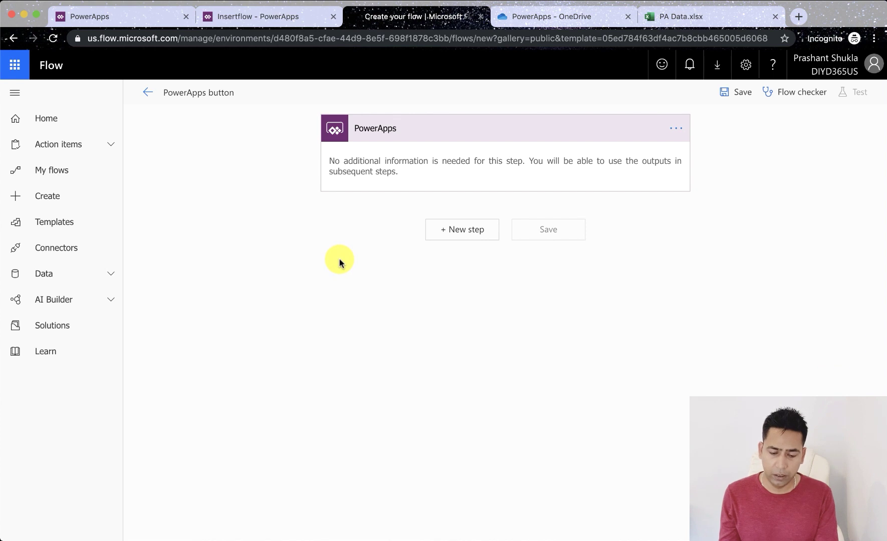
pyautogui.click(150, 96)
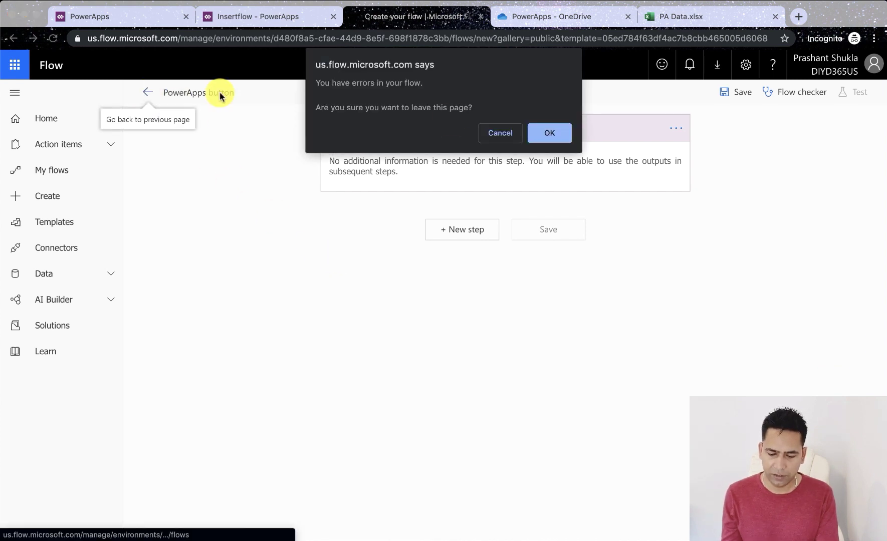
pyautogui.click(557, 134)
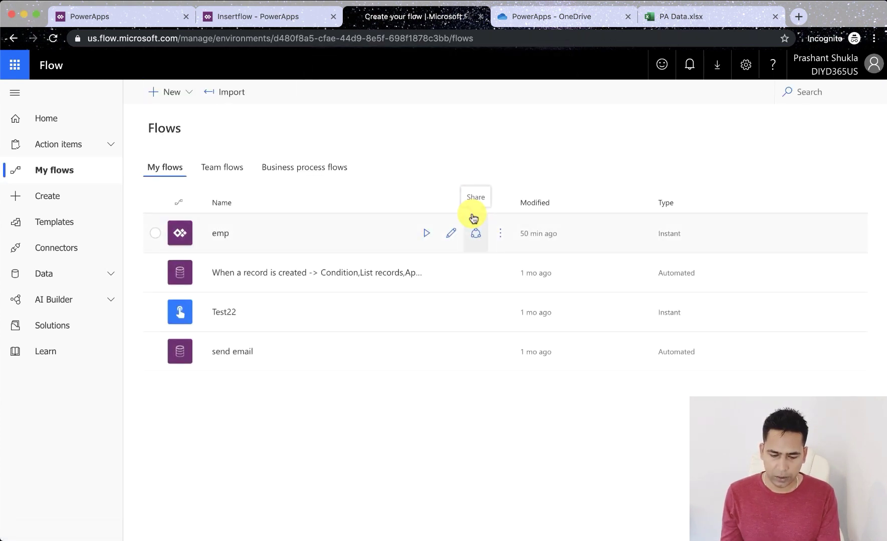
pyautogui.click(480, 16)
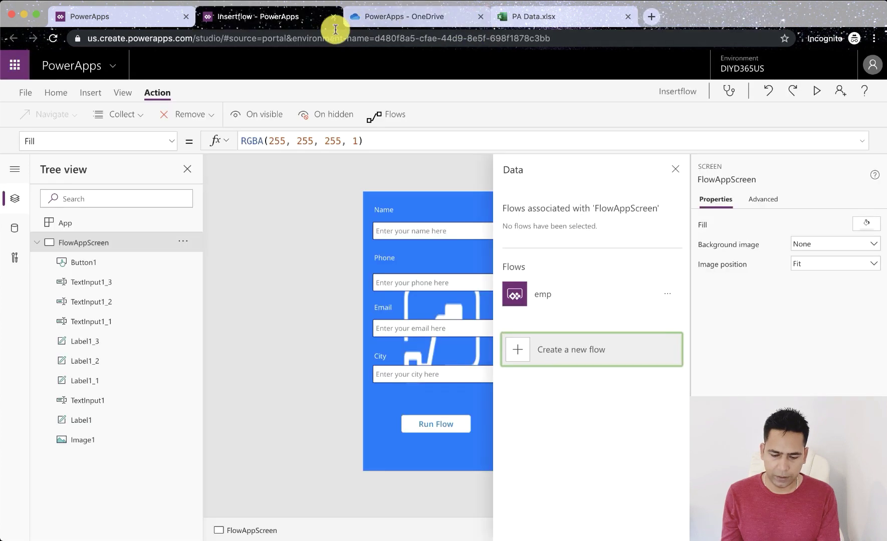
# Start a new flow from the app and look through the PowerApps Button flow templates.
pyautogui.click(534, 345)
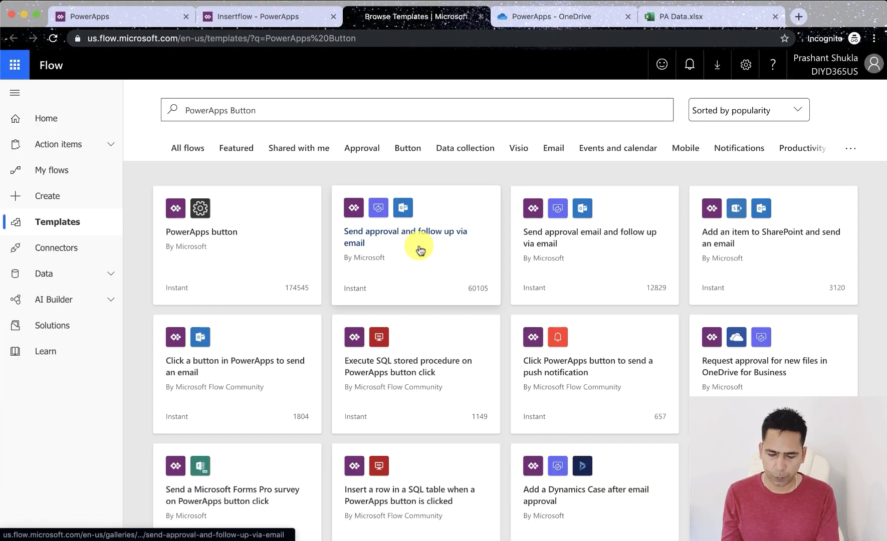
pyautogui.scroll(-2, 453, 344)
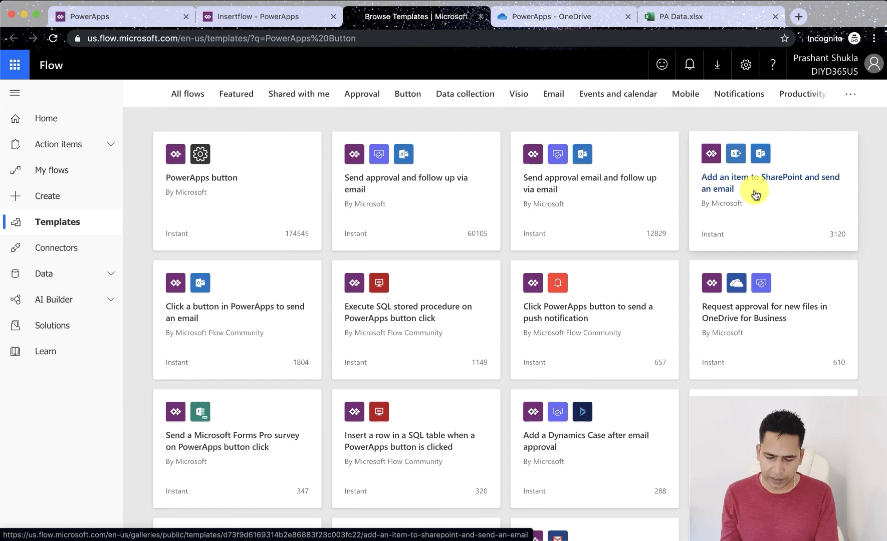
pyautogui.scroll(-1, 755, 195)
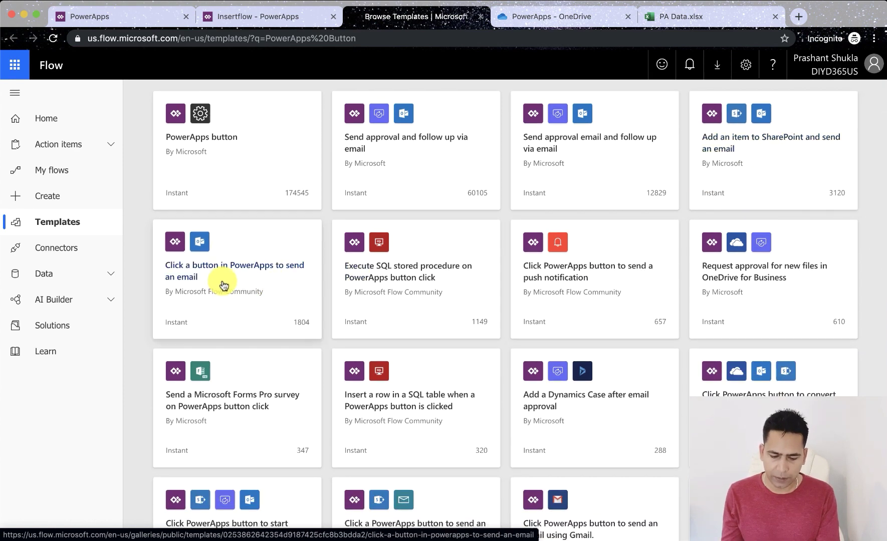
pyautogui.scroll(-1, 261, 284)
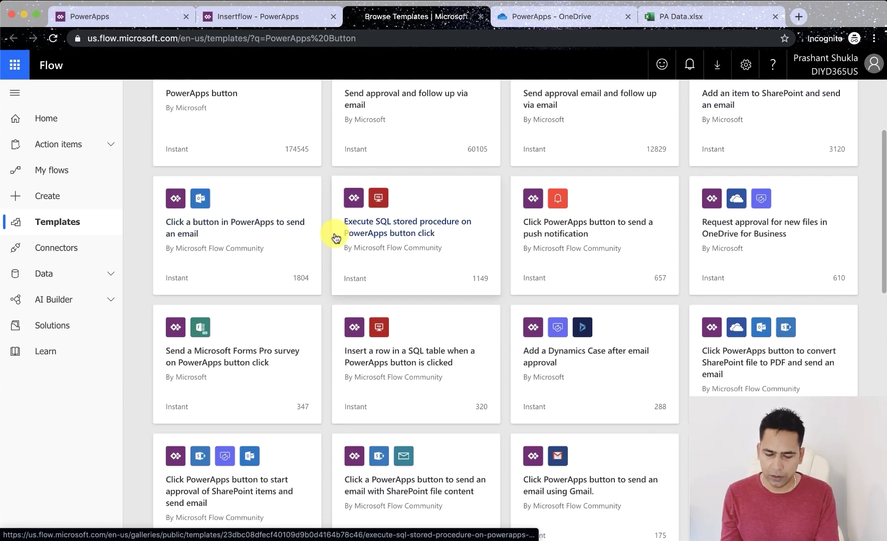
pyautogui.scroll(-1, 455, 248)
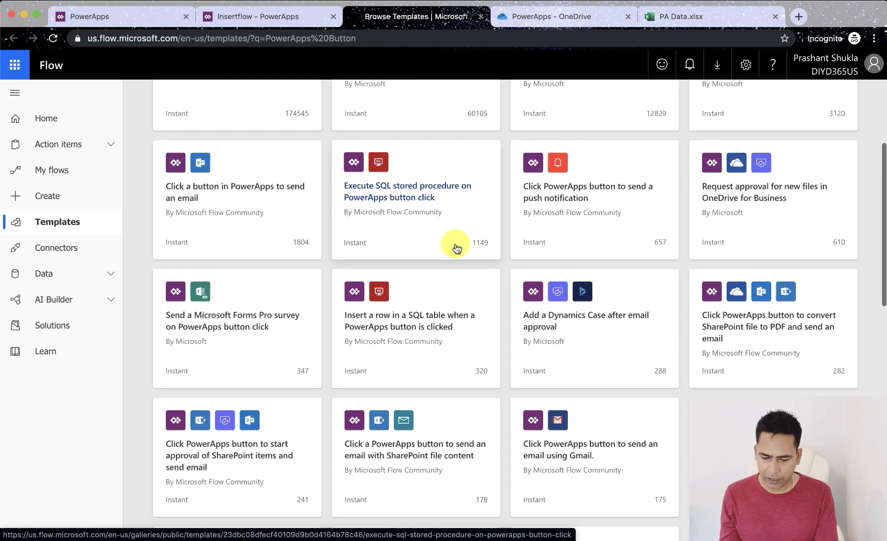
pyautogui.scroll(-1, 502, 185)
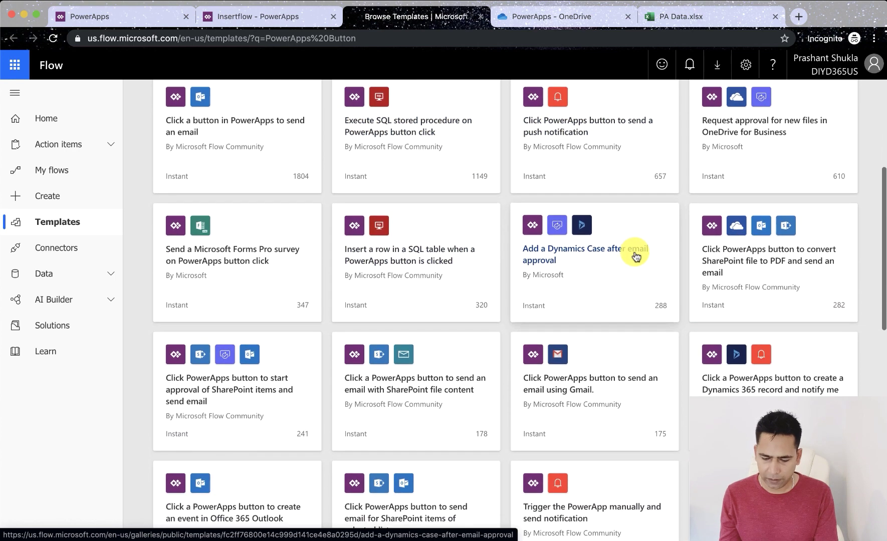
pyautogui.scroll(-1, 637, 256)
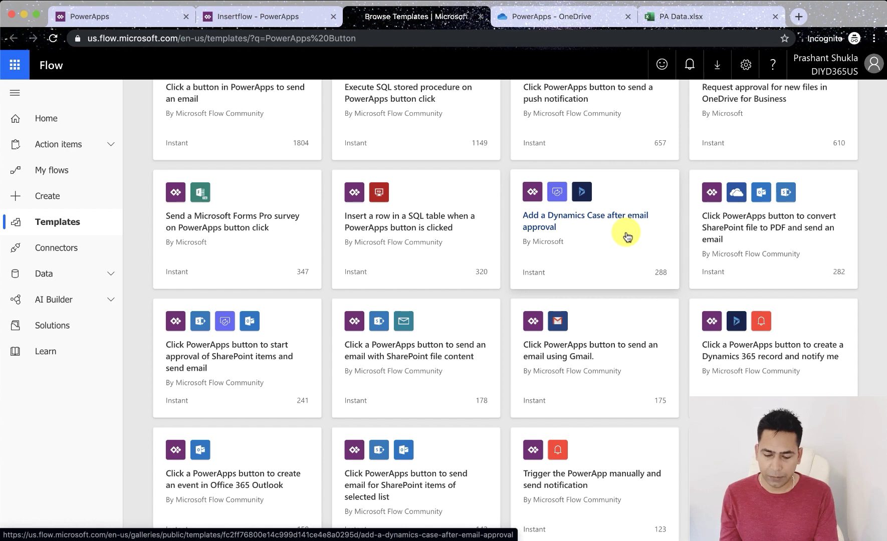
pyautogui.scroll(-1, 627, 236)
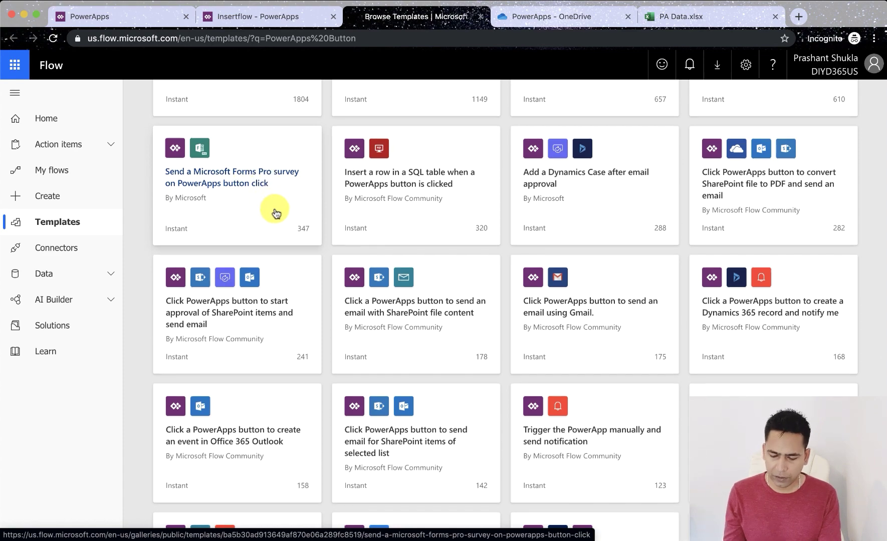
pyautogui.scroll(-10, 276, 213)
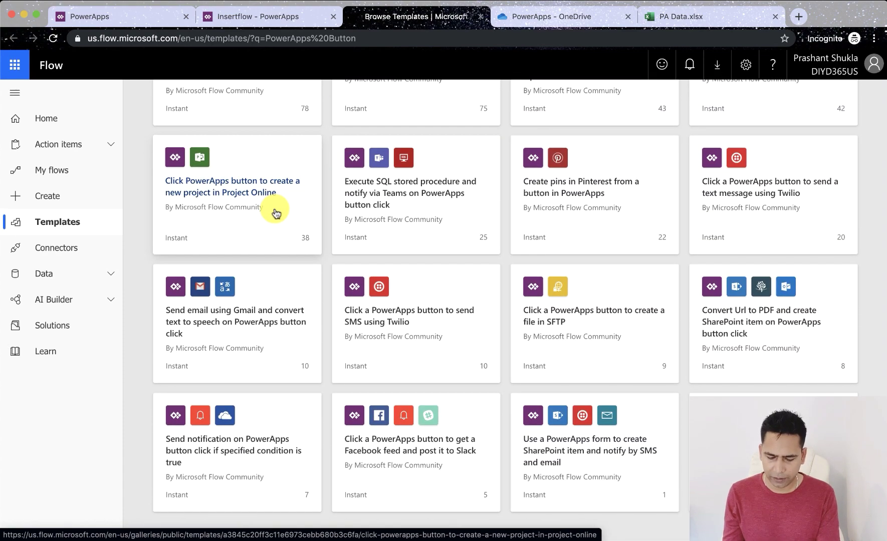
pyautogui.scroll(10, 276, 213)
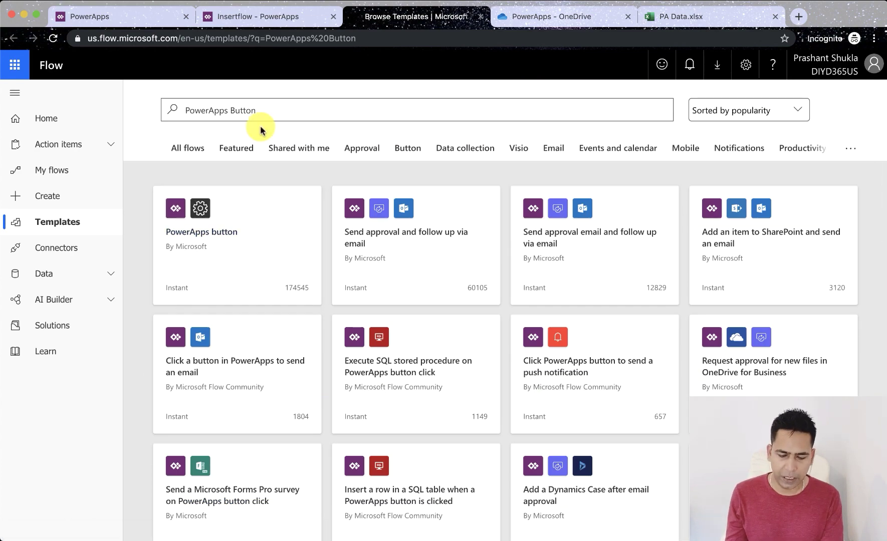
# Create a flow from the PowerApps button template and begin a new step below the PowerApps trigger.
pyautogui.click(250, 258)
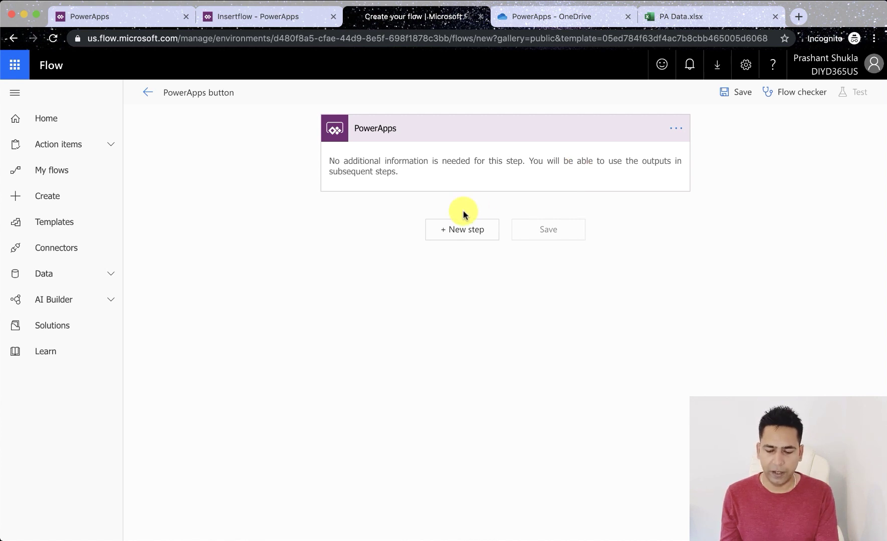
pyautogui.click(460, 232)
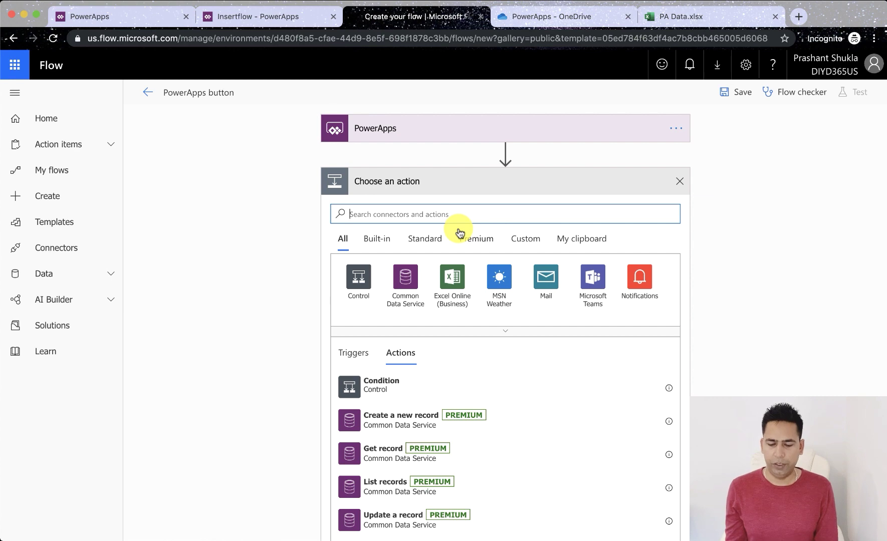
pyautogui.click(246, 23)
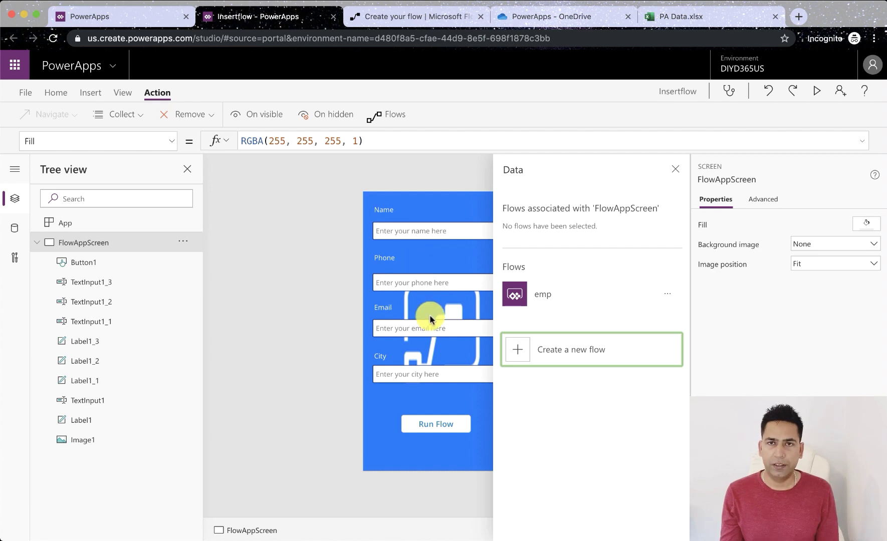
pyautogui.click(421, 16)
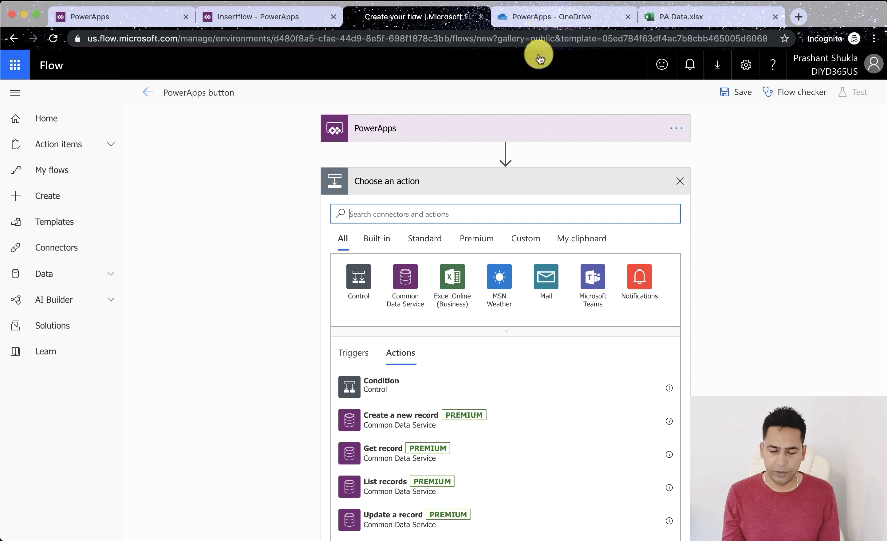
# Use the Excel Online (Business) action "Add a row into a table" for the new step.
pyautogui.click(452, 275)
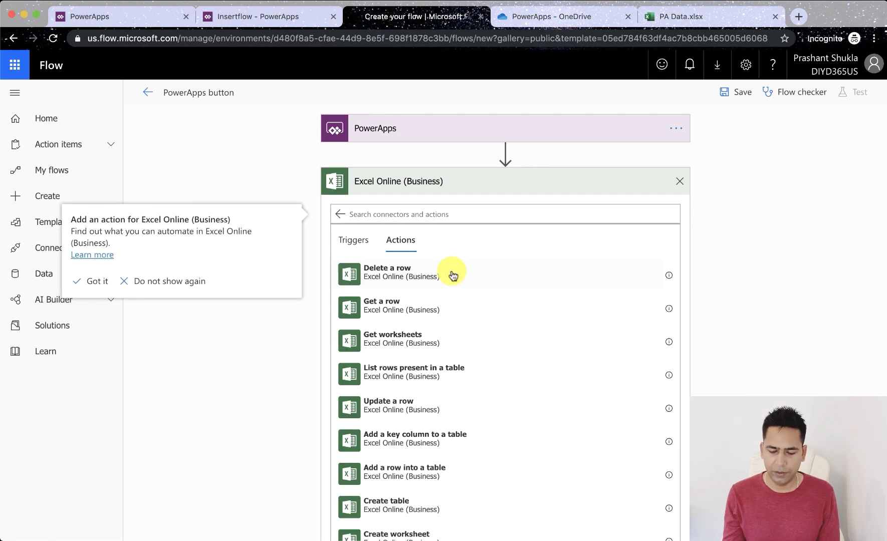
pyautogui.scroll(-1, 453, 276)
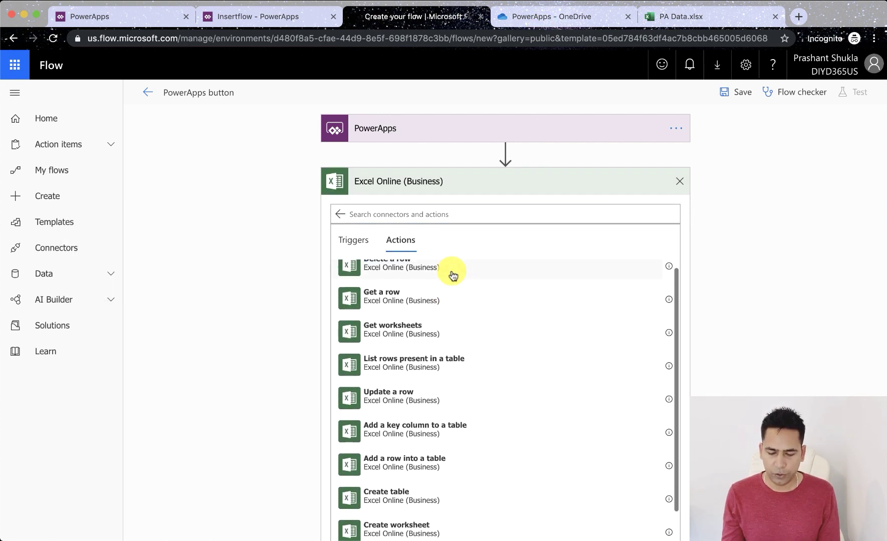
pyautogui.scroll(1, 453, 276)
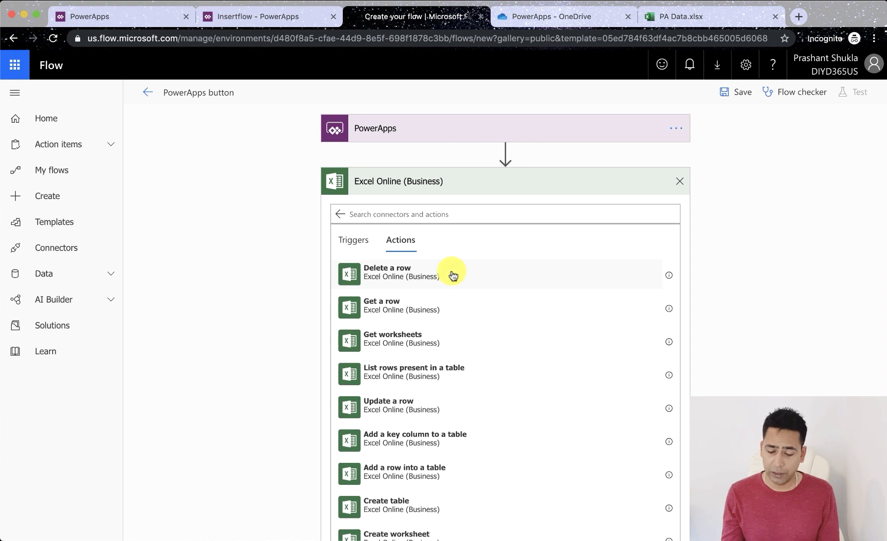
pyautogui.scroll(-3, 453, 276)
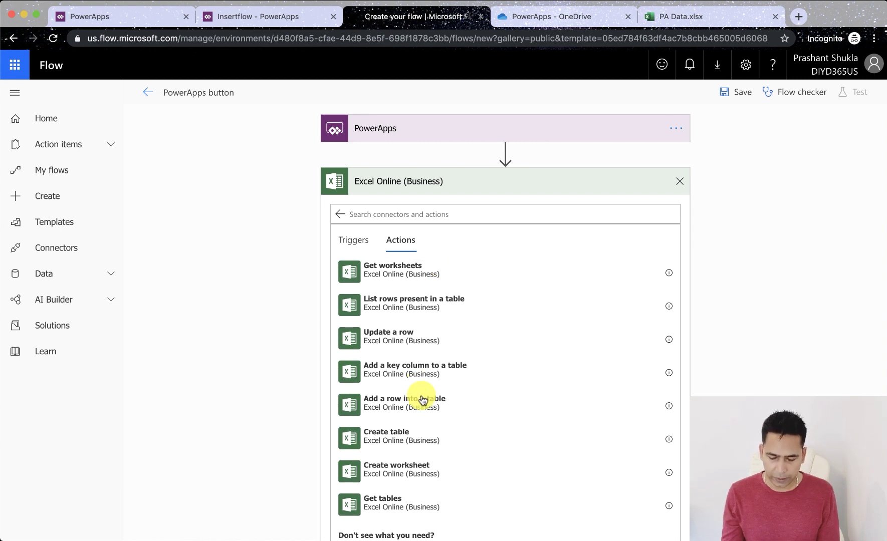
pyautogui.click(380, 416)
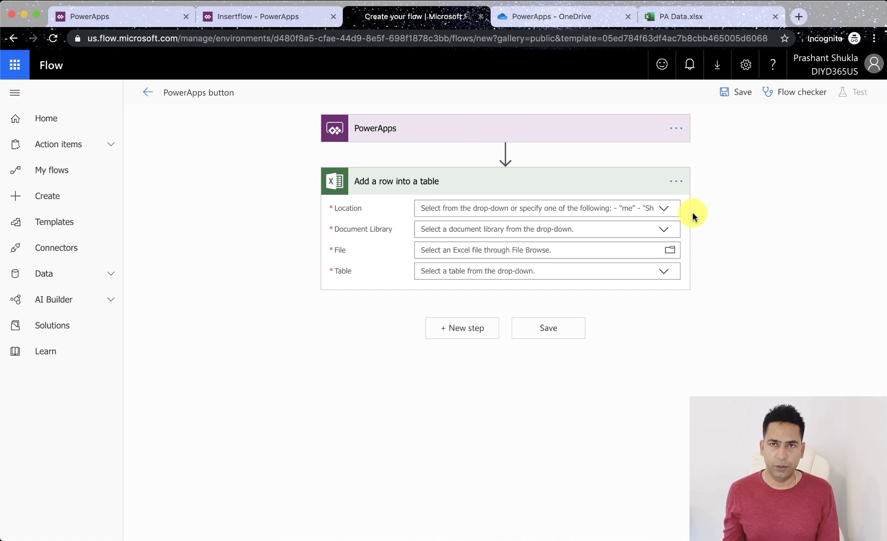
# Set the Excel action's location to OneDrive for Business and its document library to OneDrive.
pyautogui.click(667, 211)
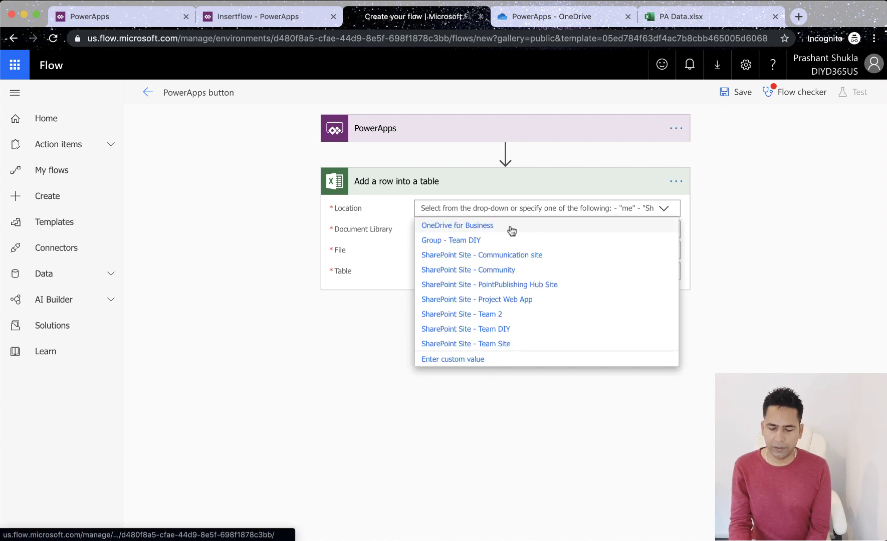
pyautogui.click(510, 224)
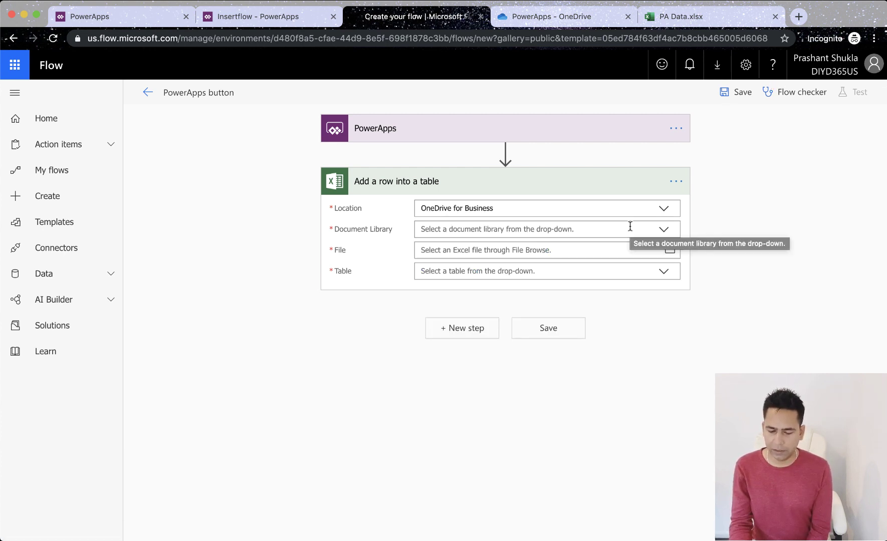
pyautogui.click(665, 230)
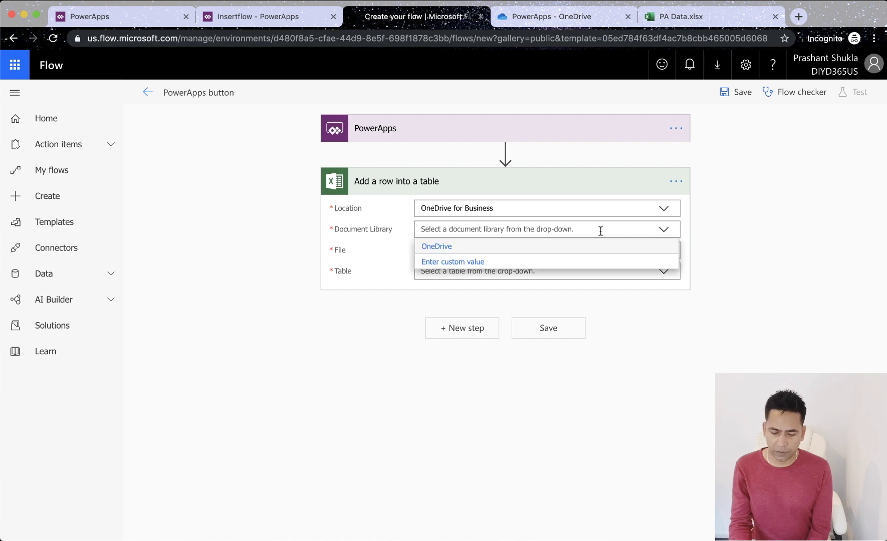
pyautogui.click(508, 244)
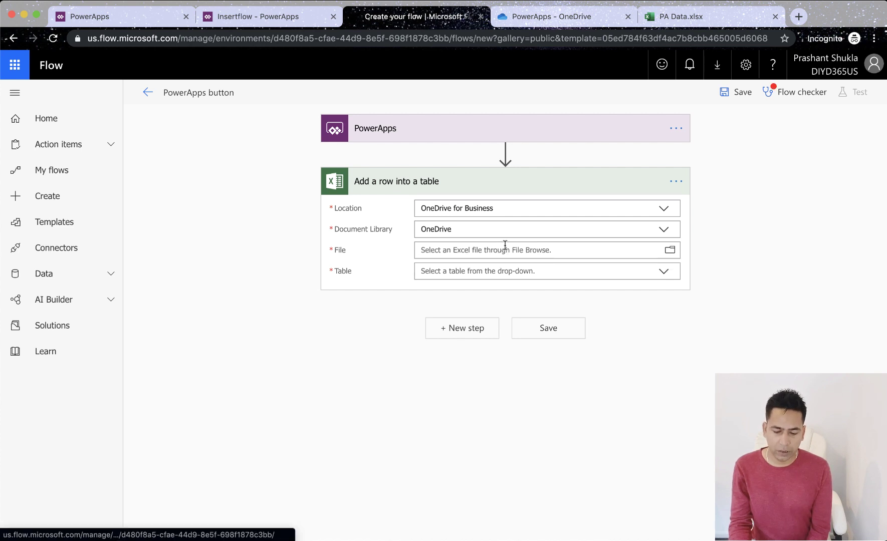
# Set the Excel action's file to /PowerApps/PA Data.xlsx and its table to Table1.
pyautogui.click(564, 255)
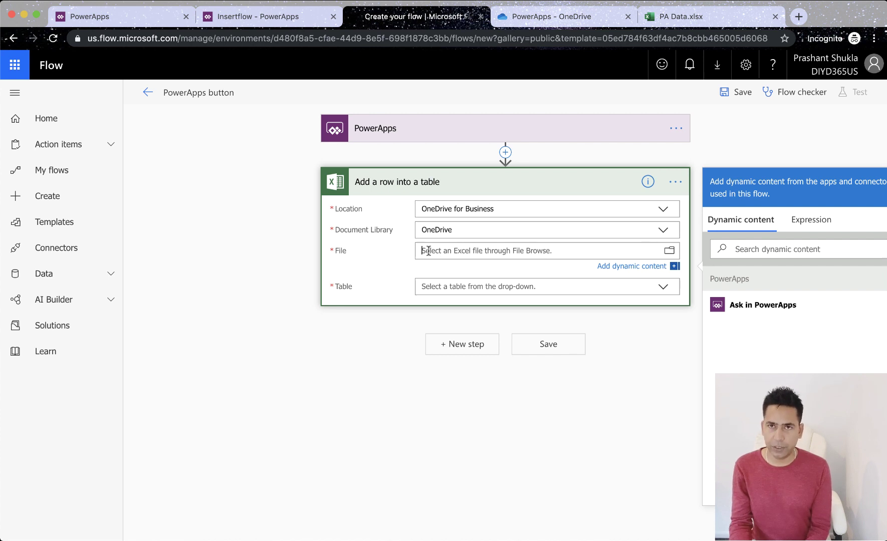
pyautogui.click(669, 252)
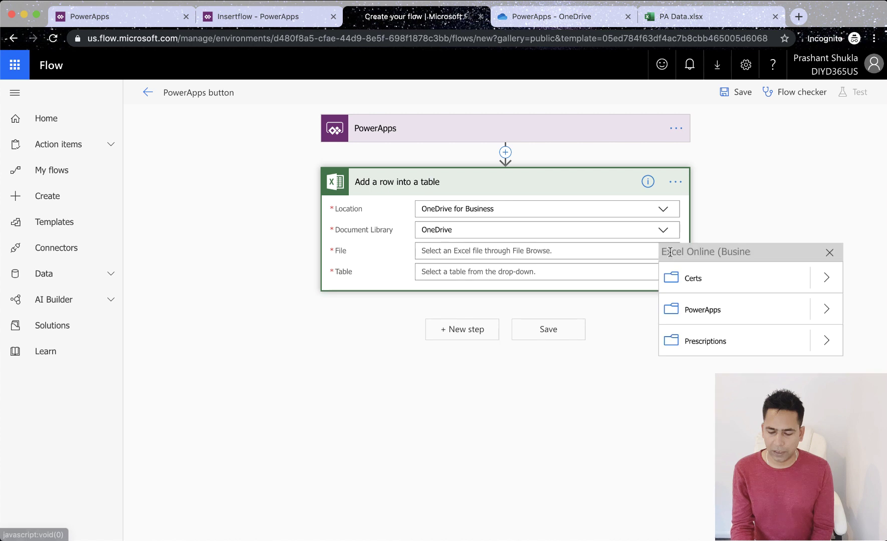
pyautogui.click(827, 312)
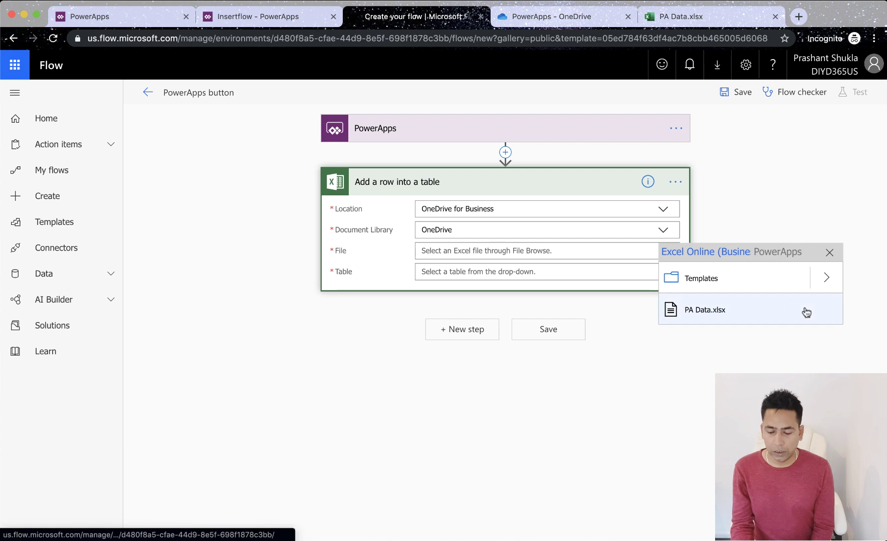
pyautogui.click(746, 319)
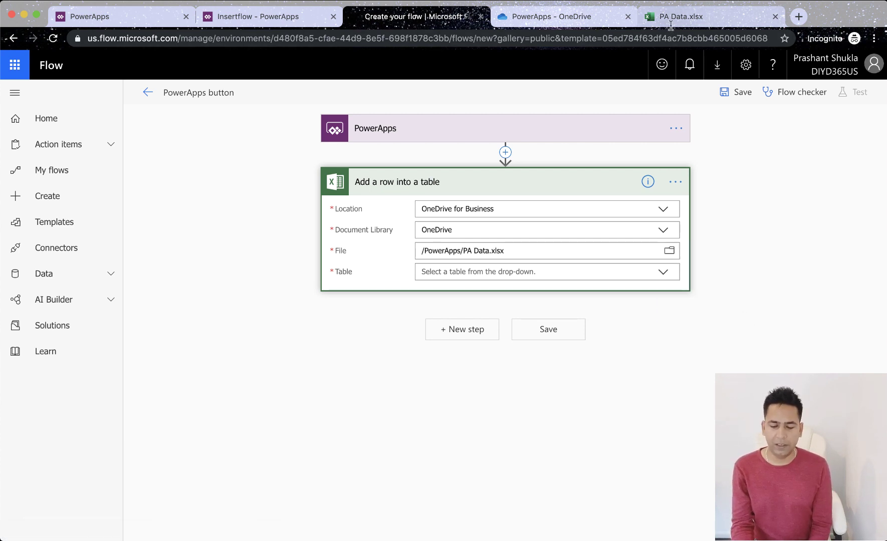
pyautogui.click(506, 271)
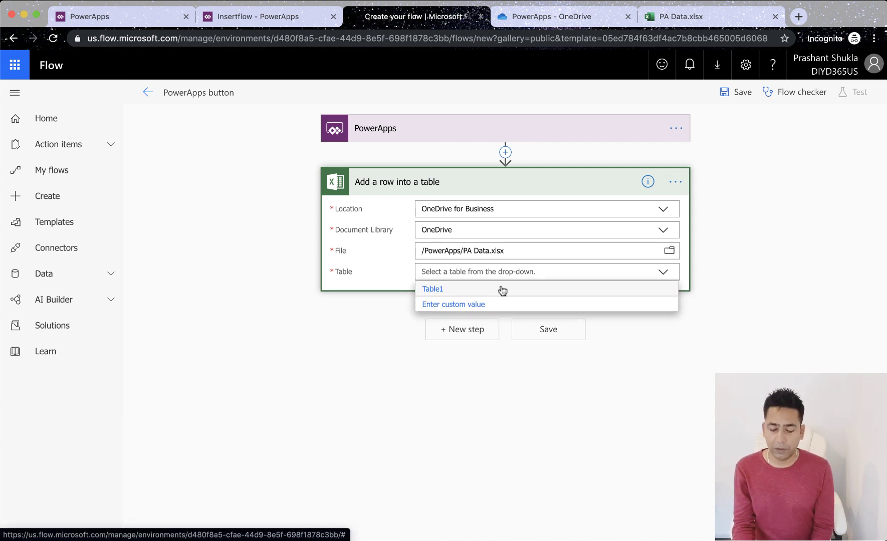
pyautogui.click(503, 289)
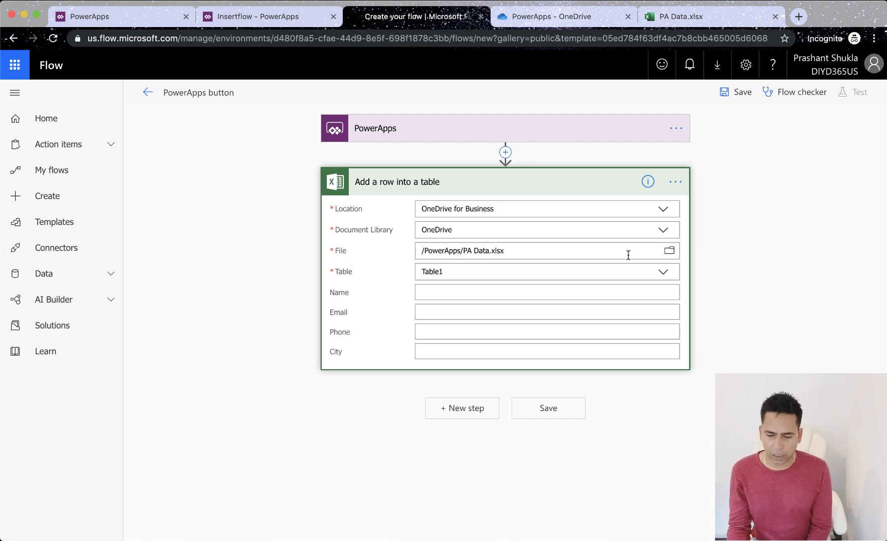
# Switch to the PA Data.xlsx workbook and create a table with headers at cell A1 of a new sheet.
pyautogui.click(667, 17)
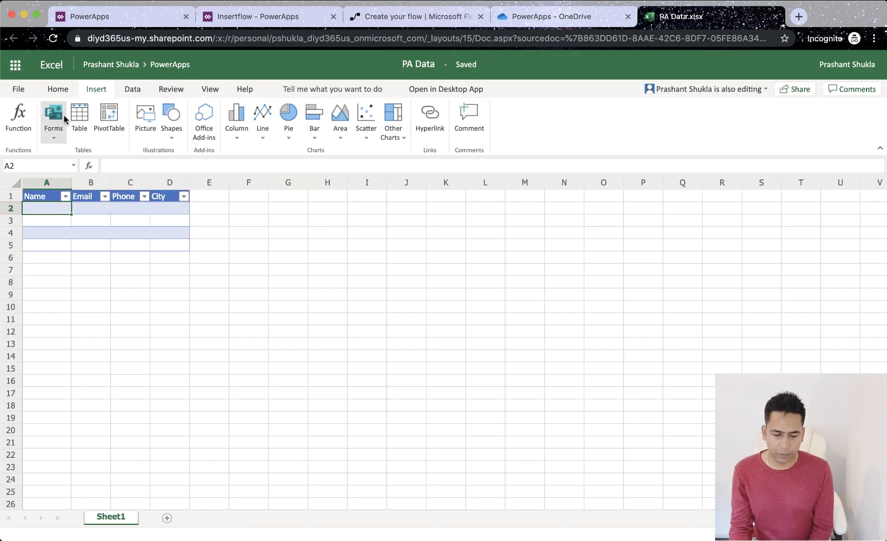
pyautogui.click(57, 89)
pyautogui.click(91, 90)
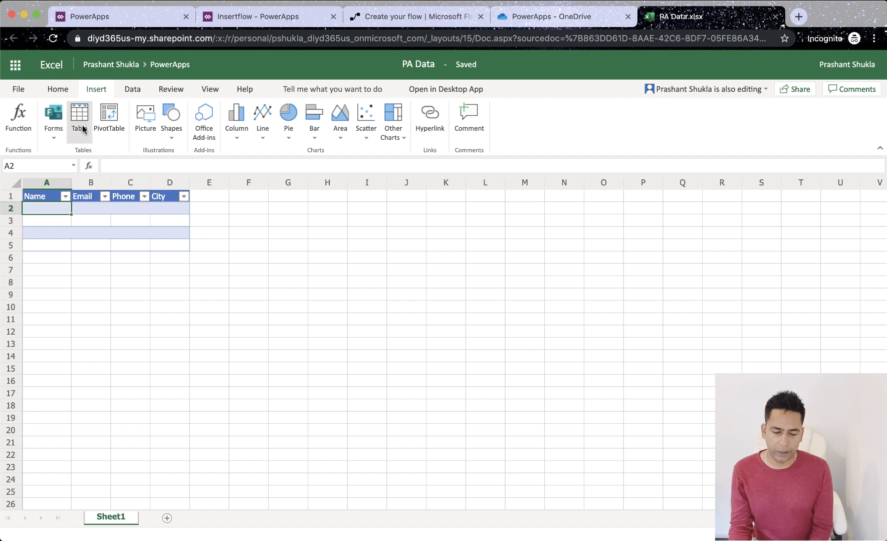
pyautogui.click(167, 518)
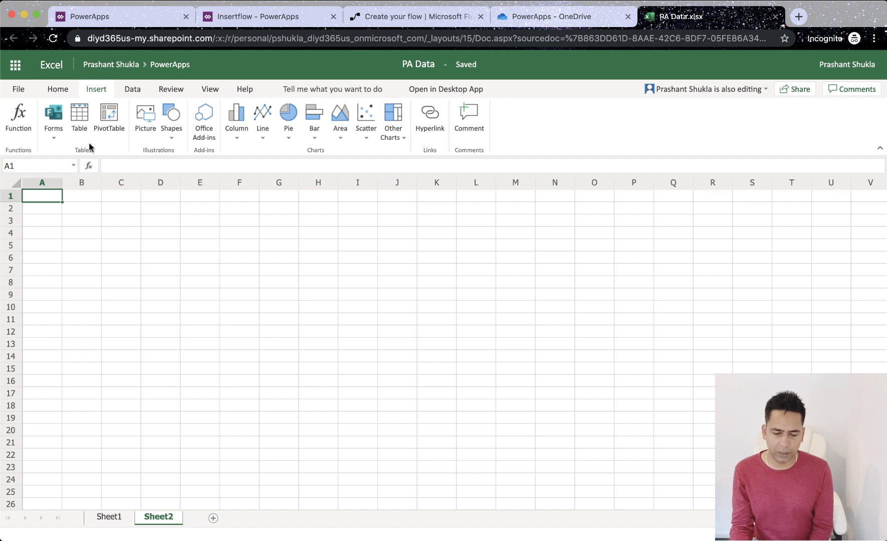
pyautogui.click(80, 134)
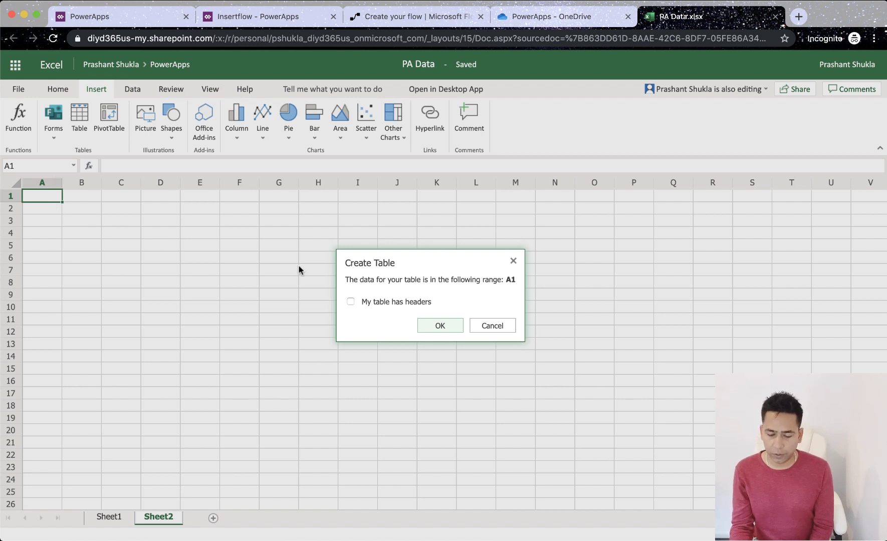
pyautogui.click(350, 302)
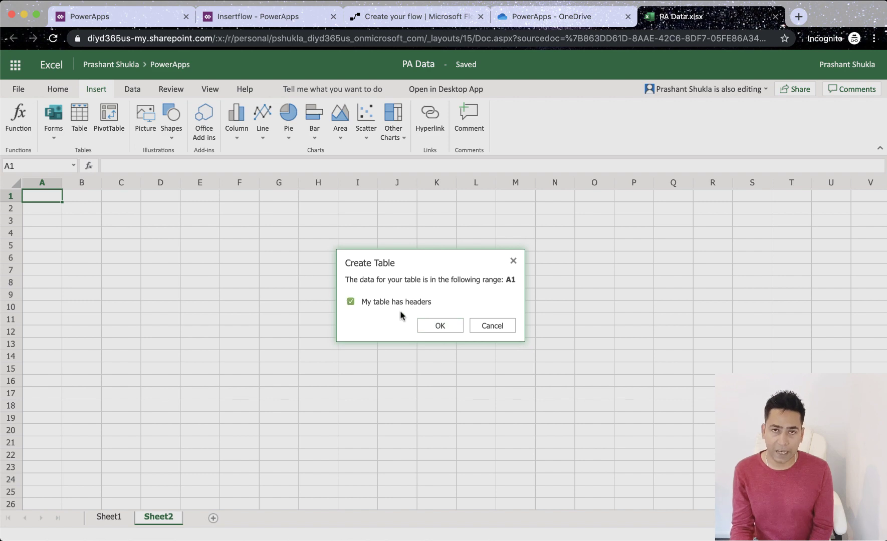
pyautogui.click(439, 326)
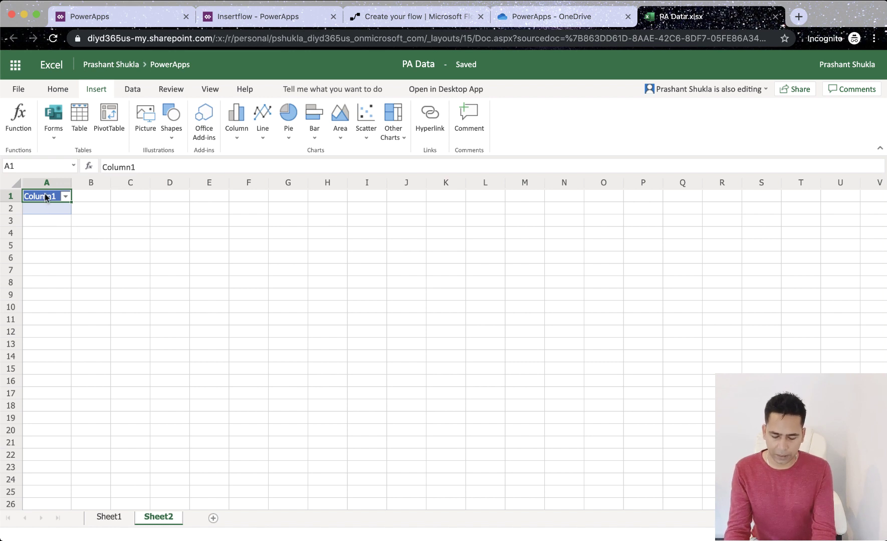
# Label the new table's header cells A1 and B1 as Name and Mobile.
pyautogui.write('Name')
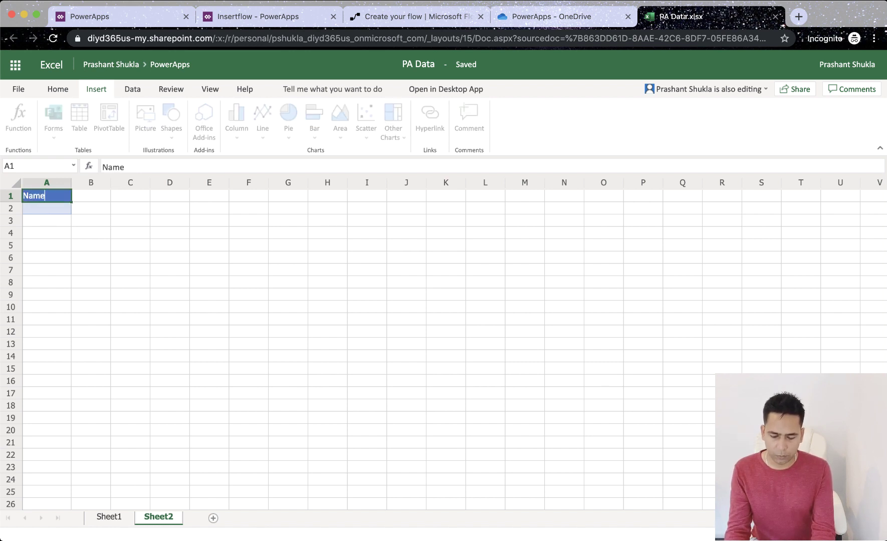
pyautogui.press('Return')
pyautogui.click(83, 192)
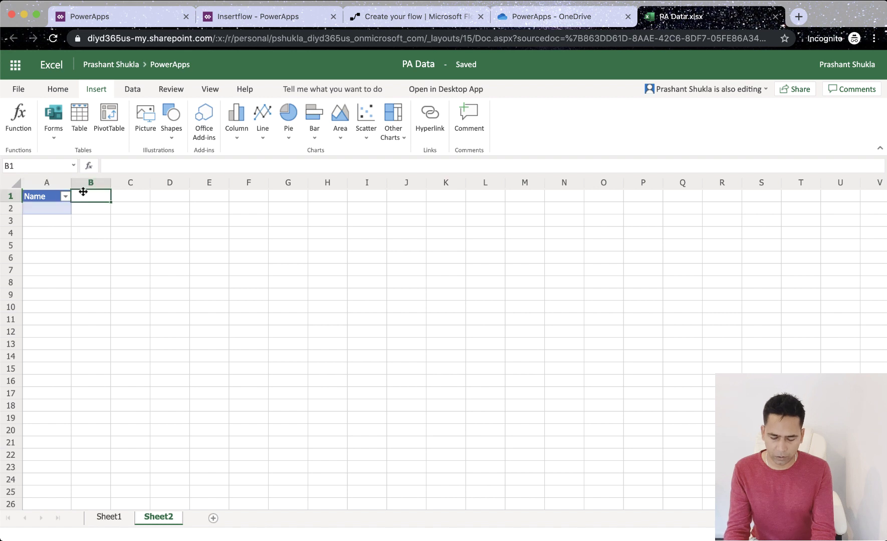
pyautogui.write('Mobile')
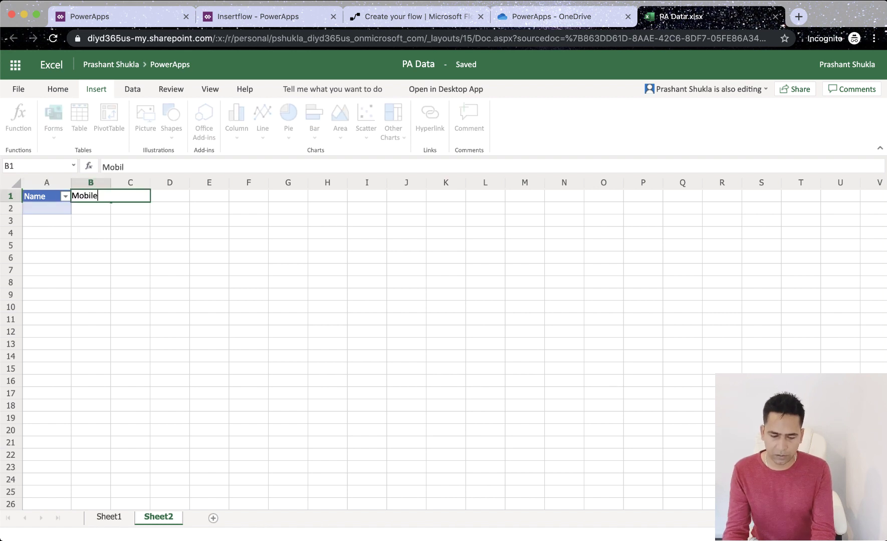
pyautogui.press('Tab')
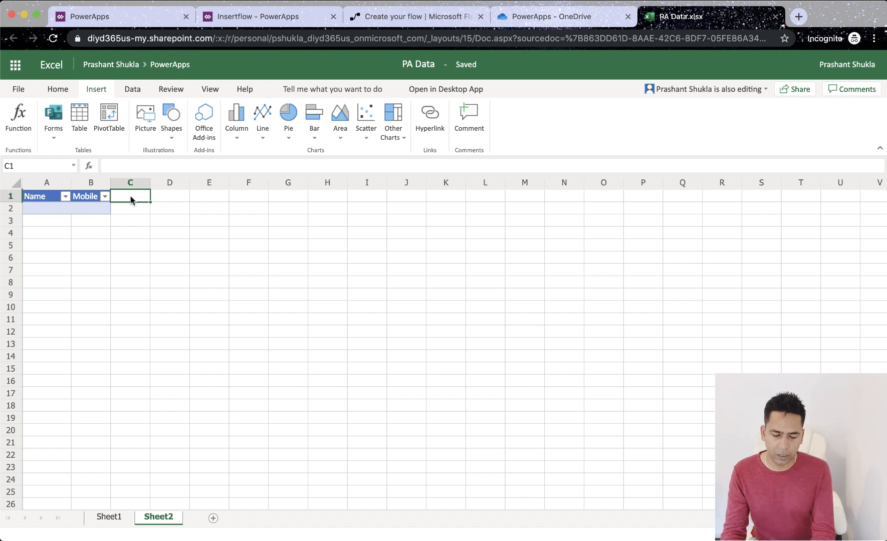
# Delete the demonstration sheet Sheet2 from the workbook.
pyautogui.rightClick(170, 523)
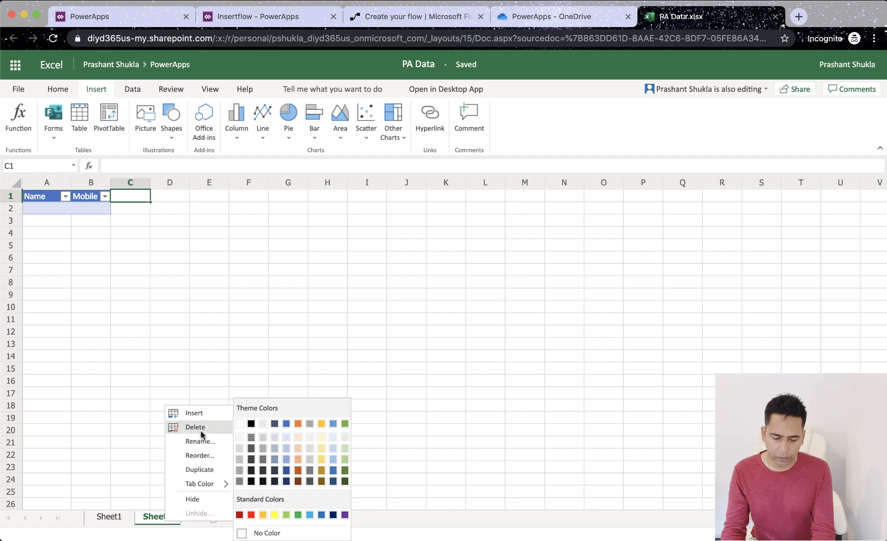
pyautogui.click(201, 430)
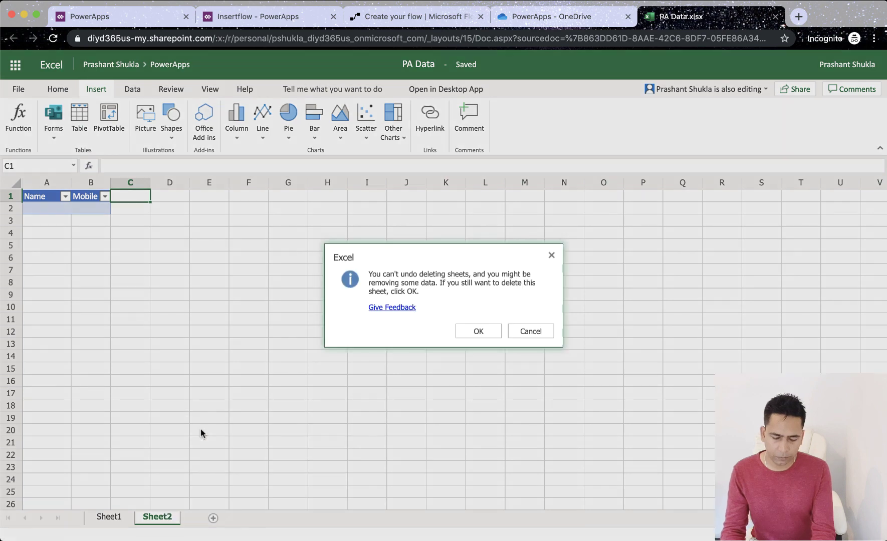
pyautogui.click(480, 334)
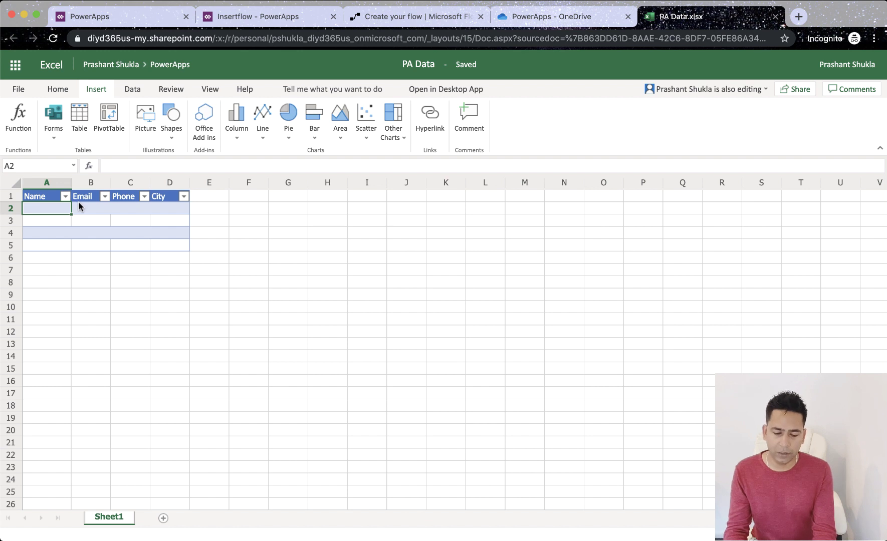
pyautogui.click(59, 90)
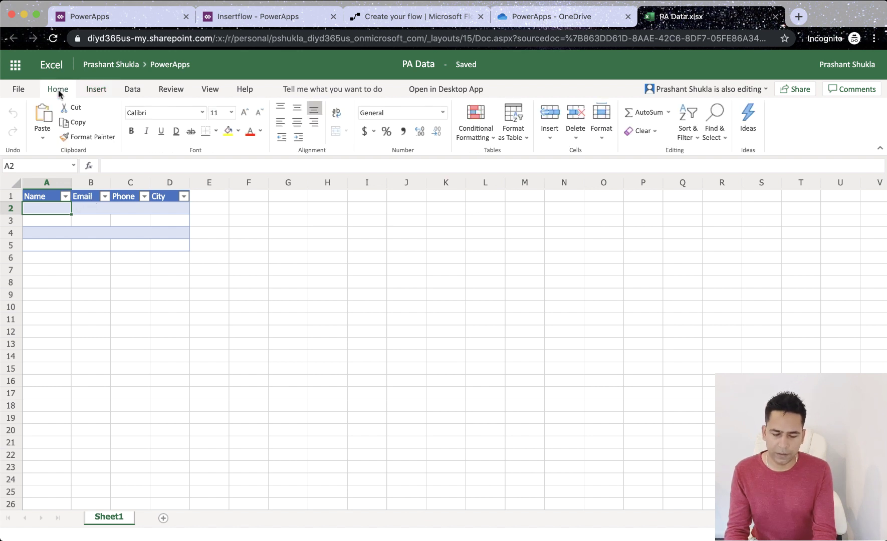
# Return to the flow editor and set the Excel action's Name field to the dynamic content "Ask in PowerApps".
pyautogui.click(423, 25)
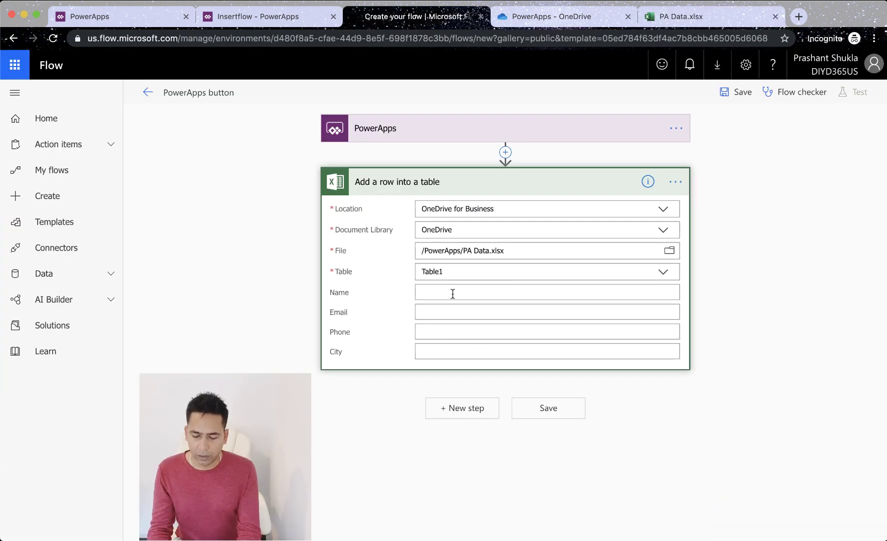
pyautogui.click(453, 294)
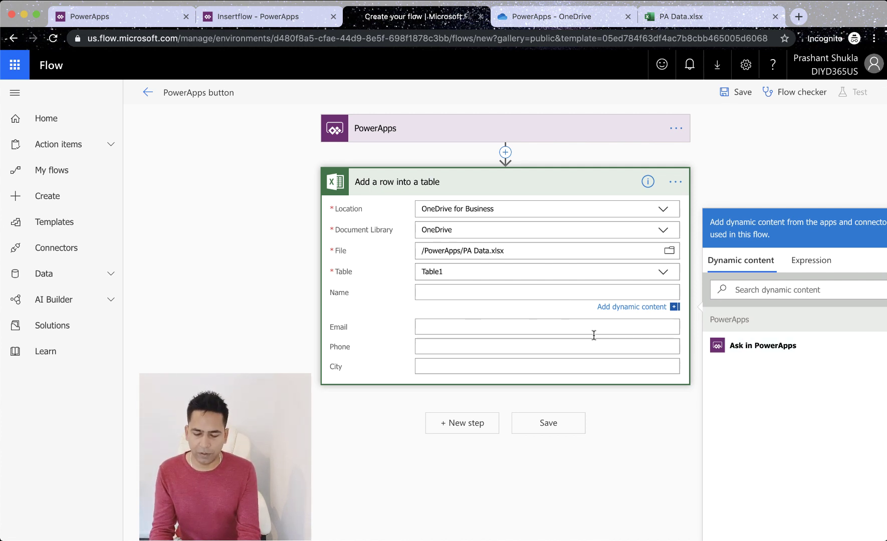
pyautogui.click(735, 346)
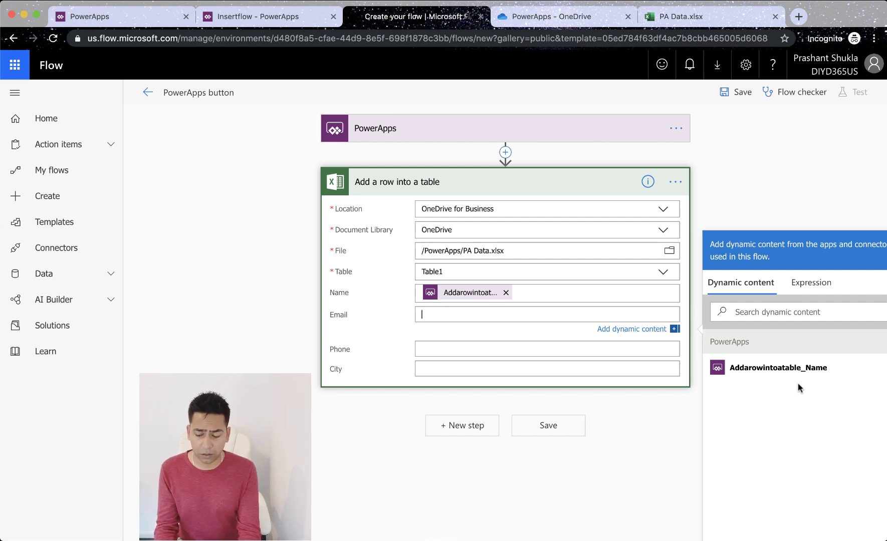
# Set the Excel action's Email field to the dynamic content "Ask in PowerApps" from the expanded PowerApps list.
pyautogui.hscroll(3, 798, 383)
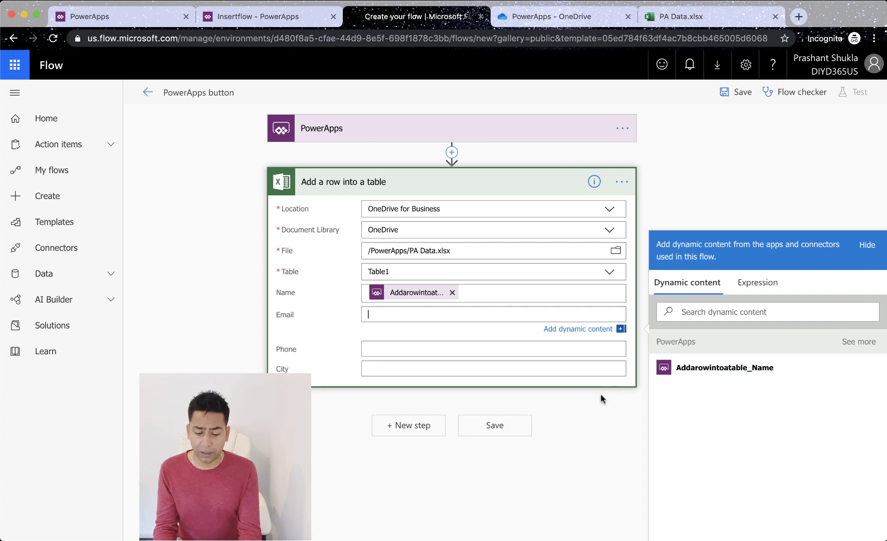
pyautogui.click(384, 347)
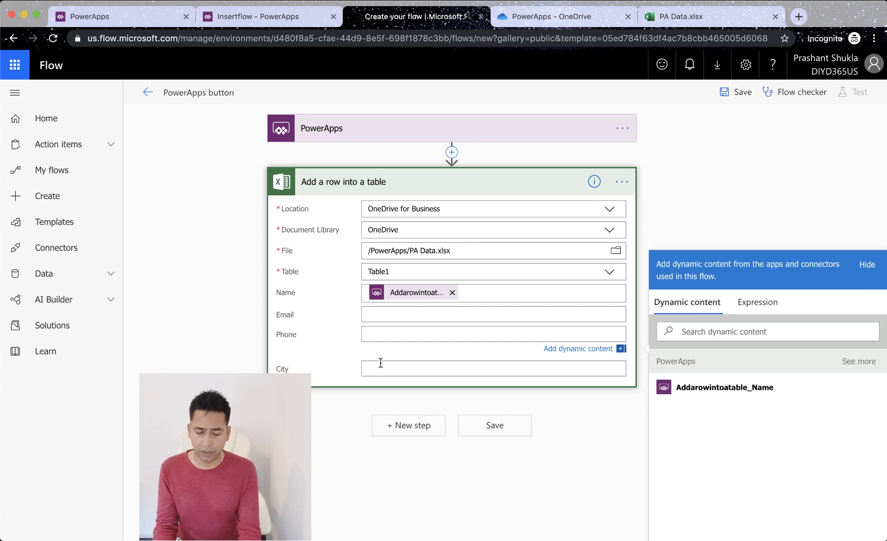
pyautogui.click(379, 366)
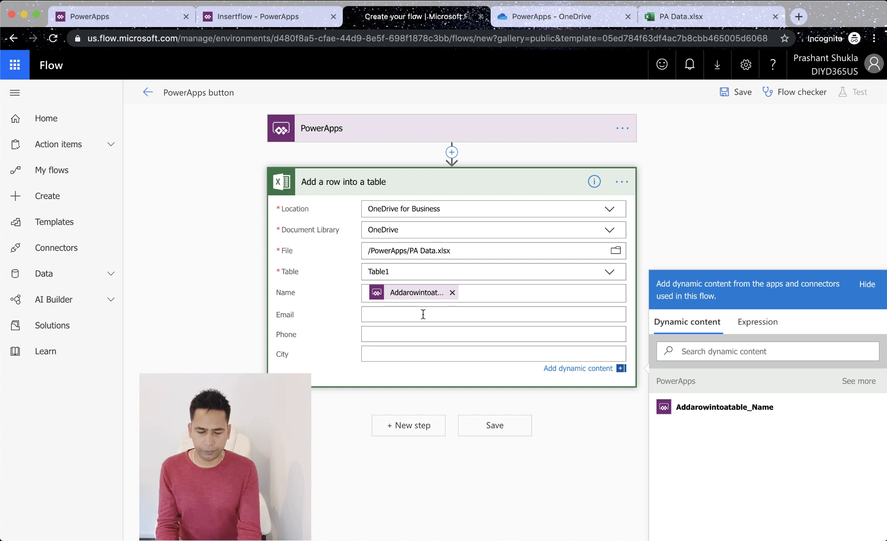
pyautogui.click(393, 318)
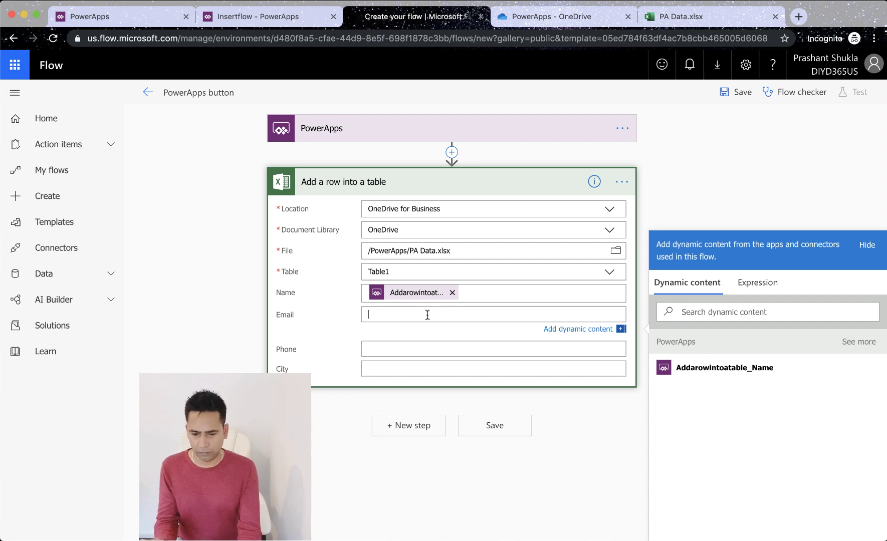
pyautogui.click(859, 342)
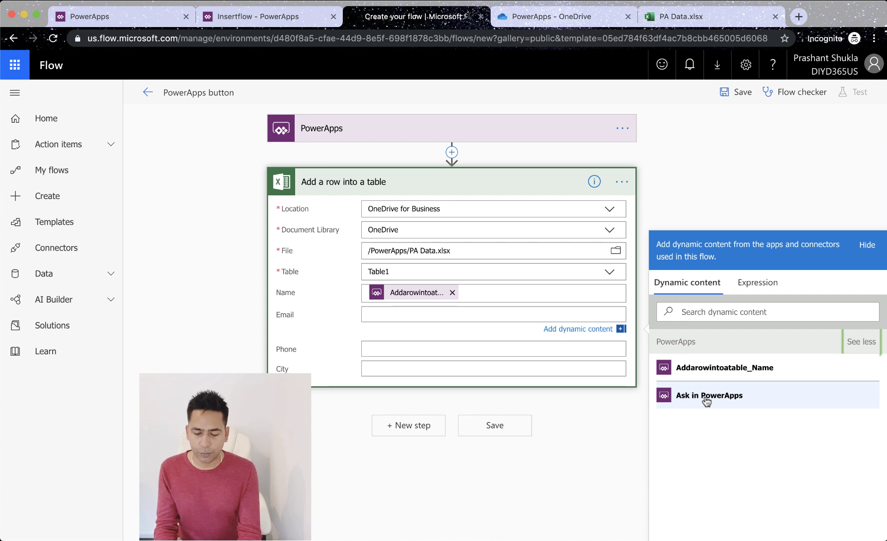
pyautogui.click(454, 315)
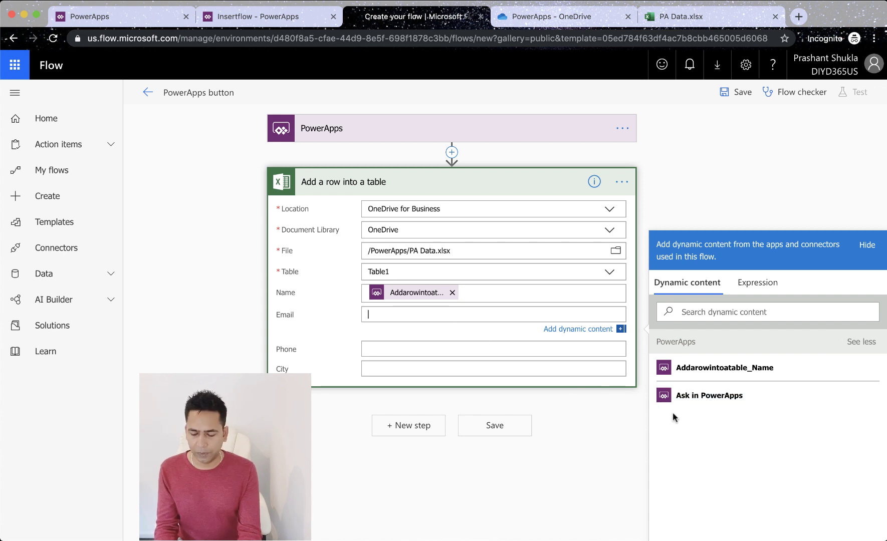
pyautogui.click(684, 399)
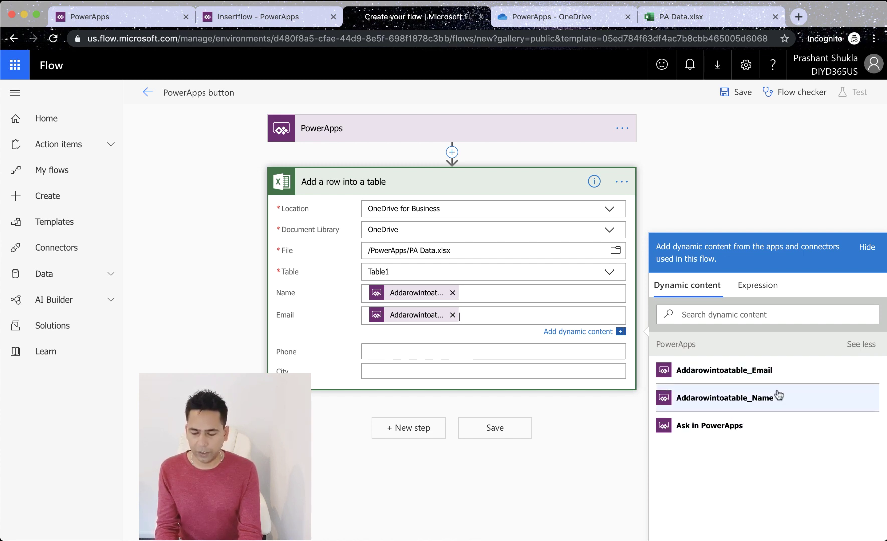
pyautogui.click(857, 346)
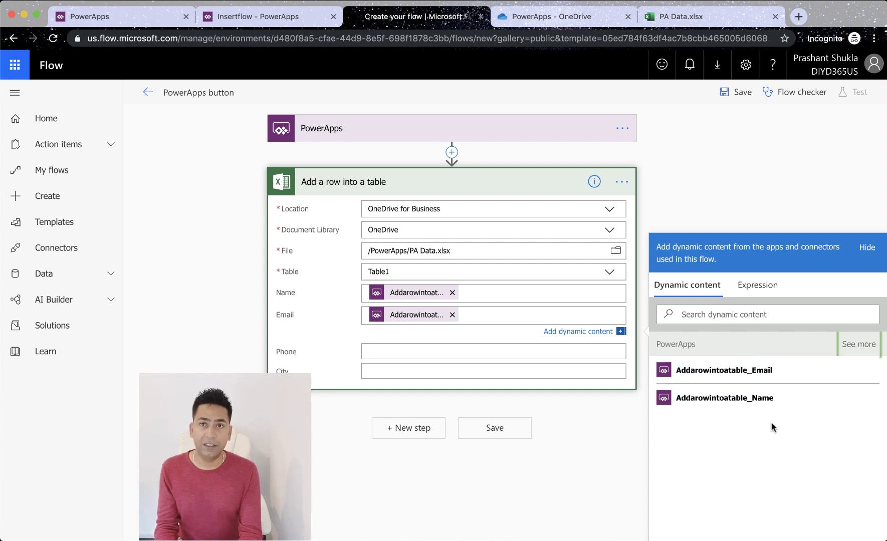
# Enter Addtoarowintoatable_Phone in the Excel action's Phone field and cut the text for reuse as an expression.
pyautogui.click(439, 355)
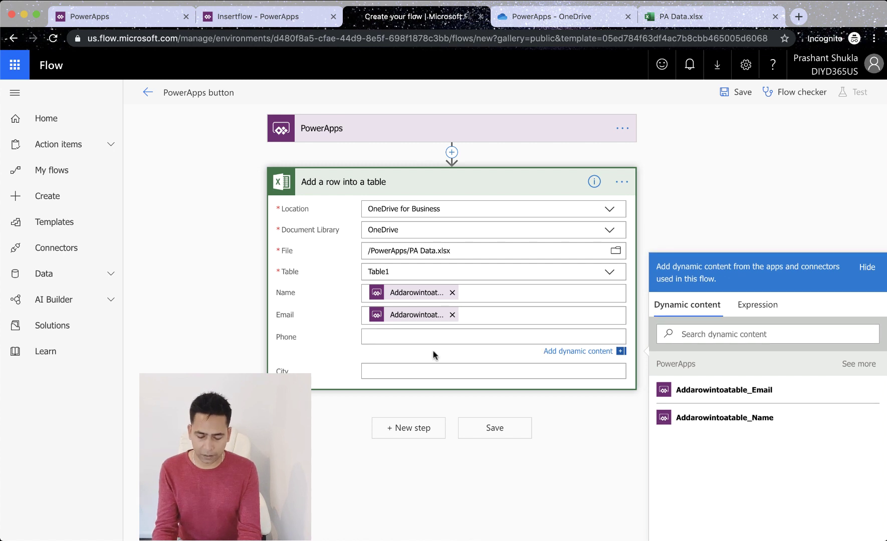
pyautogui.write('Addt')
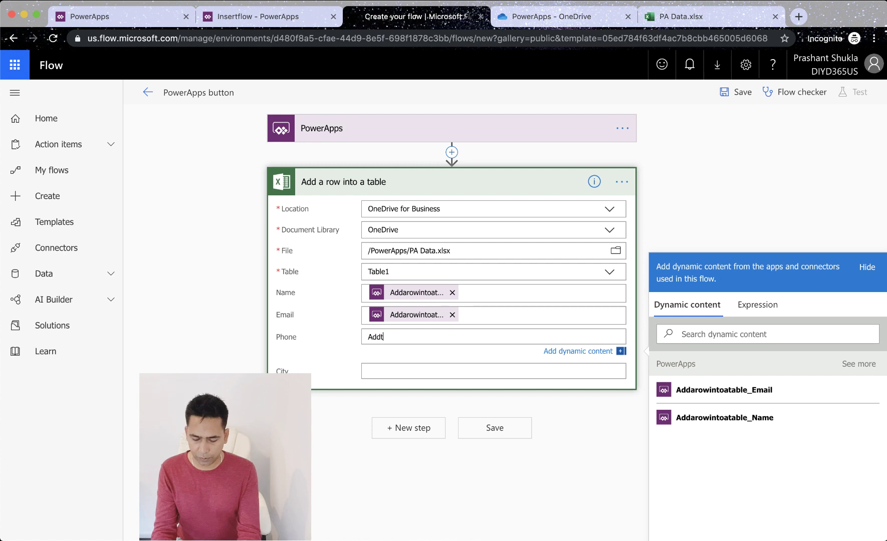
pyautogui.write('oarowint')
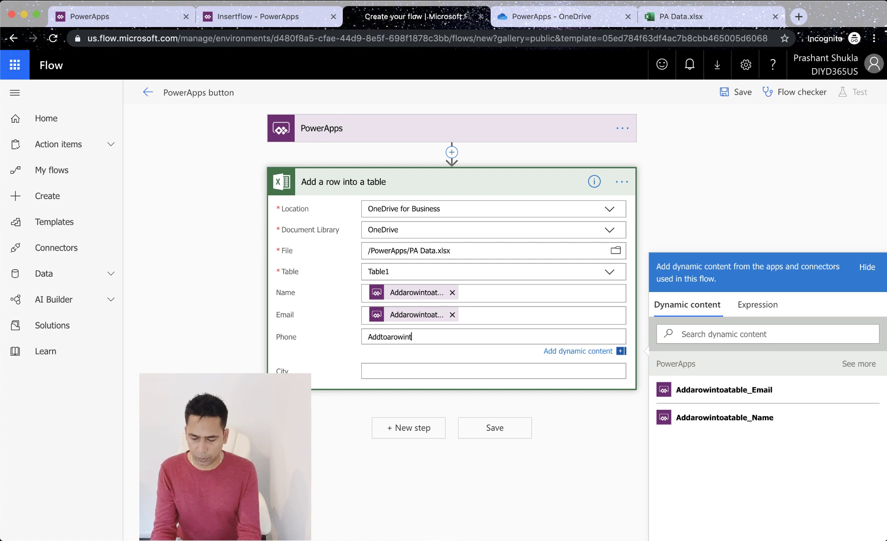
pyautogui.write('oat')
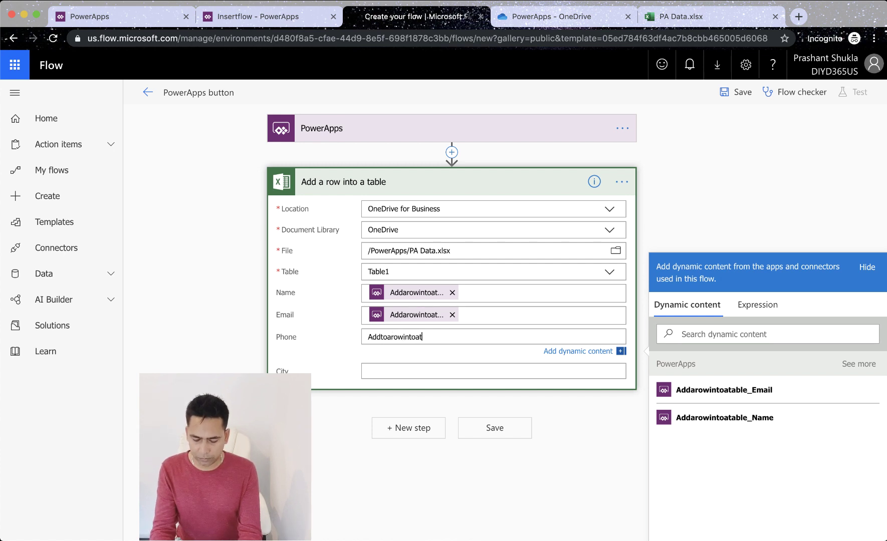
pyautogui.write('able_')
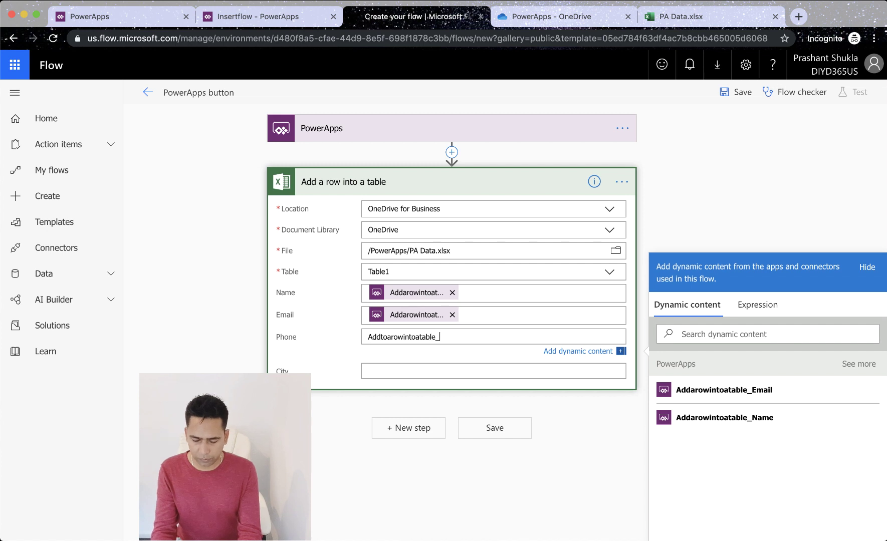
pyautogui.write('Phone')
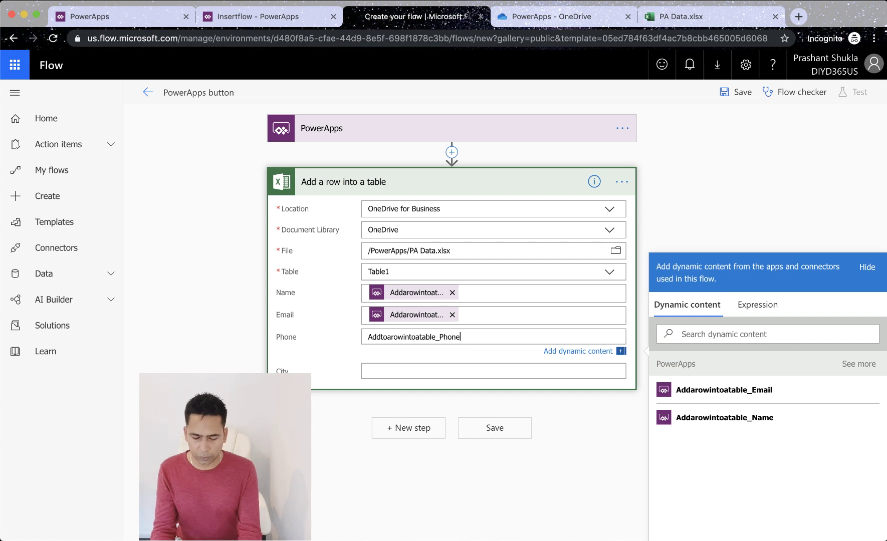
pyautogui.press('super+a')
pyautogui.press('super+c')
pyautogui.press('BackSpace')
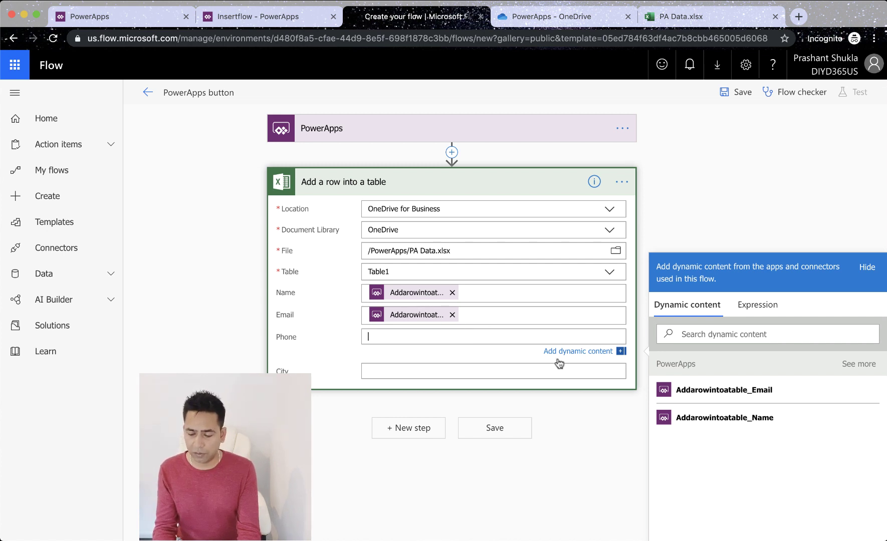
# Try to insert Addtoarowintoatable_Phone as an expression in the Phone field, and clear the expression text.
pyautogui.click(768, 312)
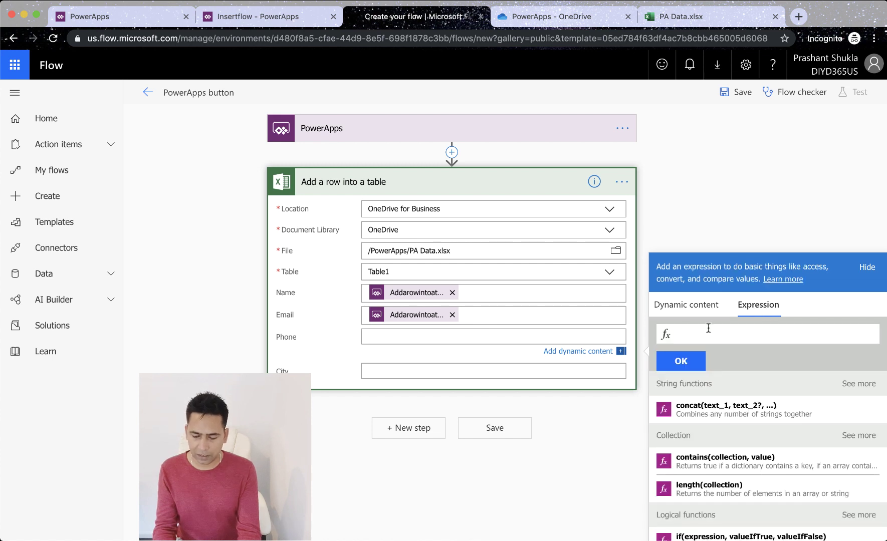
pyautogui.press('super+v')
pyautogui.click(691, 360)
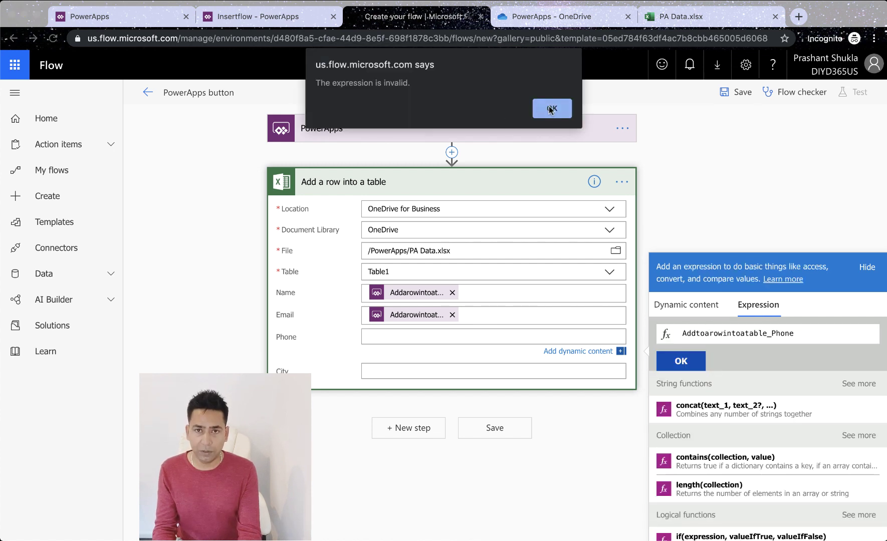
pyautogui.click(551, 109)
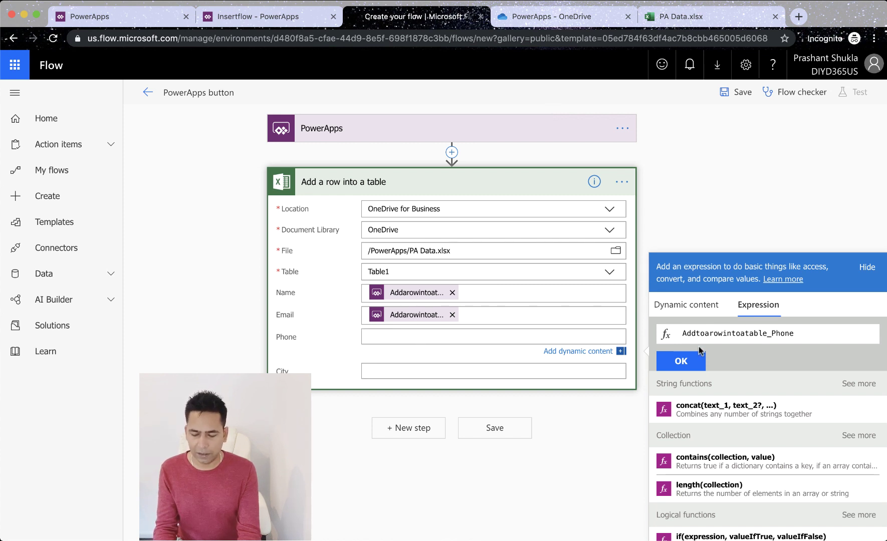
pyautogui.click(701, 306)
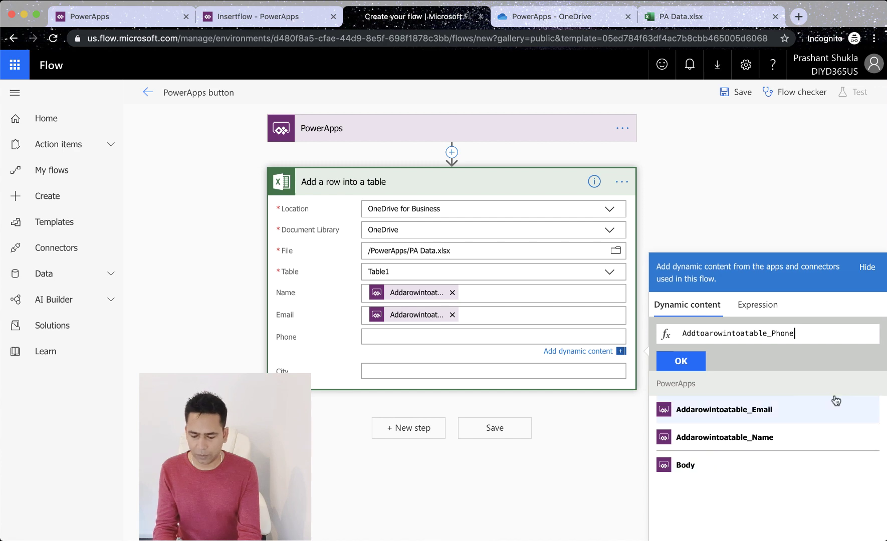
pyautogui.scroll(-2, 733, 377)
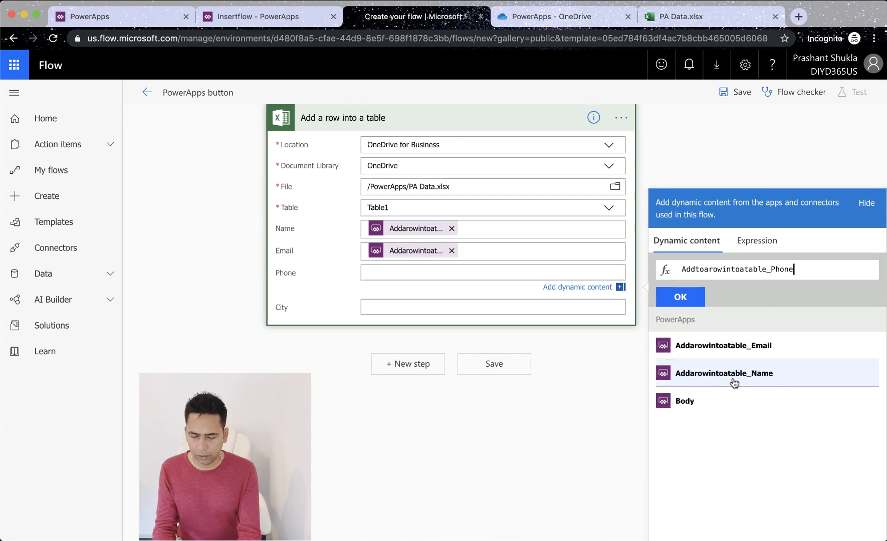
pyautogui.moveTo(795, 270); pyautogui.dragTo(674, 272)
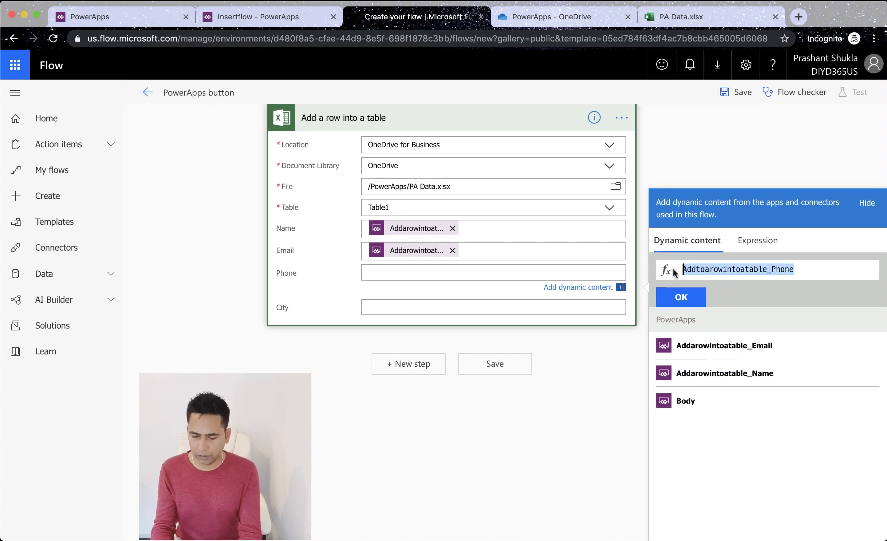
pyautogui.press('BackSpace')
pyautogui.click(698, 295)
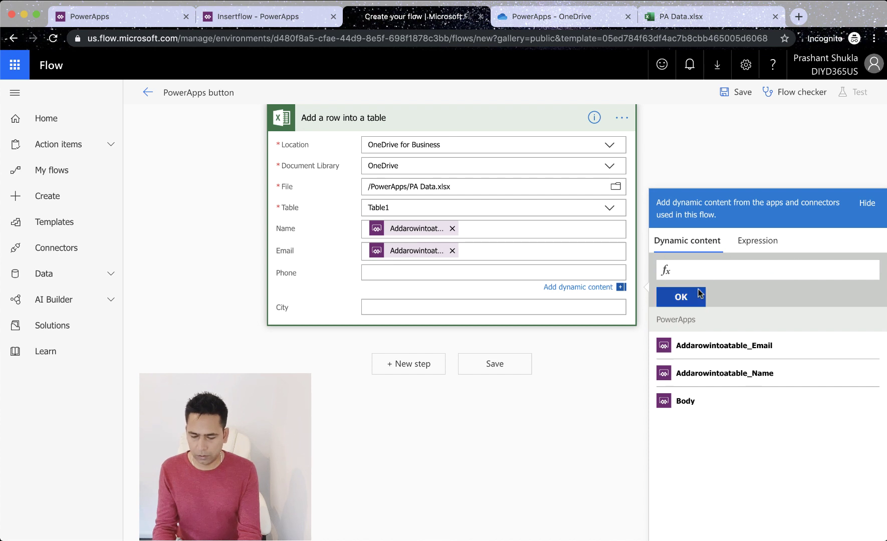
pyautogui.click(556, 107)
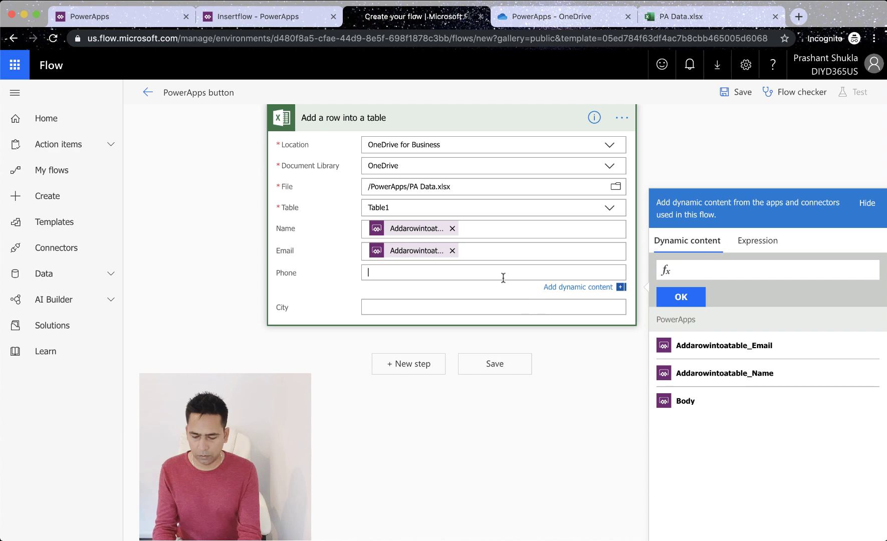
# Set the Excel action's Phone field to the dynamic content "Ask in PowerApps" from the expanded PowerApps list.
pyautogui.scroll(-1, 764, 394)
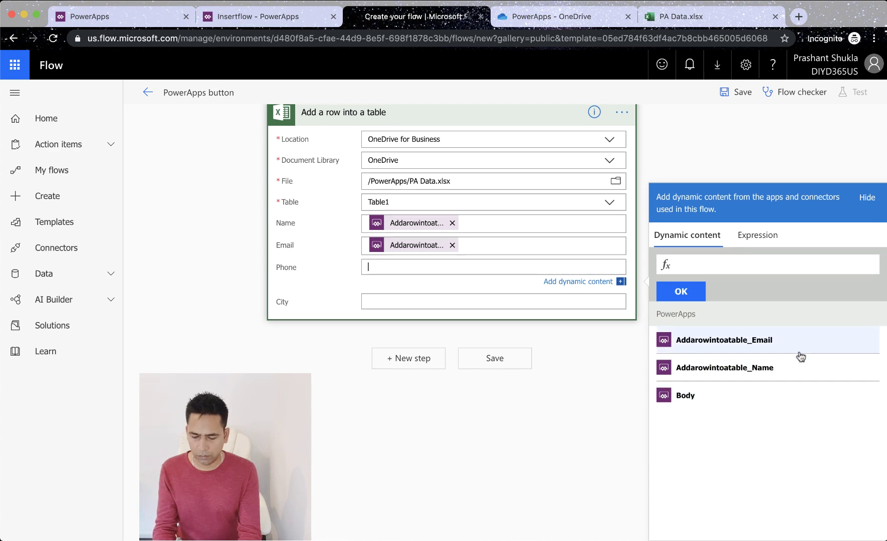
pyautogui.click(763, 235)
pyautogui.click(699, 234)
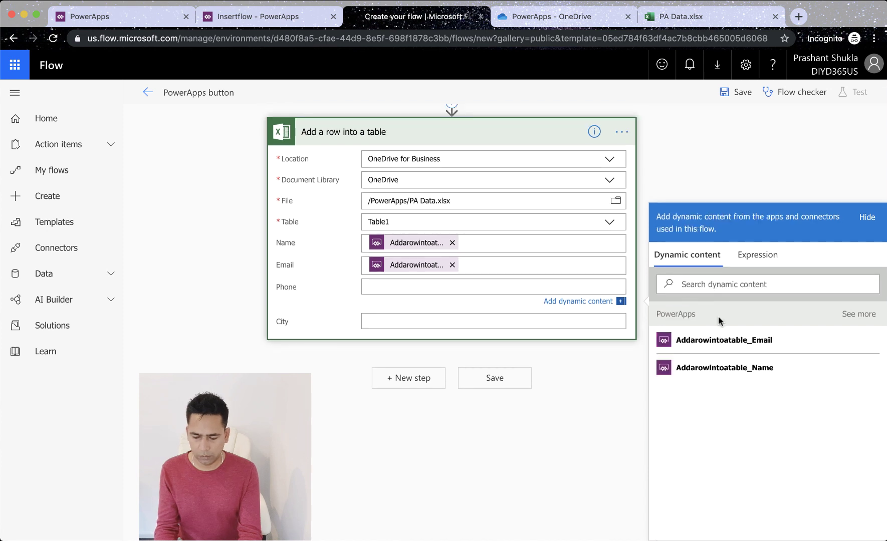
pyautogui.click(846, 316)
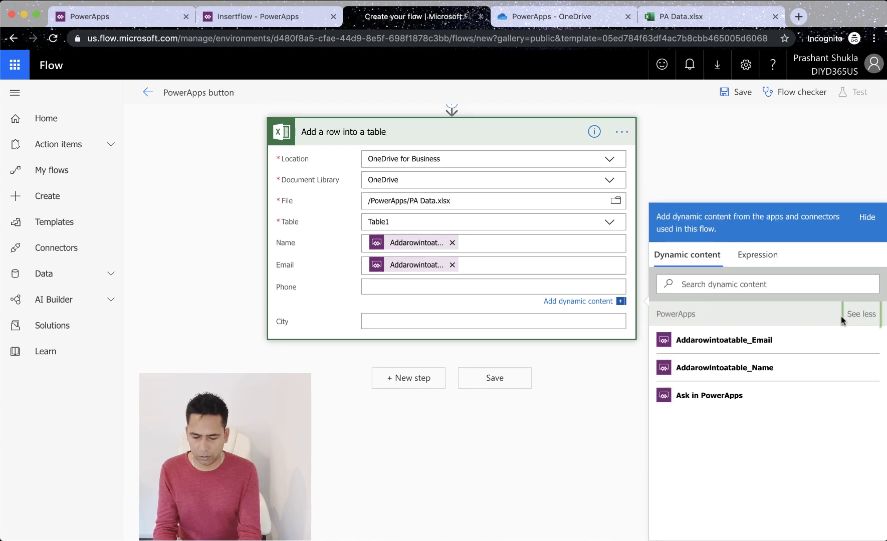
pyautogui.click(429, 286)
pyautogui.click(686, 397)
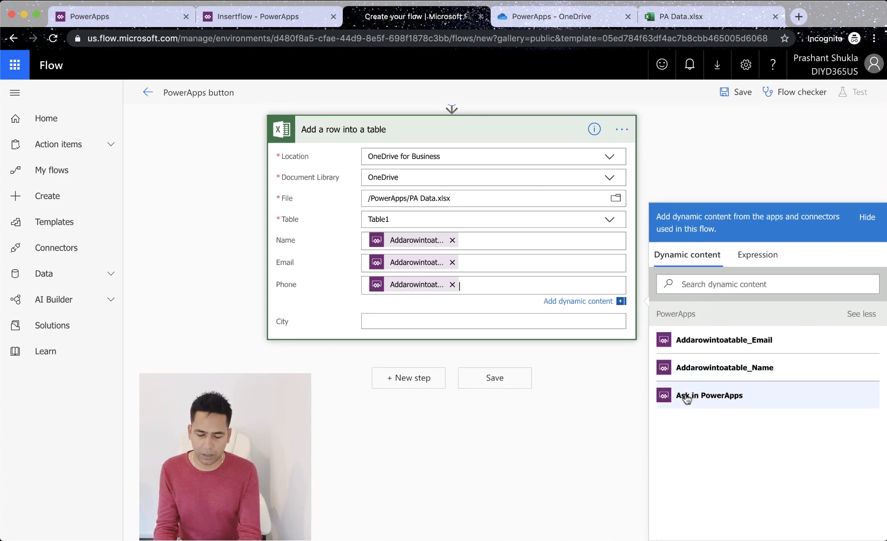
# Set the Excel action's City field to the dynamic content "Ask in PowerApps" from the expanded PowerApps list.
pyautogui.click(372, 320)
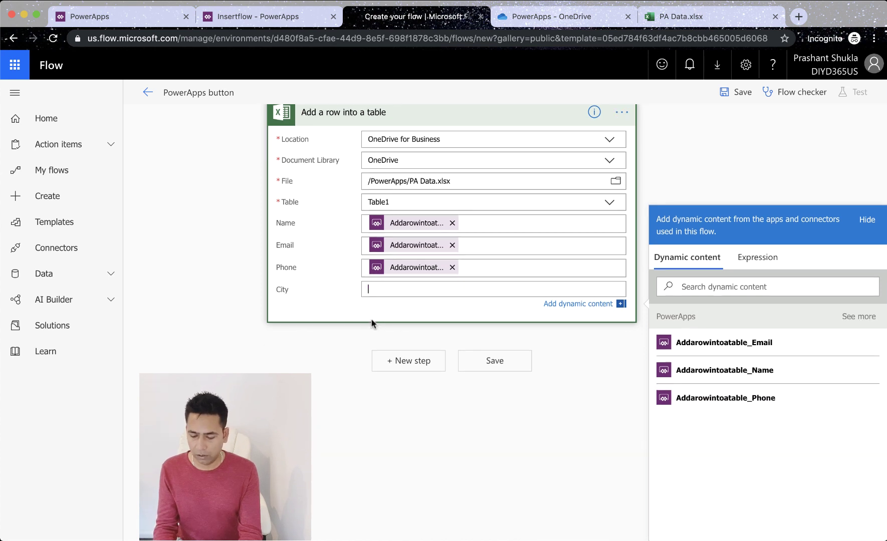
pyautogui.click(862, 319)
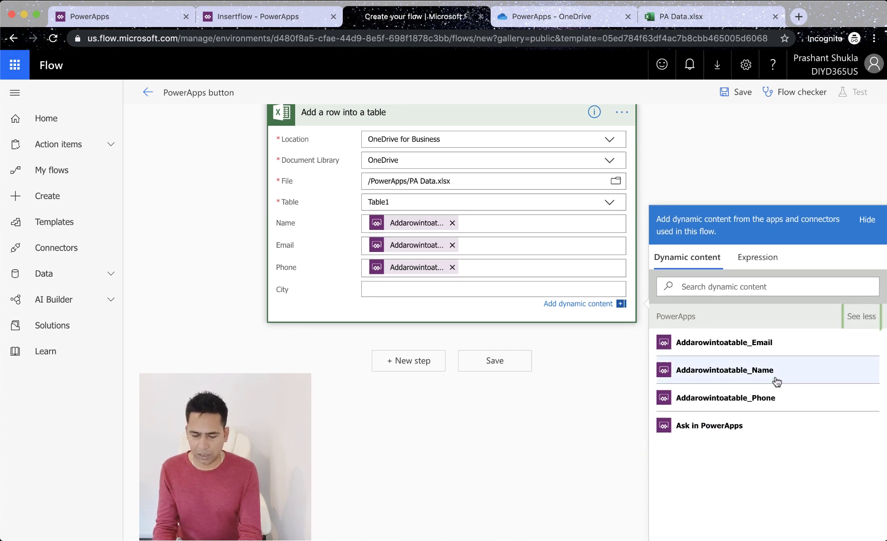
pyautogui.click(711, 427)
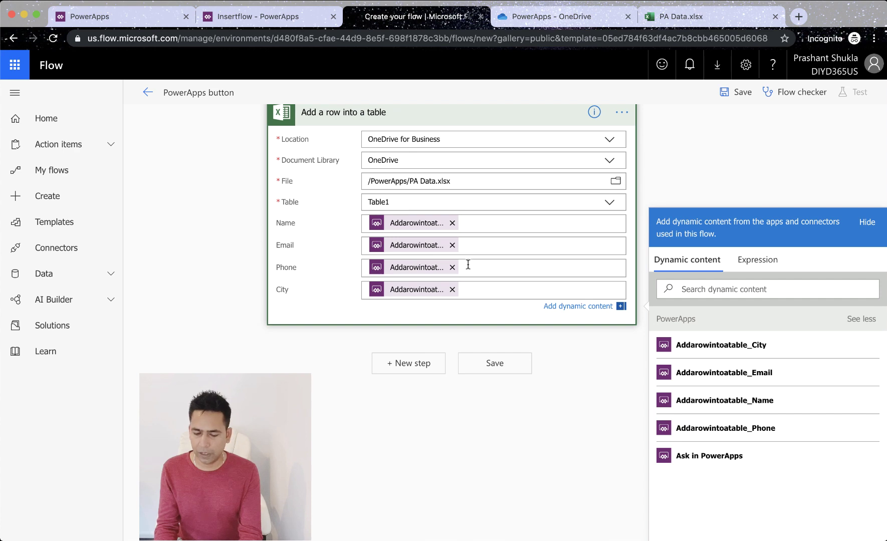
# Save the flow and start a test run using the option "I'll perform the trigger action".
pyautogui.scroll(1, 526, 229)
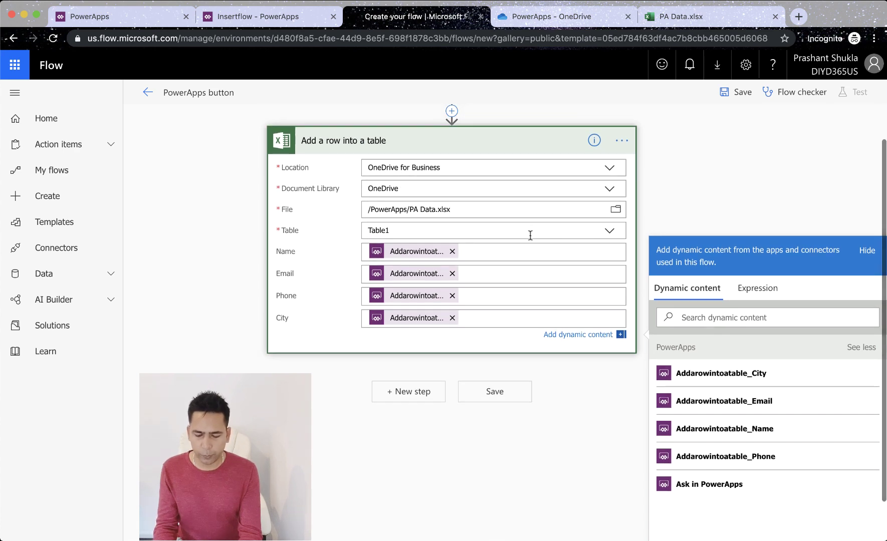
pyautogui.click(494, 392)
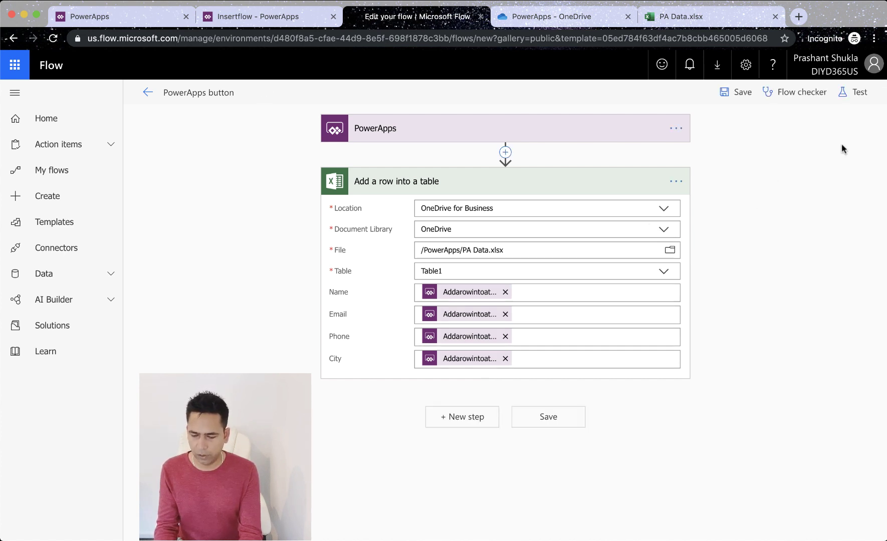
pyautogui.click(852, 92)
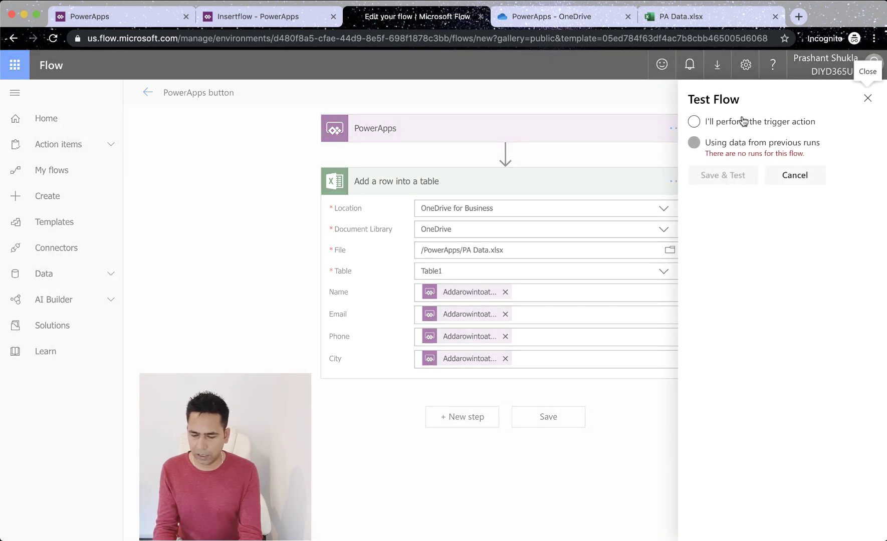
pyautogui.click(695, 121)
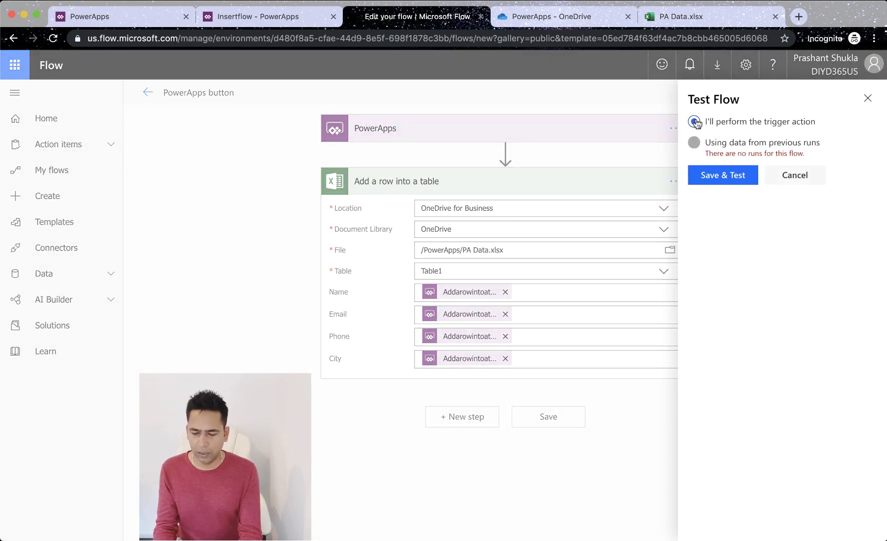
pyautogui.click(730, 181)
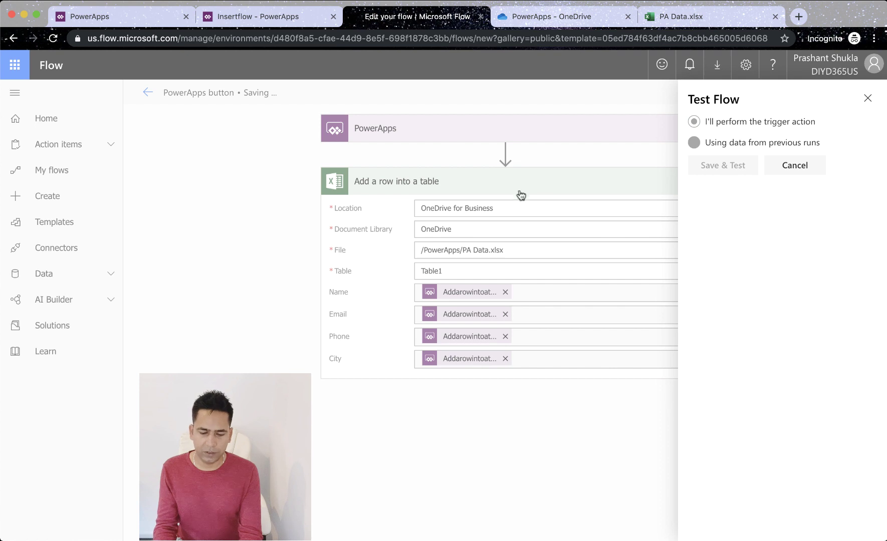
# Switch to the Insertflow app in PowerApps and associate the "PowerApps button" flow with Button1.
pyautogui.click(280, 18)
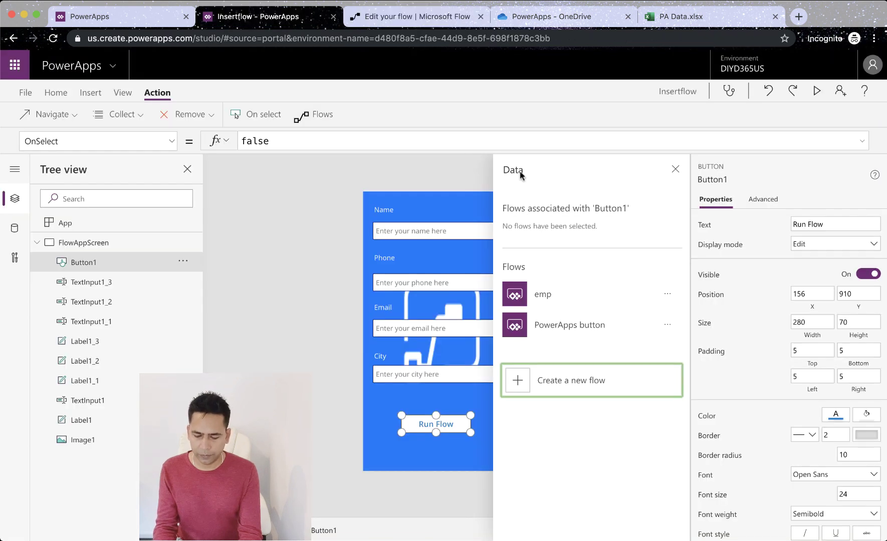
pyautogui.click(574, 332)
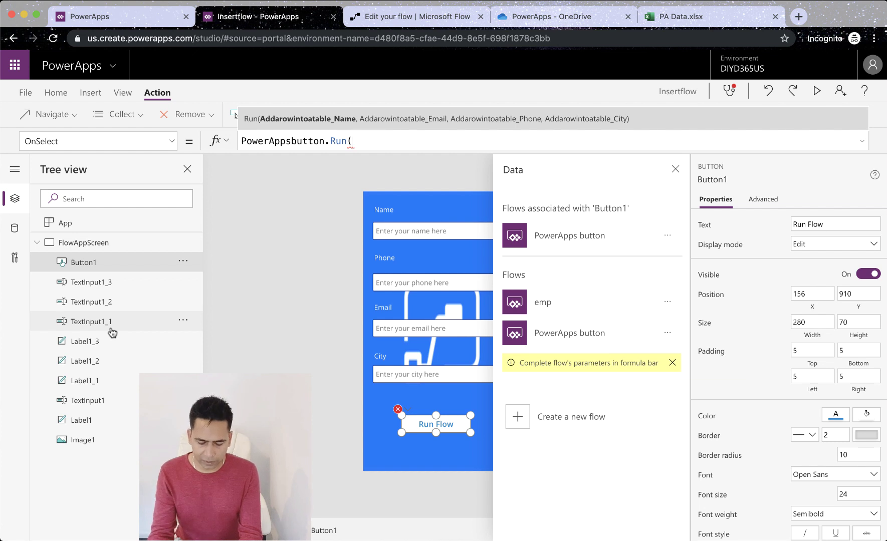
# Add TextInput1 as the first argument of the PowerAppsbutton.Run formula in Button1's OnSelect property.
pyautogui.write('tet')
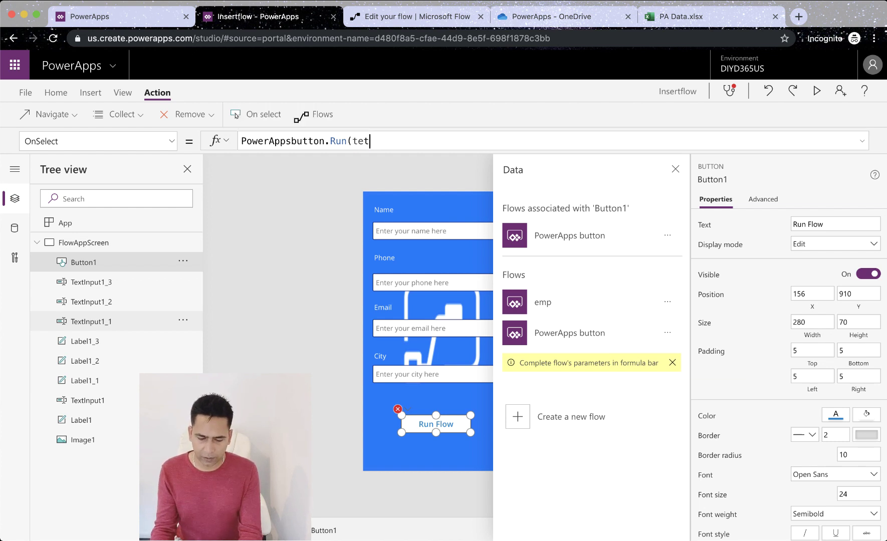
pyautogui.press('BackSpace')
pyautogui.write('x')
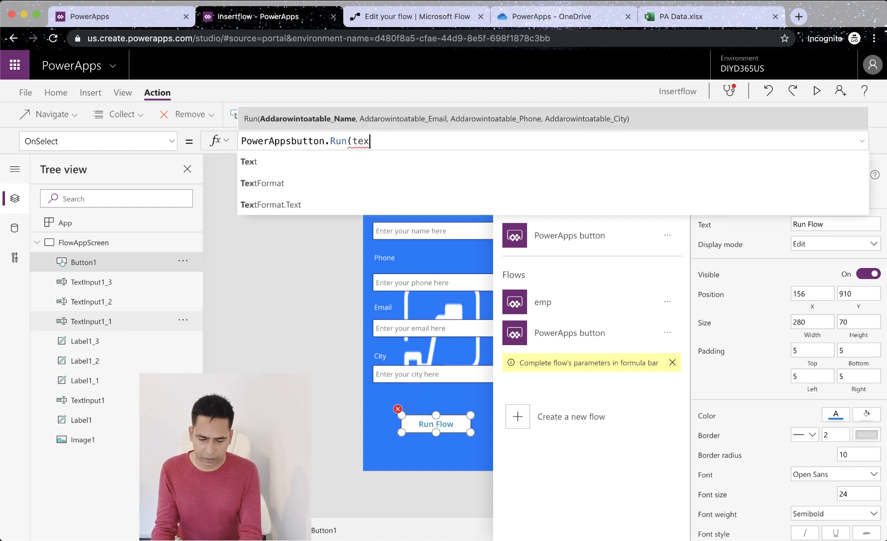
pyautogui.press('Down')
pyautogui.press('Down')
pyautogui.press('Down')
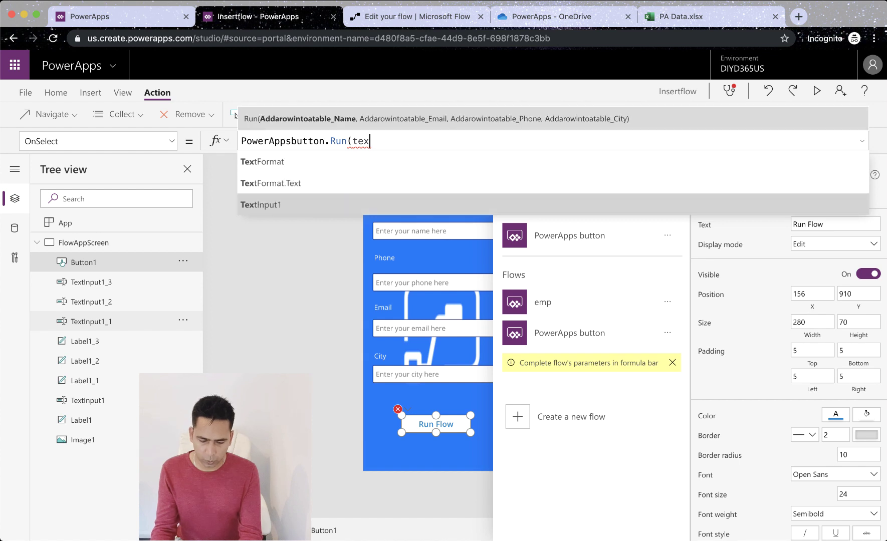
pyautogui.press('Tab')
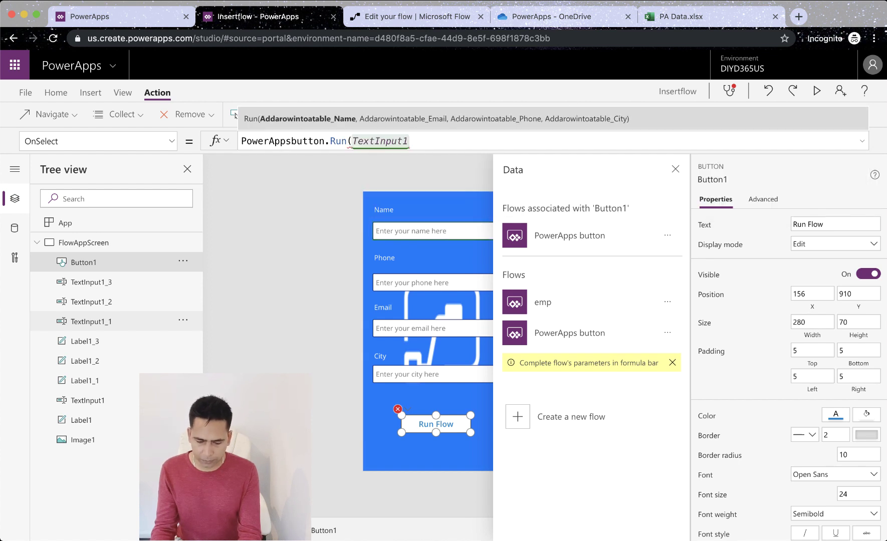
# Complete Button1's Run formula with the arguments TextInput1_1, TextInput1_2 and TextInput1_3 and the closing parenthesis, and leave the formula.
pyautogui.press('Left')
pyautogui.press('Left')
pyautogui.press('Left')
pyautogui.press('Left')
pyautogui.press('Left')
pyautogui.press('Left')
pyautogui.press('Left')
pyautogui.press('Left')
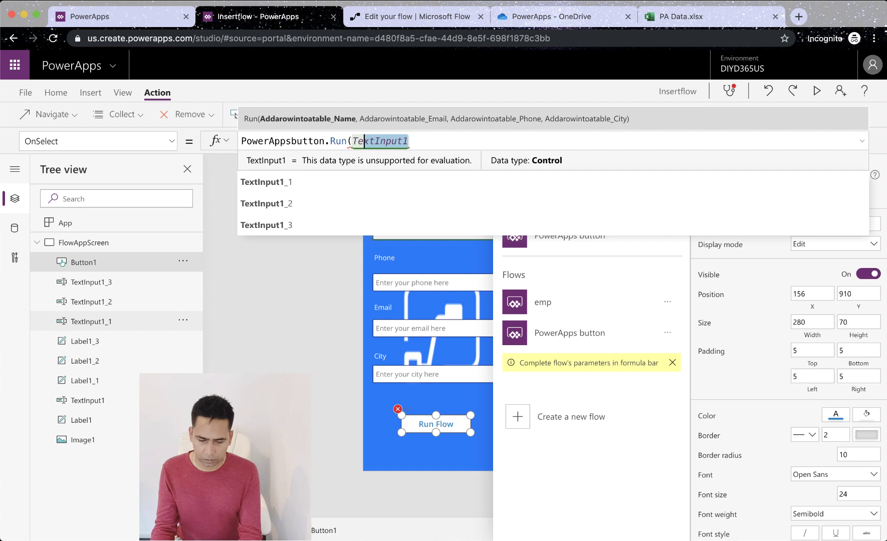
pyautogui.press('Left')
pyautogui.press('Left')
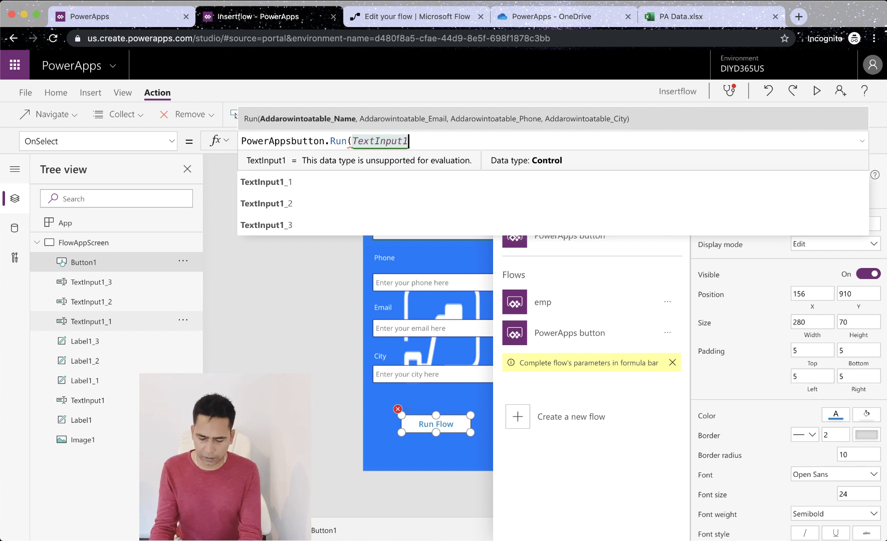
pyautogui.write(',TextInput1')
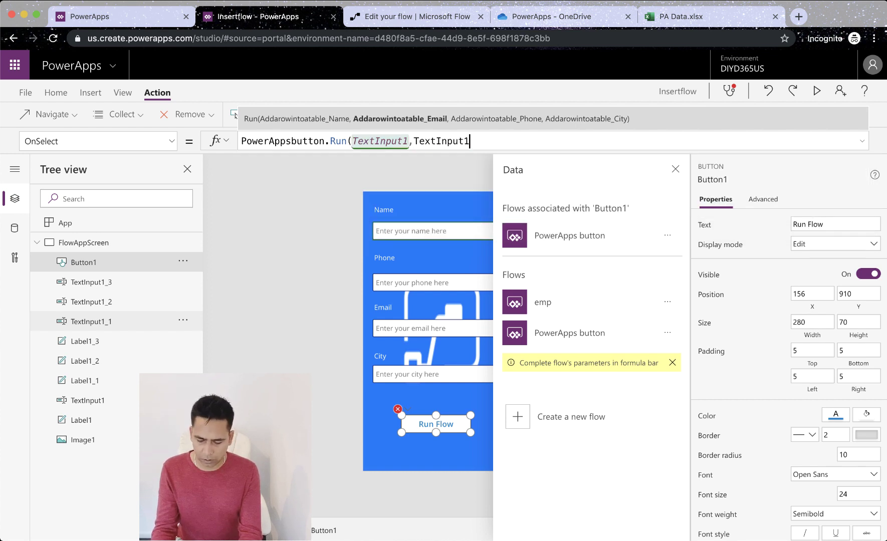
pyautogui.write('_1')
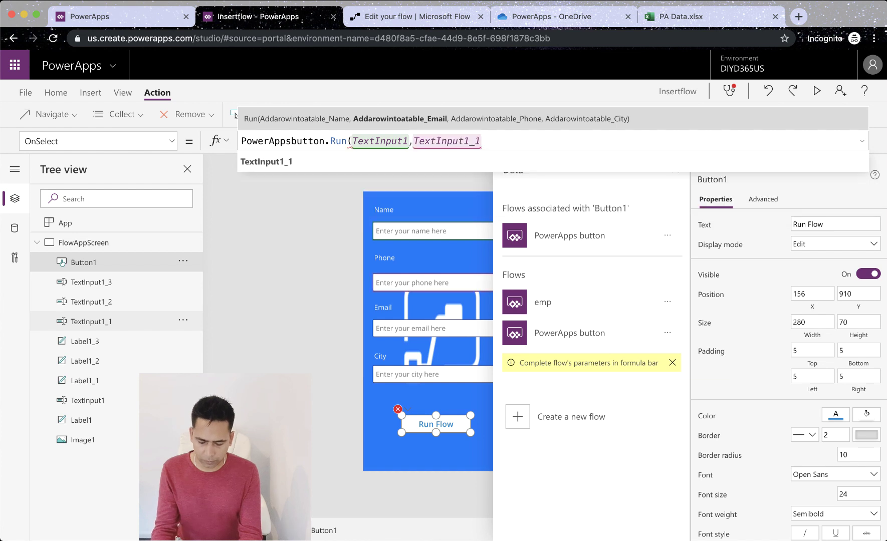
pyautogui.write(',TextInput1_2')
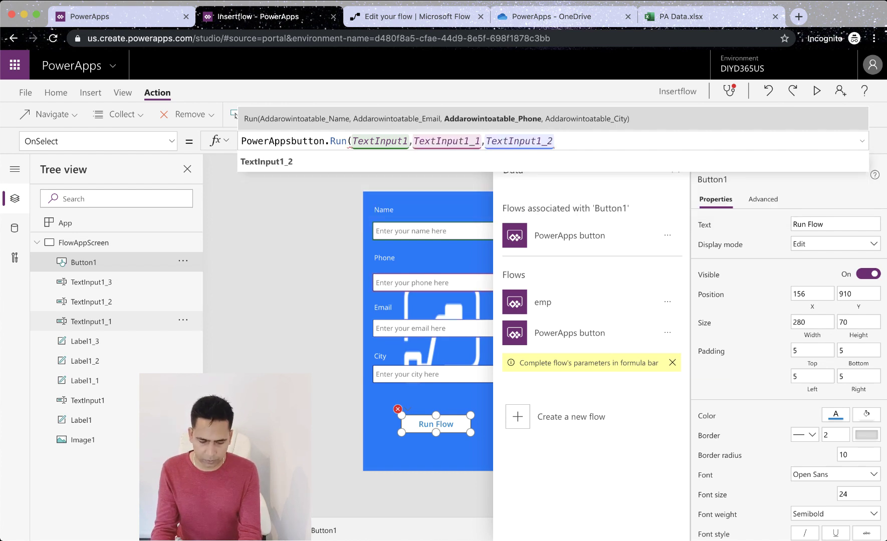
pyautogui.write(',TextInput1_3')
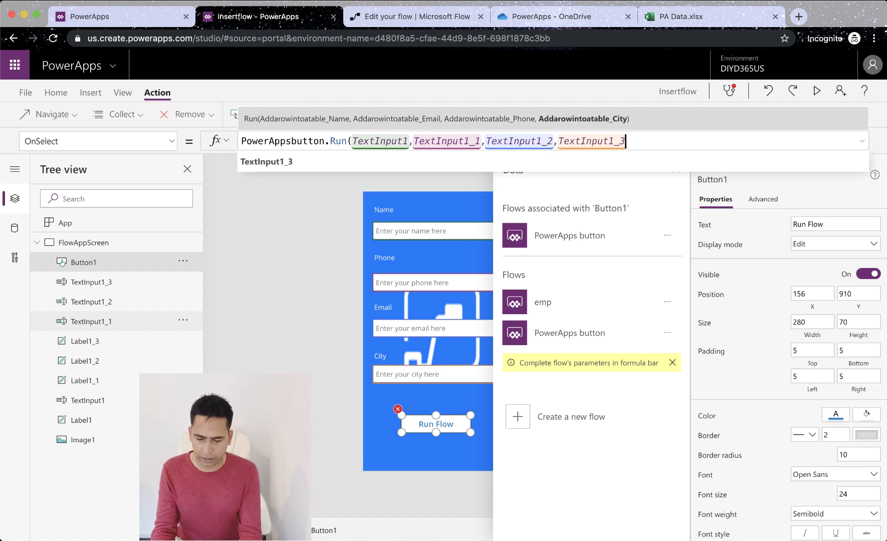
pyautogui.write(')')
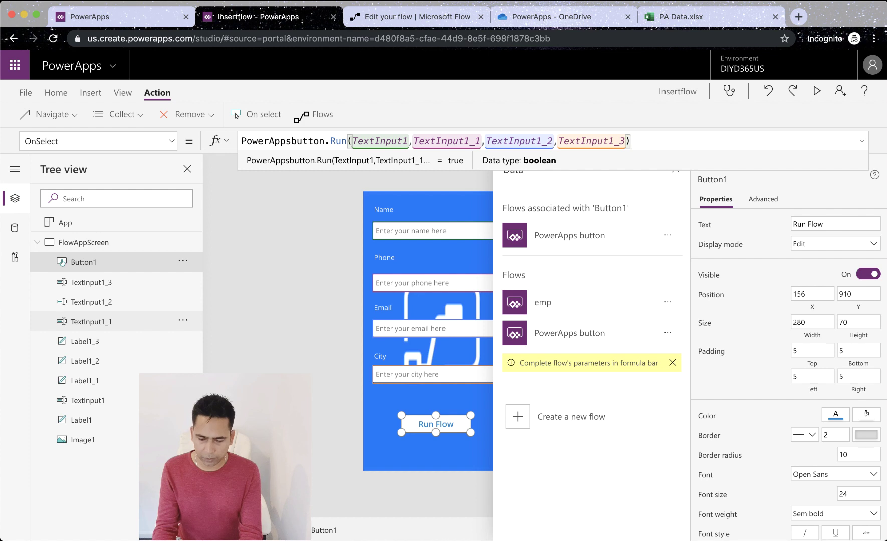
pyautogui.click(862, 141)
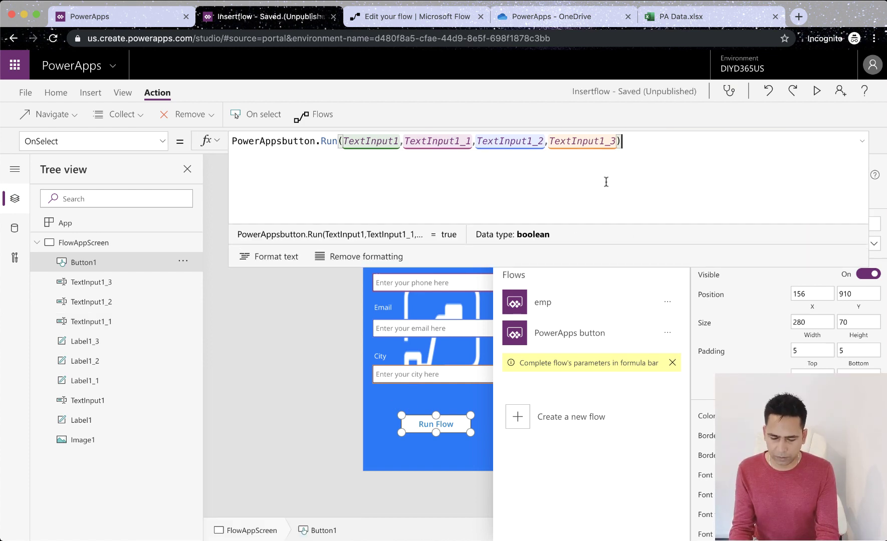
pyautogui.click(388, 434)
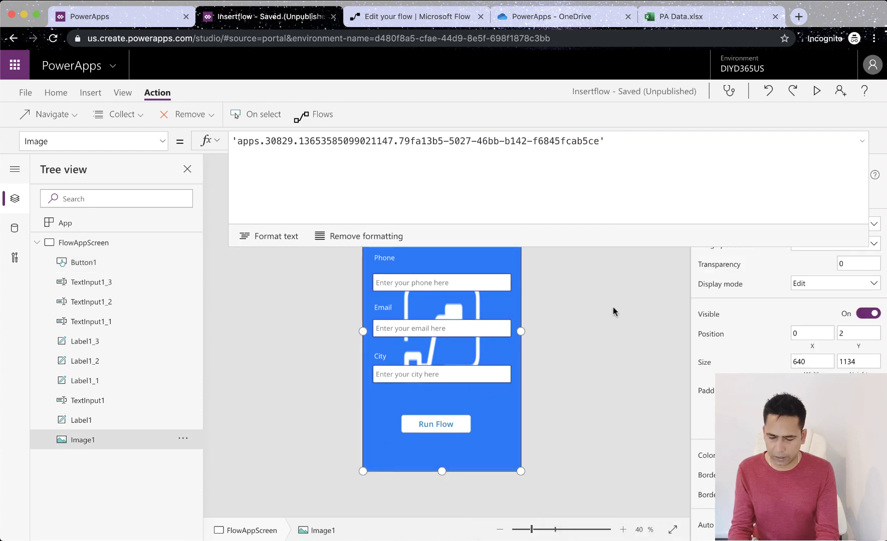
pyautogui.click(613, 312)
pyautogui.click(864, 143)
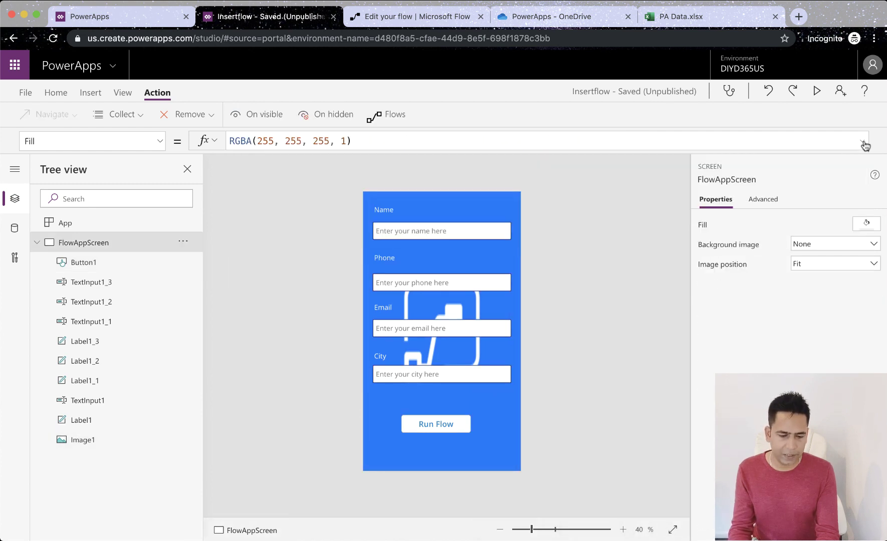
# Save the Insertflow app without a version note and return to the screen editor.
pyautogui.click(25, 92)
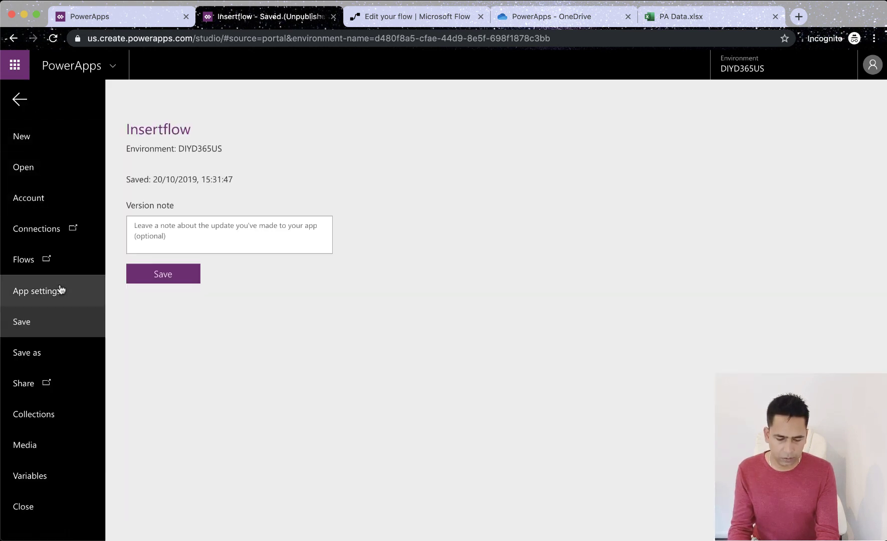
pyautogui.click(166, 275)
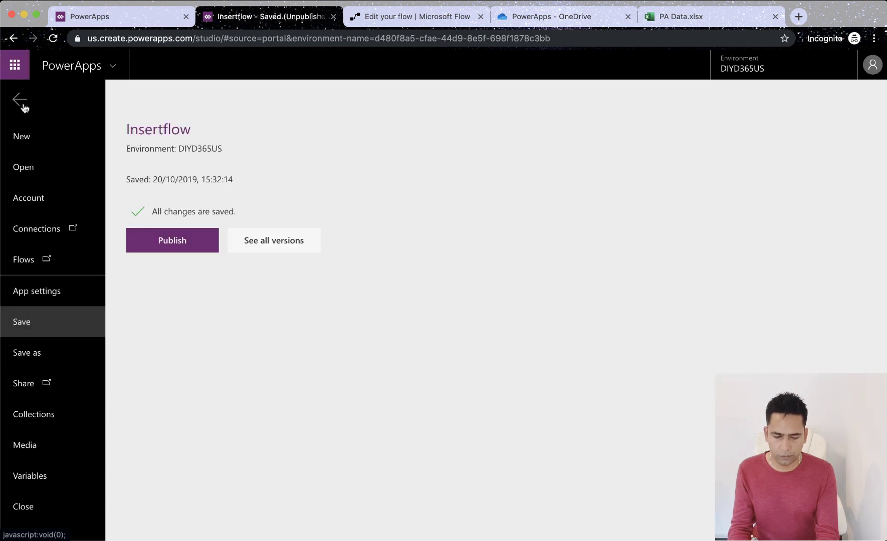
pyautogui.click(23, 103)
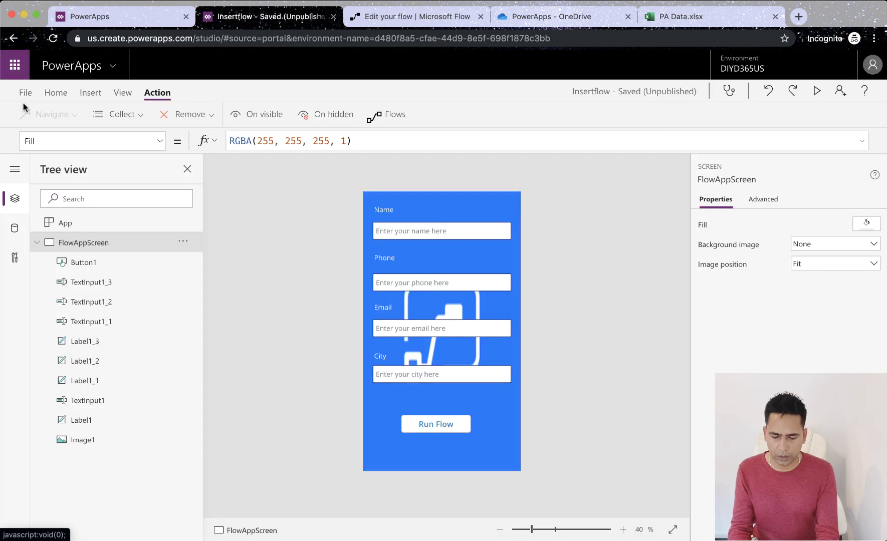
# Preview the app and fill in a test name and a test phone number.
pyautogui.click(817, 92)
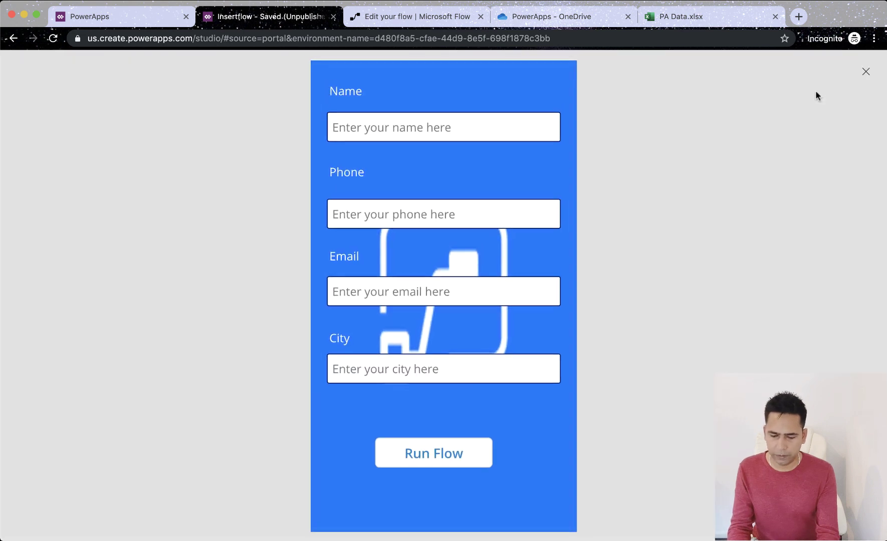
pyautogui.click(416, 123)
pyautogui.write('e')
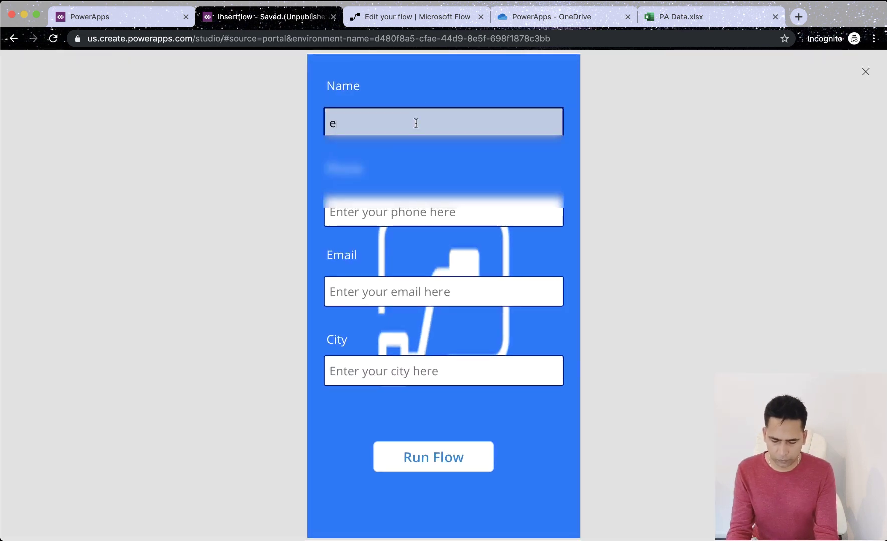
pyautogui.write('rt')
pyautogui.click(444, 213)
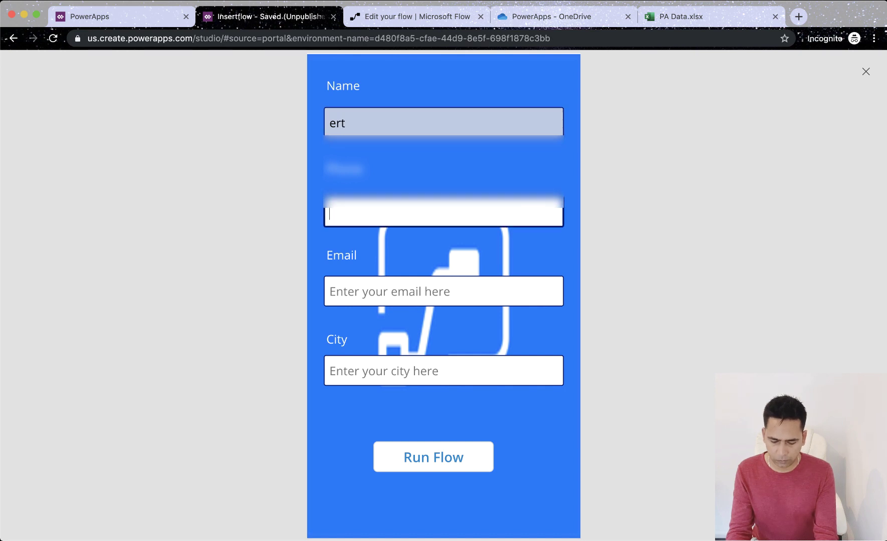
pyautogui.write('678')
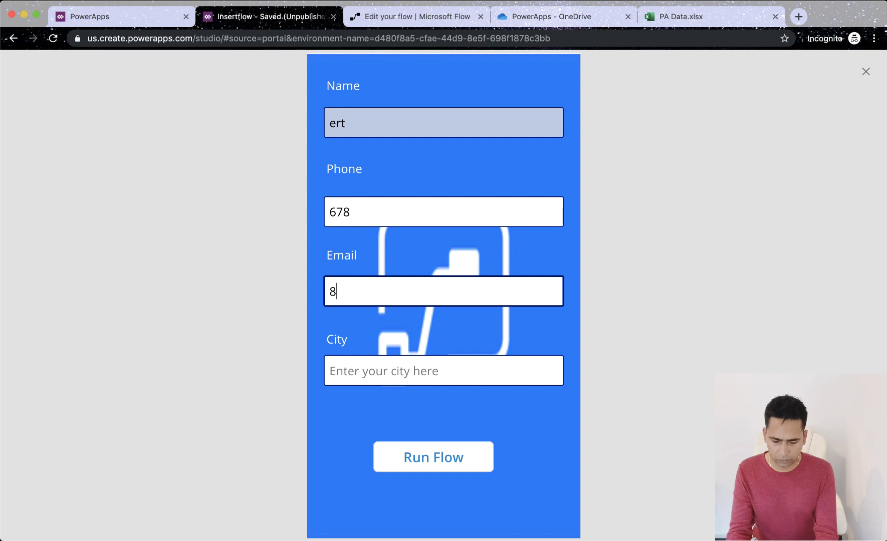
# Fill in a test e-mail address and the city bne, and submit the form with Run Flow.
pyautogui.write('8@88')
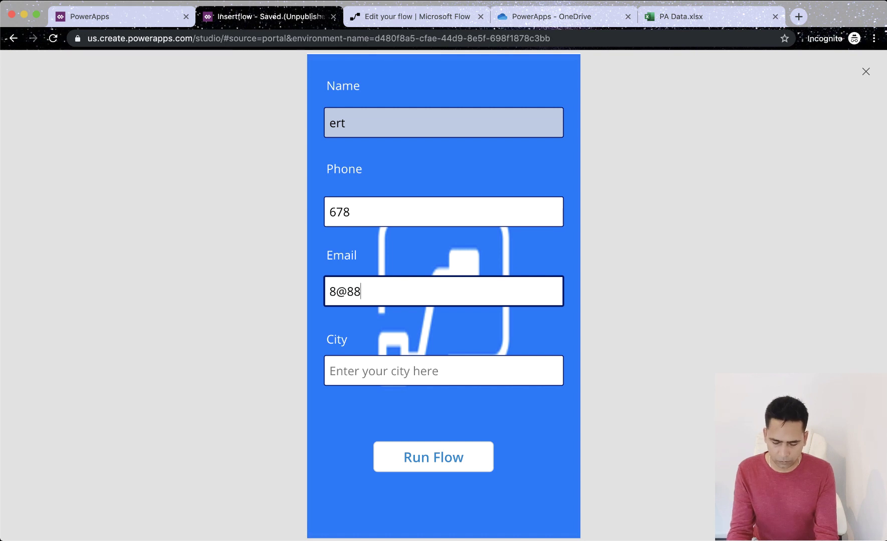
pyautogui.write('.com.')
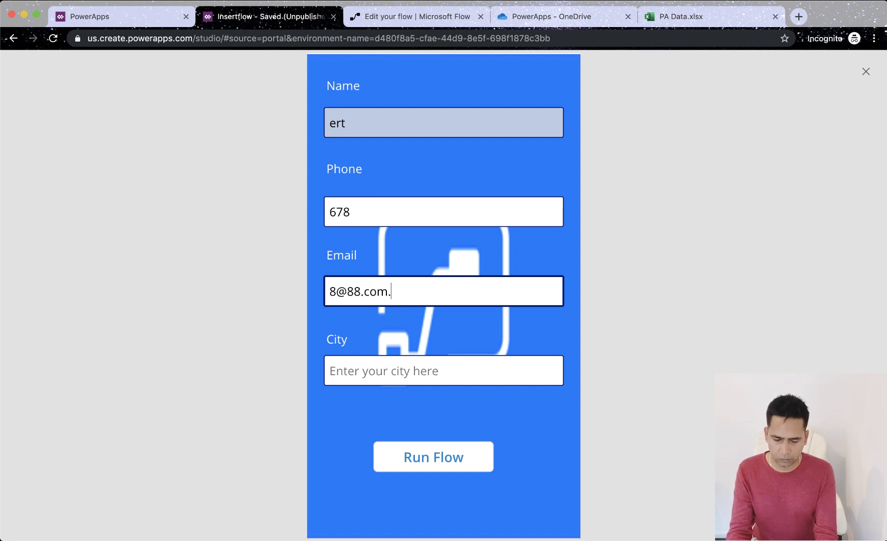
pyautogui.write('au')
pyautogui.click(444, 371)
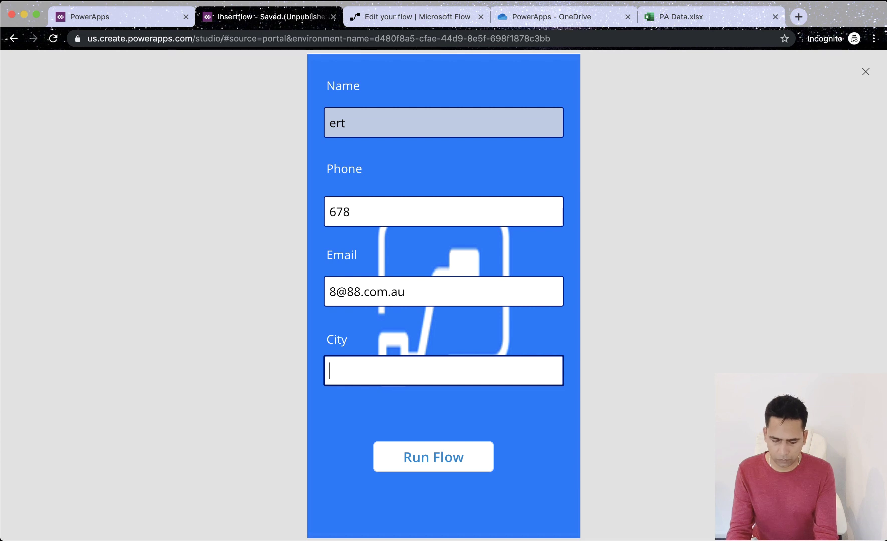
pyautogui.write('bne')
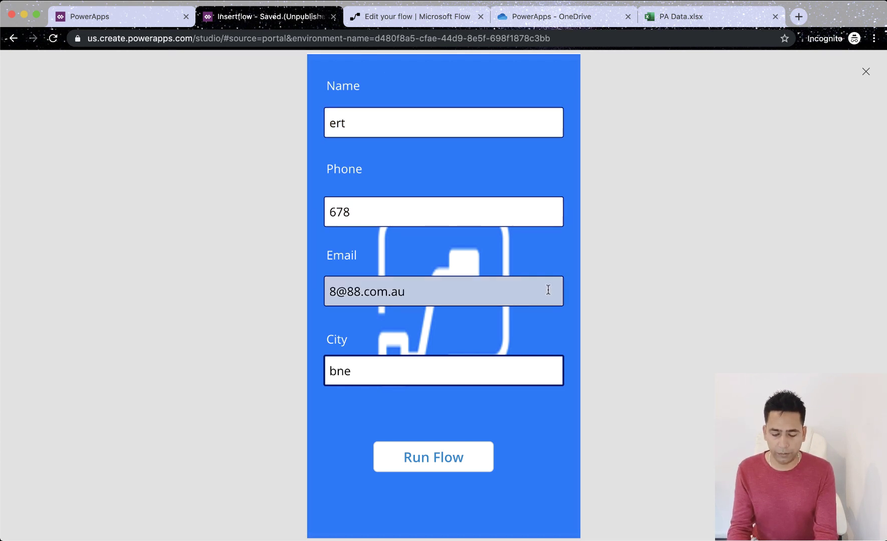
pyautogui.click(421, 462)
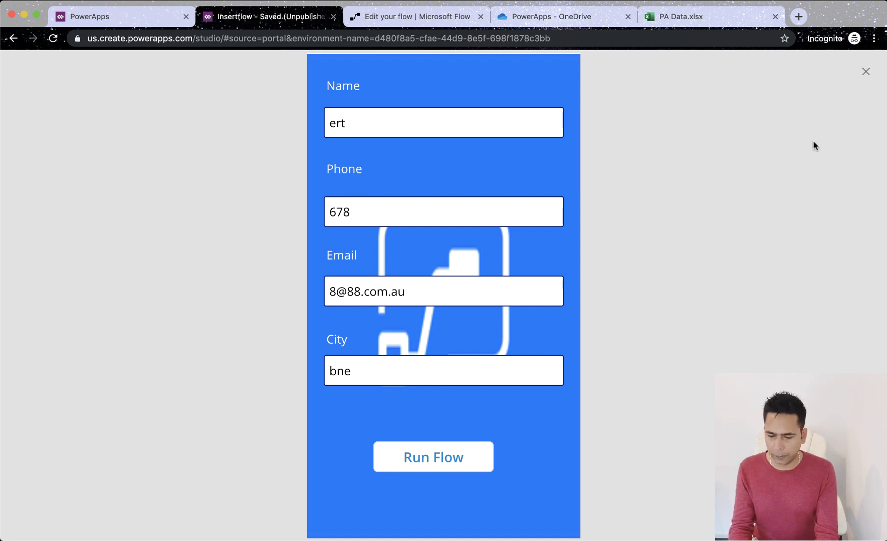
# Switch to the PA Data.xlsx workbook and check the Name, Email, Phone and City cells of the new row 6.
pyautogui.click(683, 16)
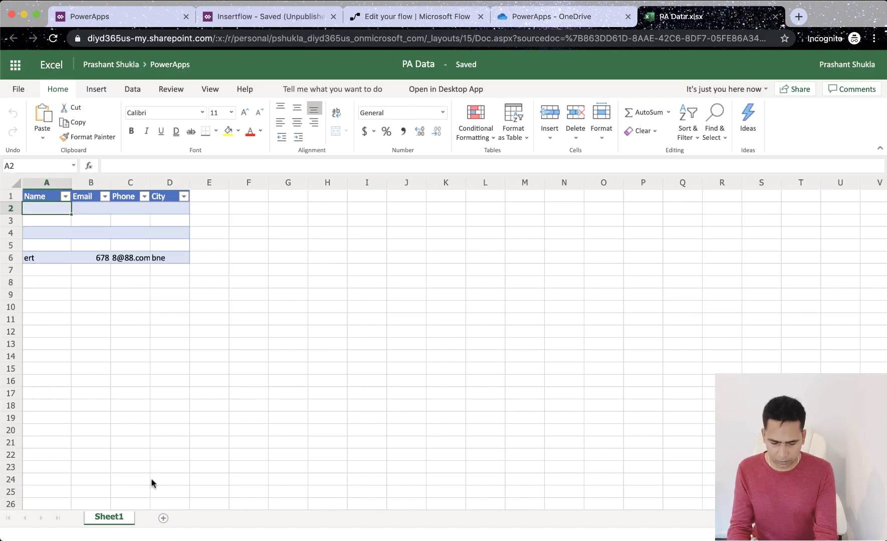
pyautogui.click(61, 451)
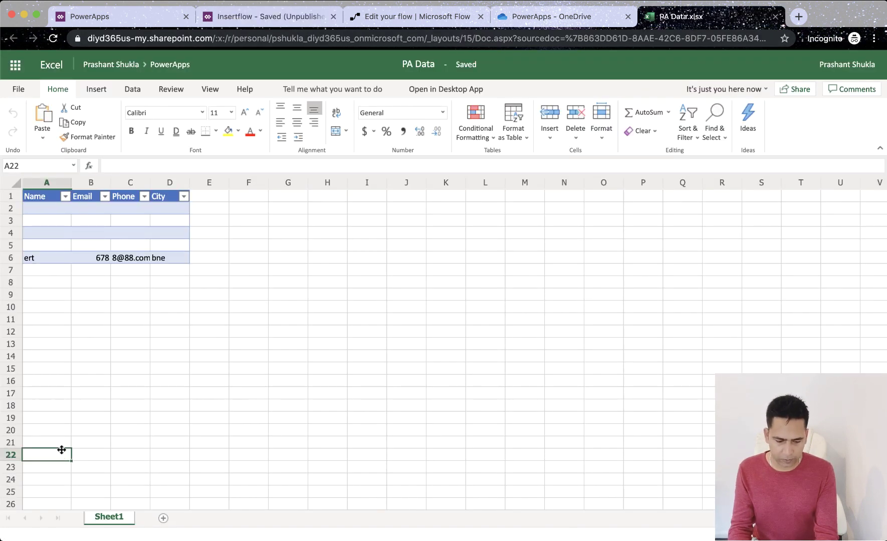
pyautogui.click(44, 257)
pyautogui.click(99, 264)
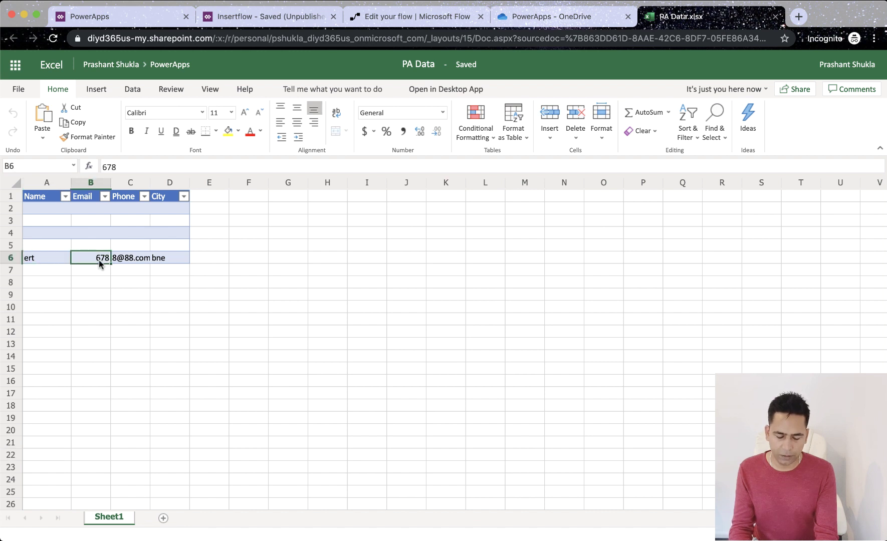
pyautogui.click(120, 263)
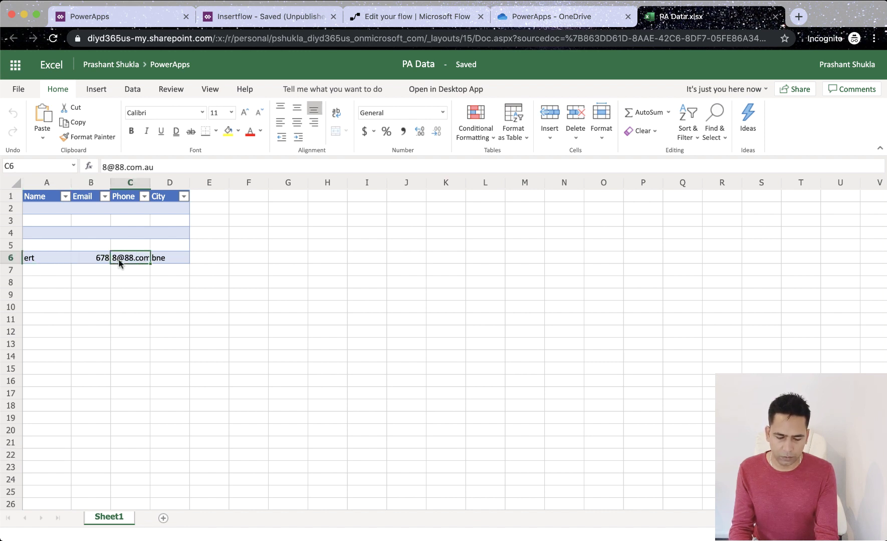
pyautogui.click(171, 260)
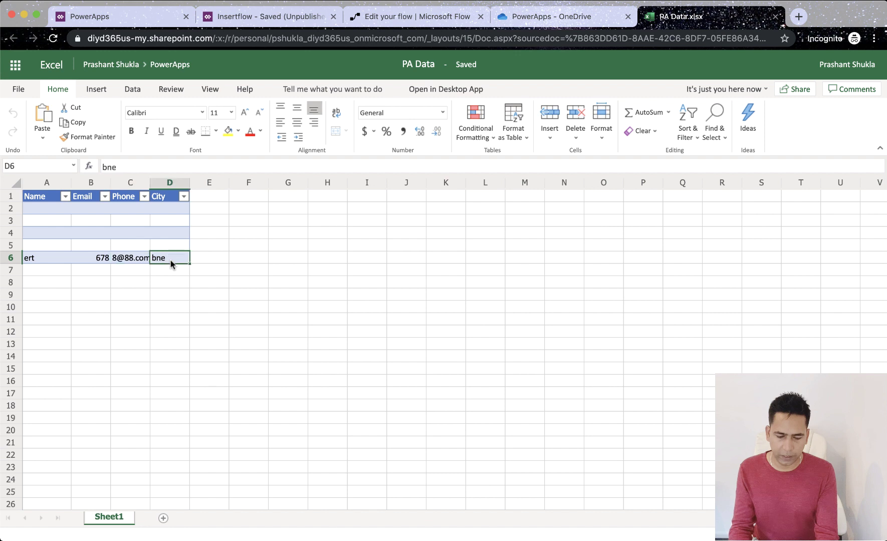
pyautogui.click(94, 257)
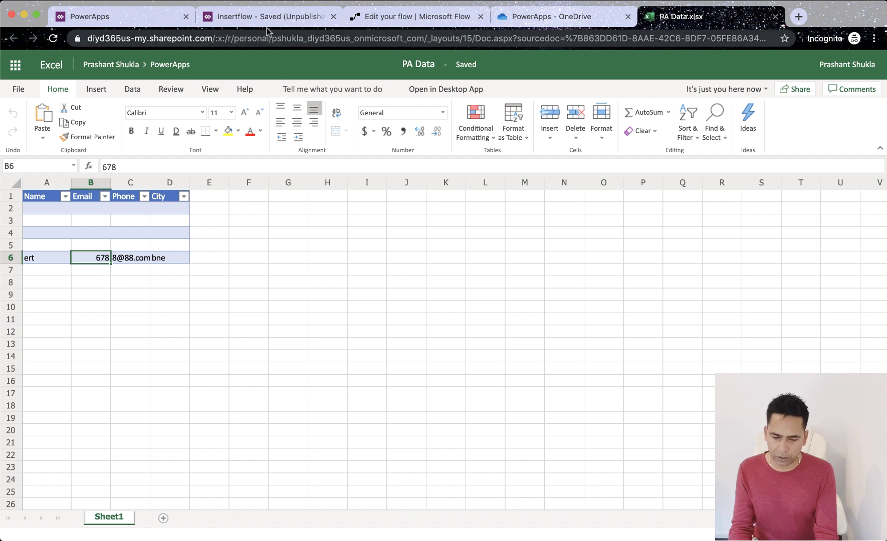
# Switch to the PowerApps button flow, dismiss the Run flow pane and examine the field mappings of the Add a row action.
pyautogui.click(416, 17)
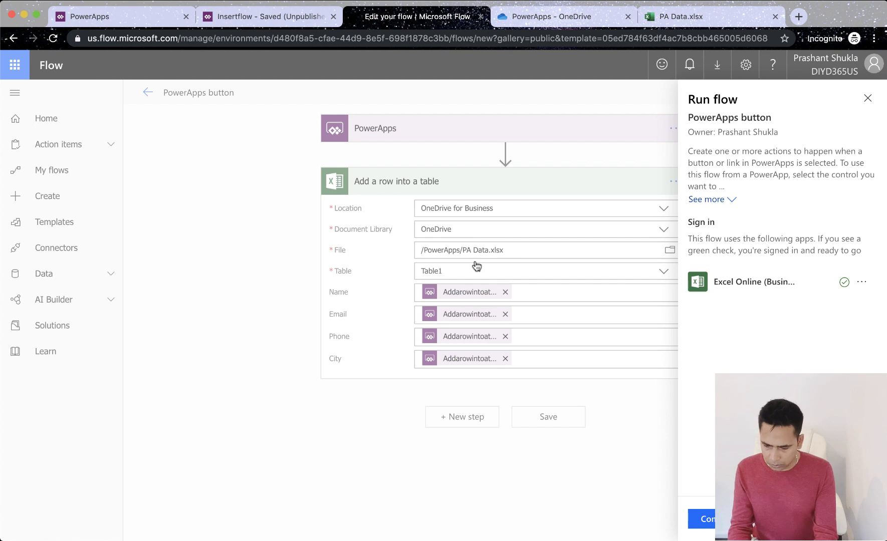
pyautogui.click(868, 99)
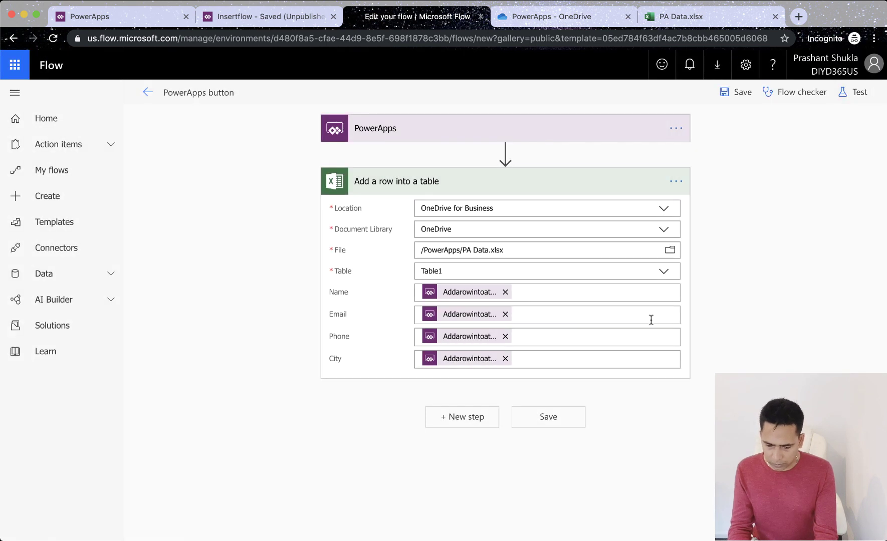
pyautogui.click(516, 317)
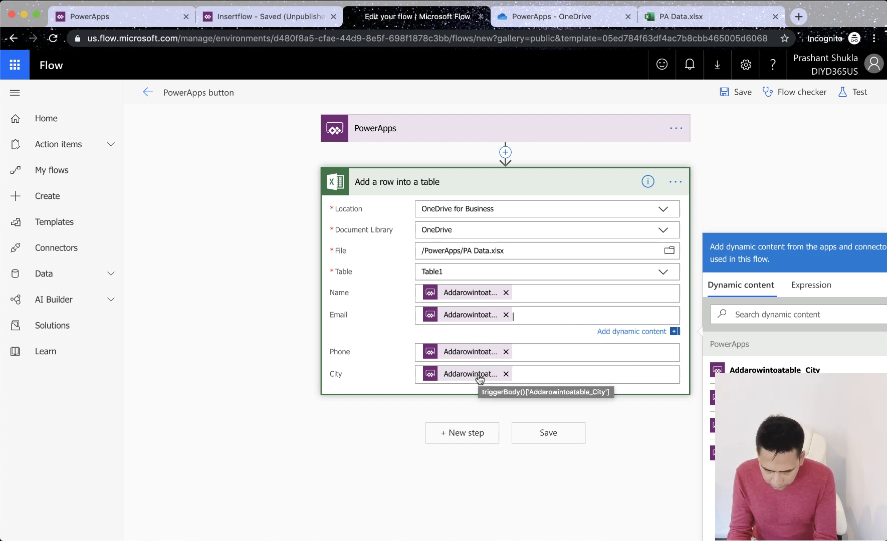
# Switch to the Insertflow app, close its preview and dismiss the testing tip.
pyautogui.click(272, 17)
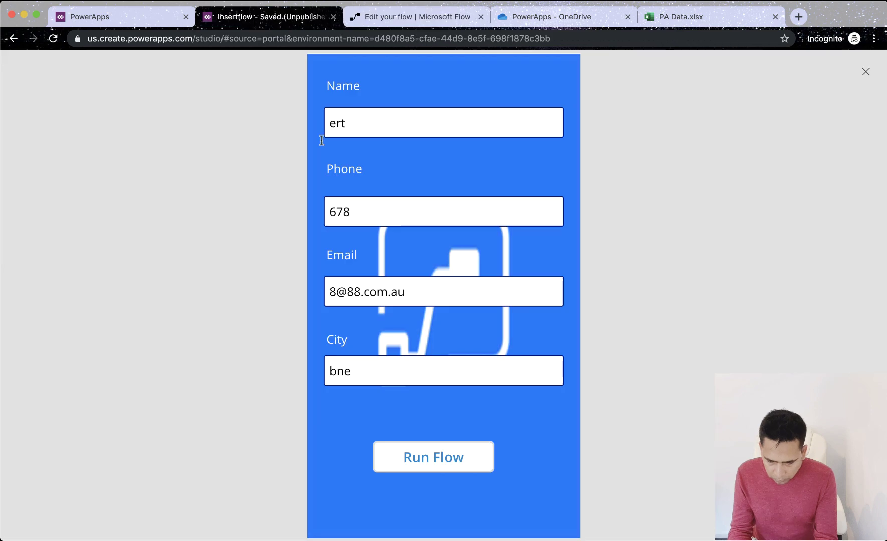
pyautogui.click(865, 73)
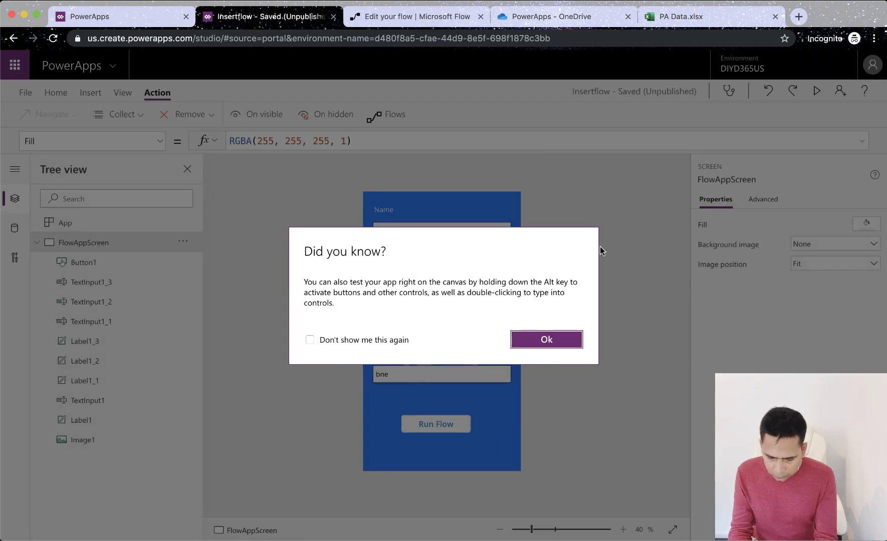
pyautogui.click(542, 337)
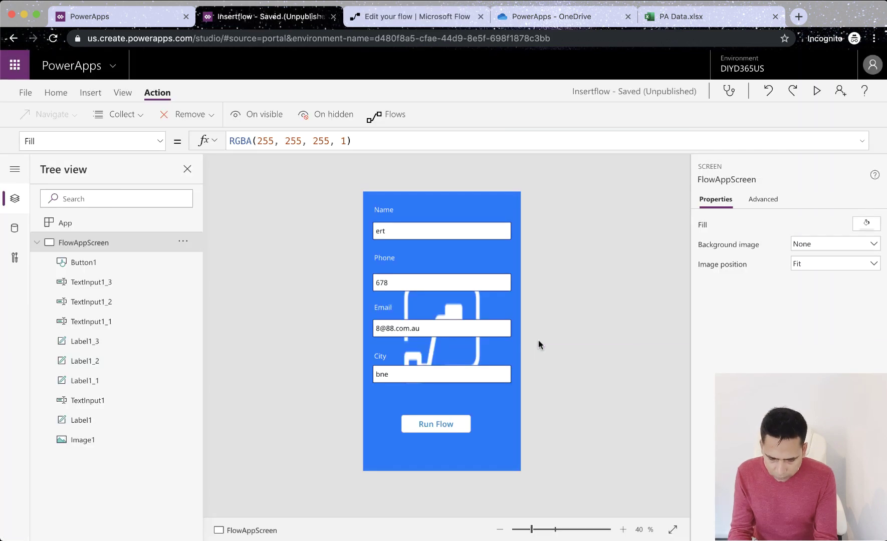
# Remove the second argument, TextInput1_1, and its comma from the Run Flow button's OnSelect formula.
pyautogui.click(385, 286)
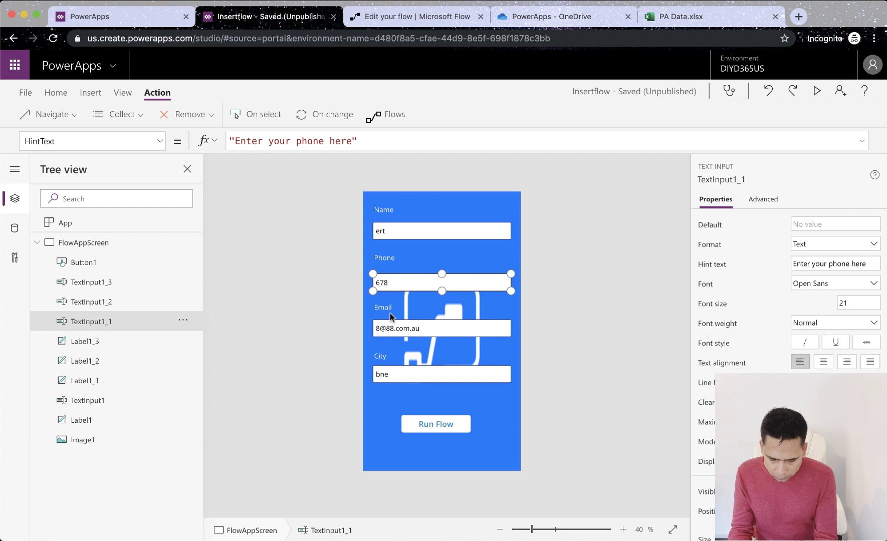
pyautogui.click(420, 431)
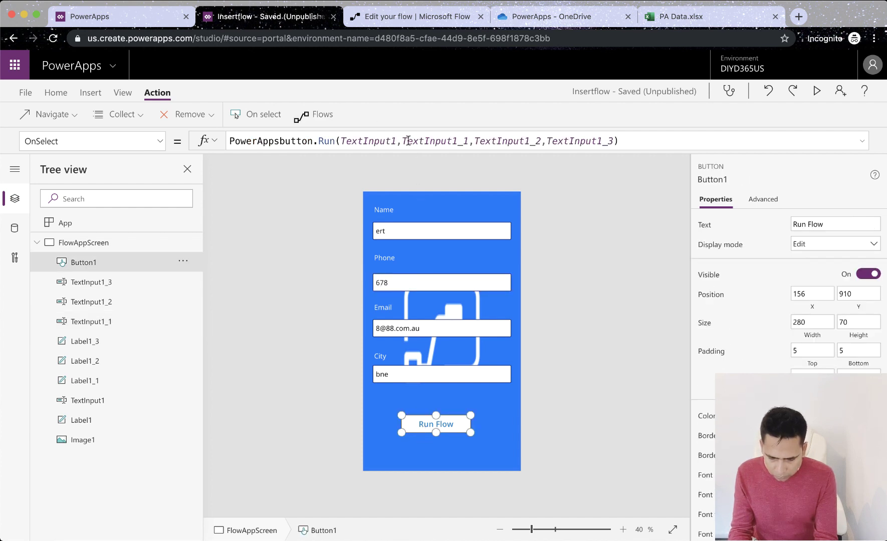
pyautogui.click(467, 141)
pyautogui.moveTo(467, 140); pyautogui.dragTo(403, 141)
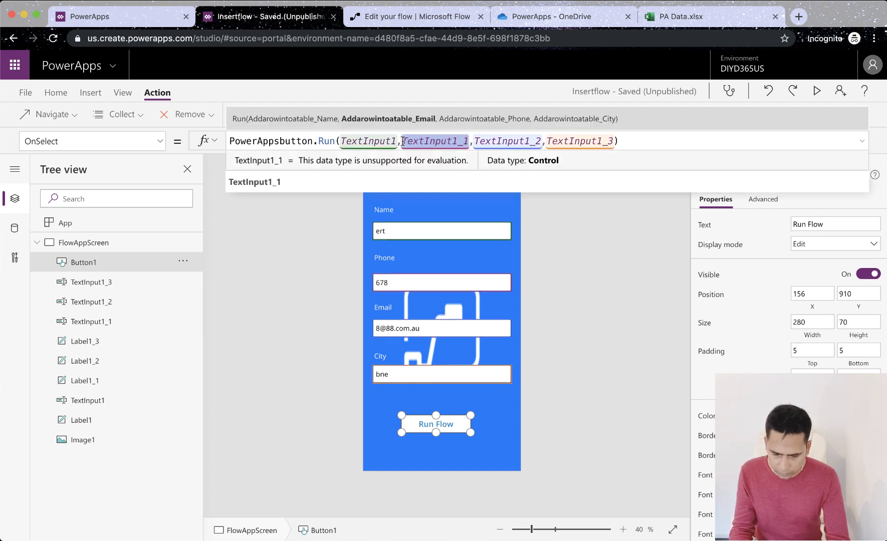
pyautogui.press('BackSpace')
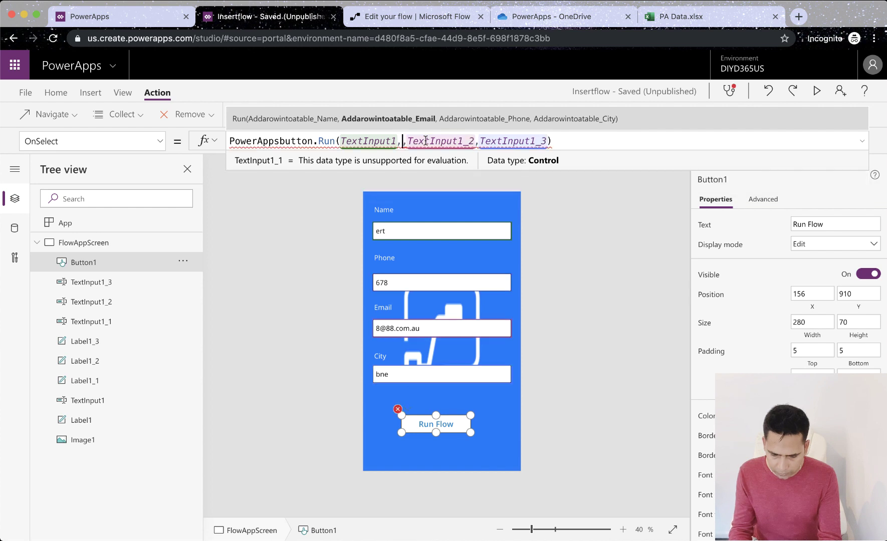
pyautogui.press('BackSpace')
pyautogui.press('Escape')
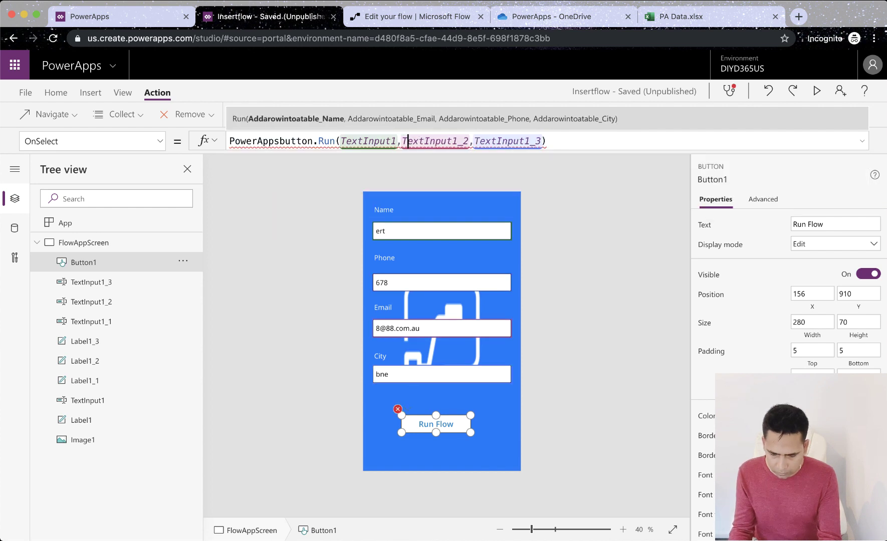
# Check the column order in PA Data.xlsx and insert TextInput1_1 as the third argument, between TextInput1_2 and TextInput1_3, in the OnSelect formula.
pyautogui.click(458, 141)
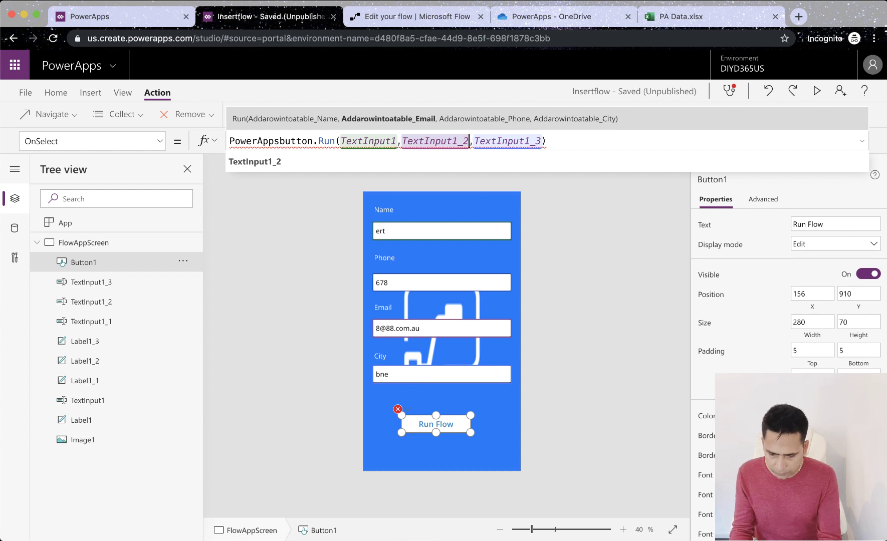
pyautogui.click(680, 19)
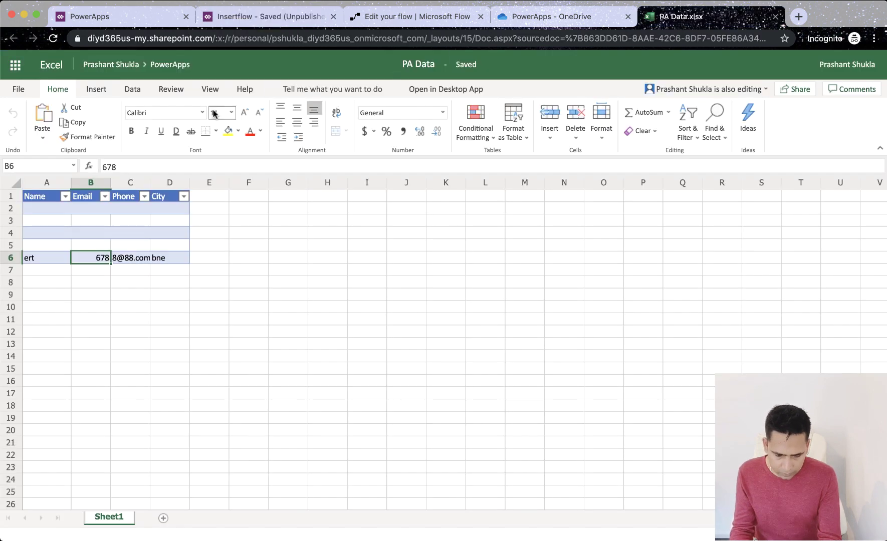
pyautogui.click(273, 17)
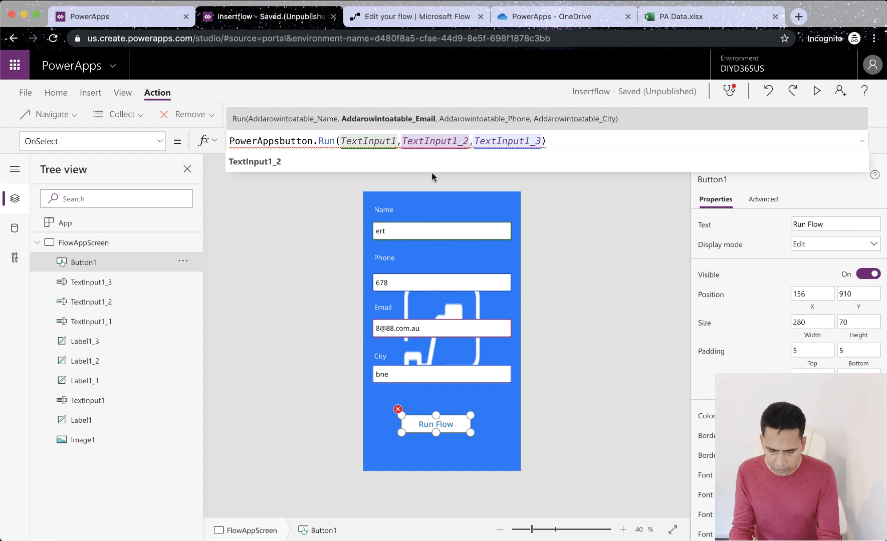
pyautogui.press('Right')
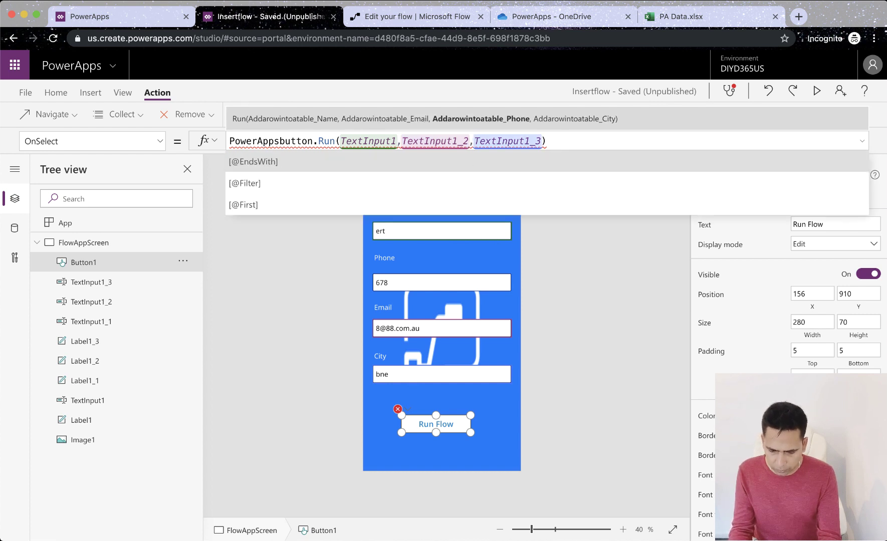
pyautogui.write('TextInput1_1,')
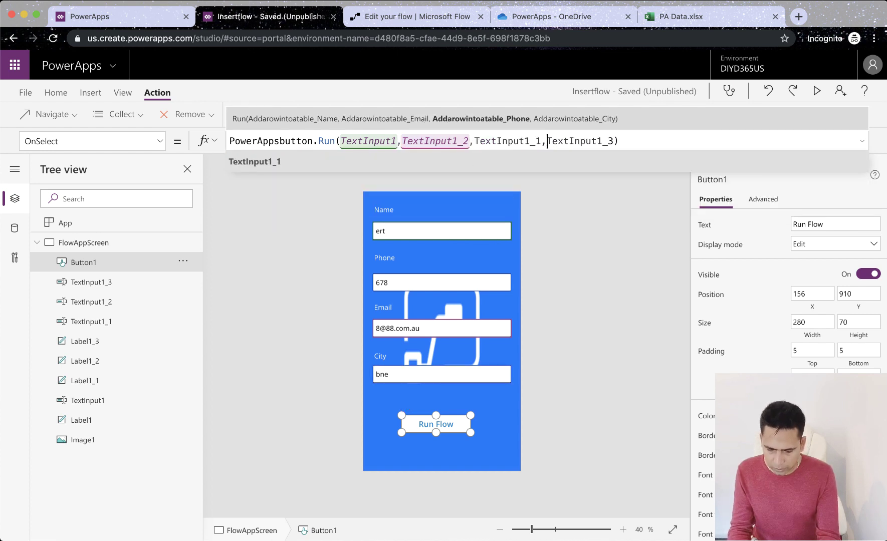
pyautogui.click(531, 287)
# Preview the app, submit the form twice with Run Flow and check the new rows in the PA Data.xlsx workbook.
pyautogui.click(816, 92)
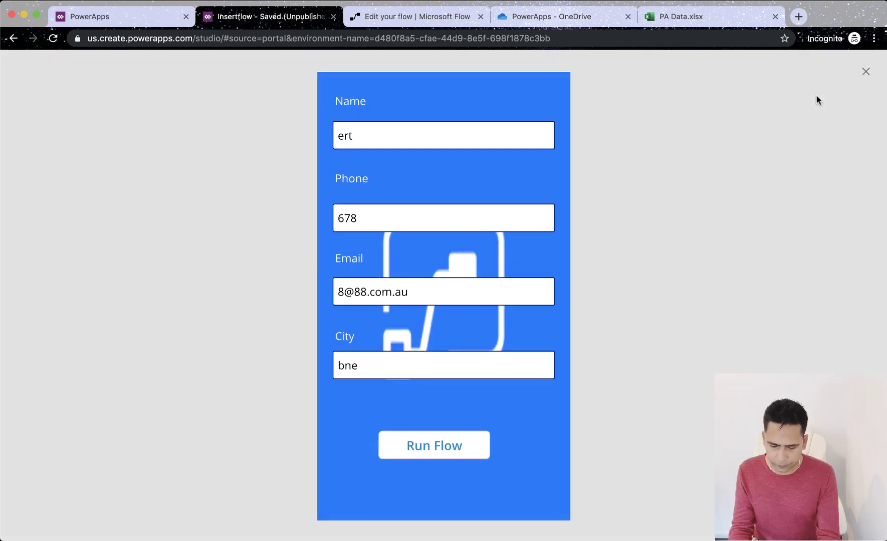
pyautogui.click(443, 456)
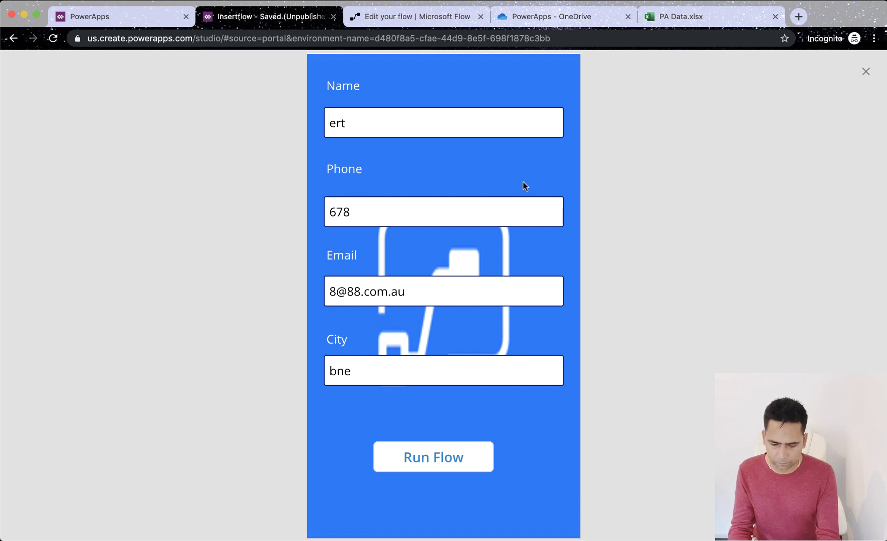
pyautogui.click(434, 453)
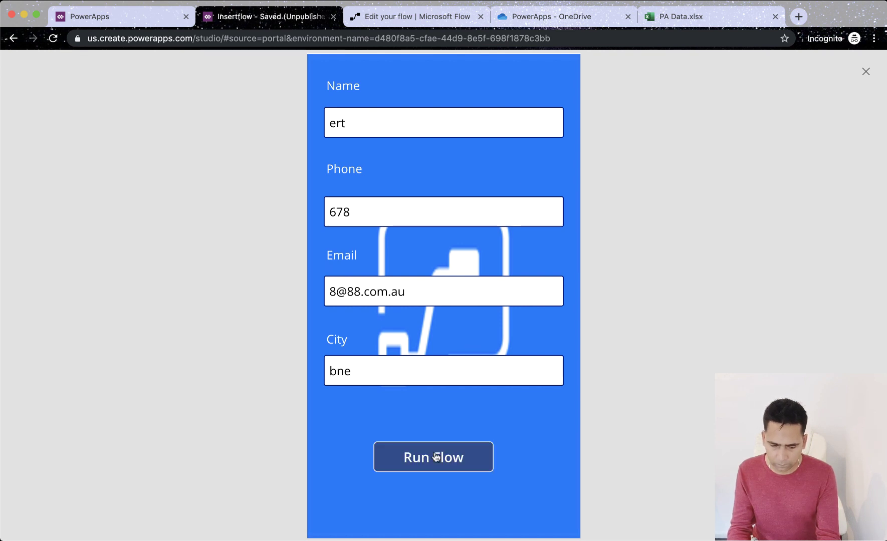
pyautogui.click(720, 20)
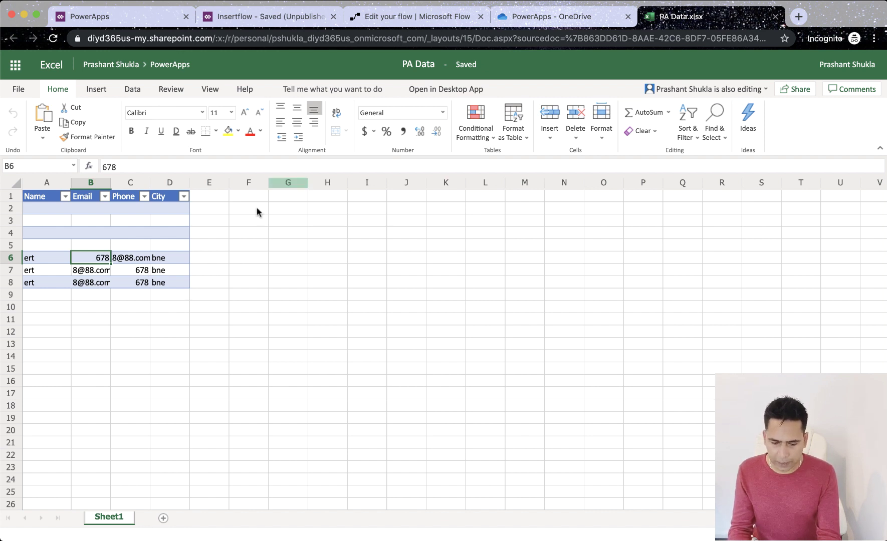
# Return to the Insertflow app, close its preview and show the flows available for FlowAppScreen.
pyautogui.click(276, 20)
pyautogui.click(392, 18)
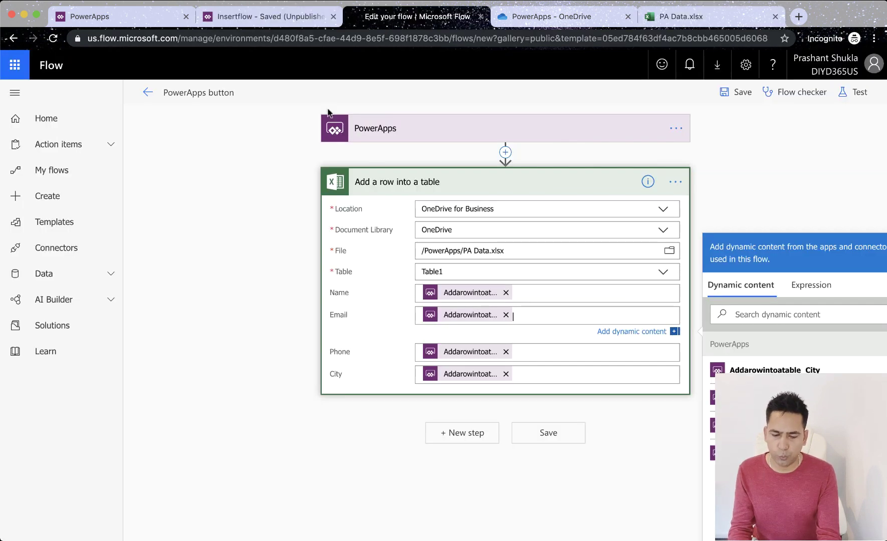
pyautogui.click(273, 20)
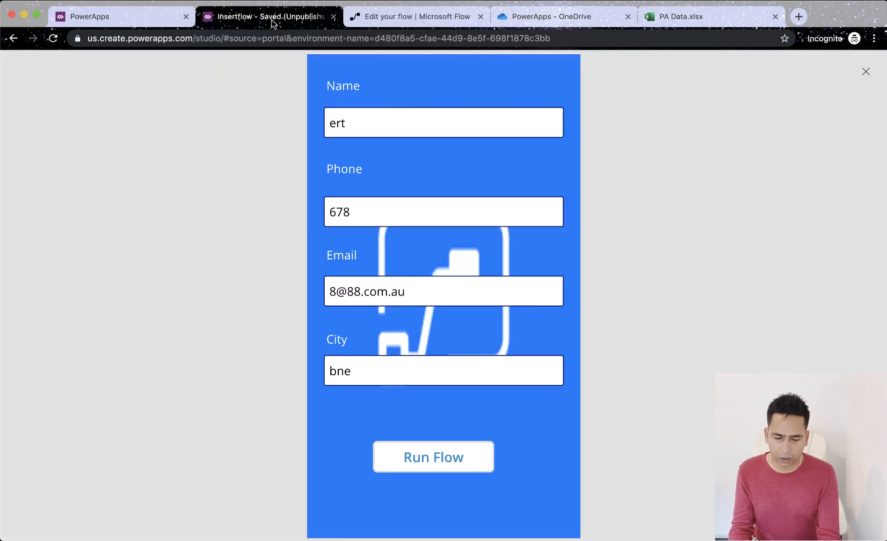
pyautogui.click(870, 76)
pyautogui.click(527, 337)
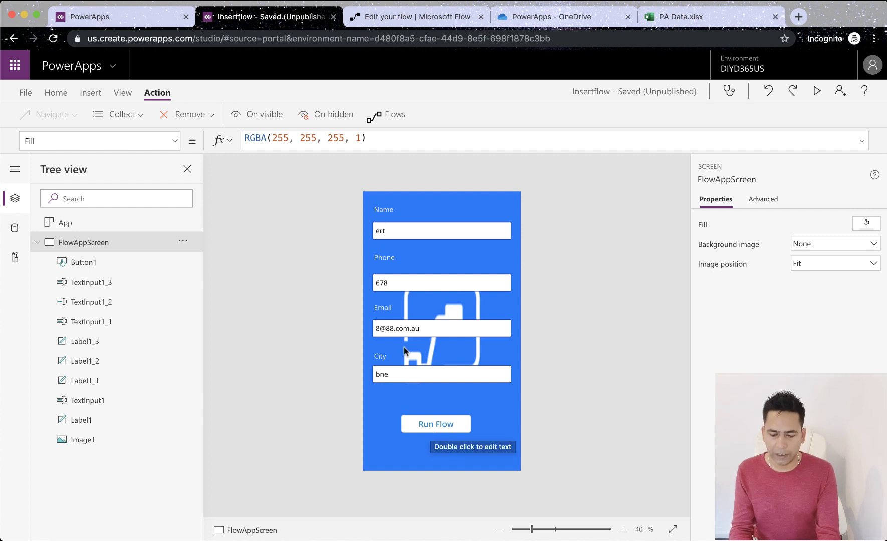
pyautogui.click(389, 117)
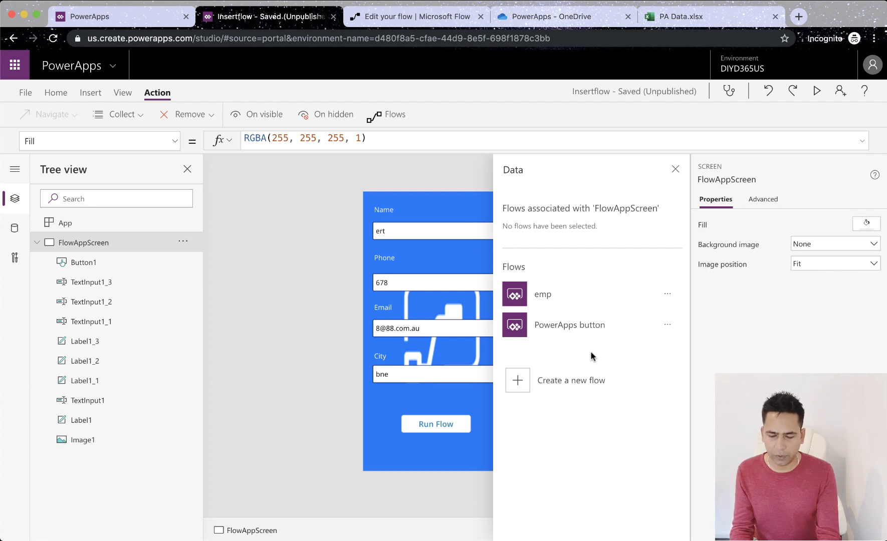
# Review the PowerApps button flow's previous runs in its test options, compare them with the PA Data.xlsx rows, and close the options without testing.
pyautogui.click(404, 20)
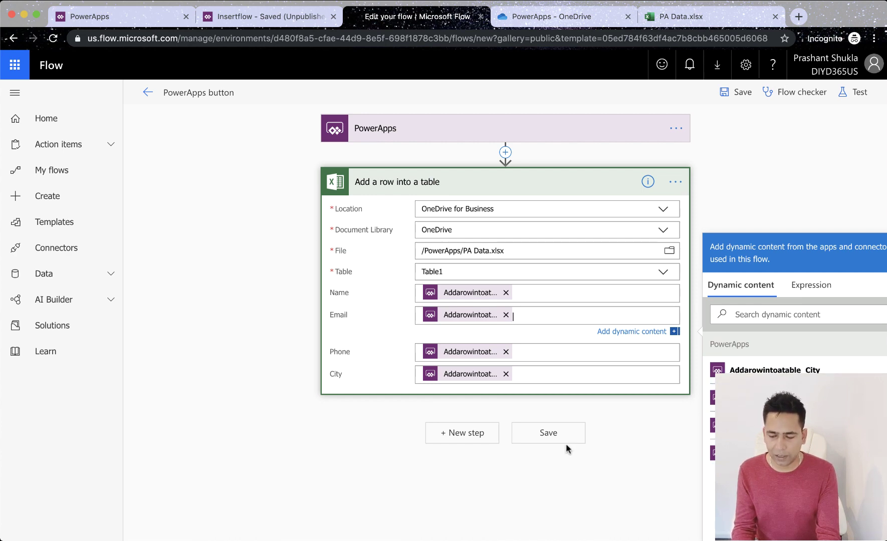
pyautogui.click(848, 95)
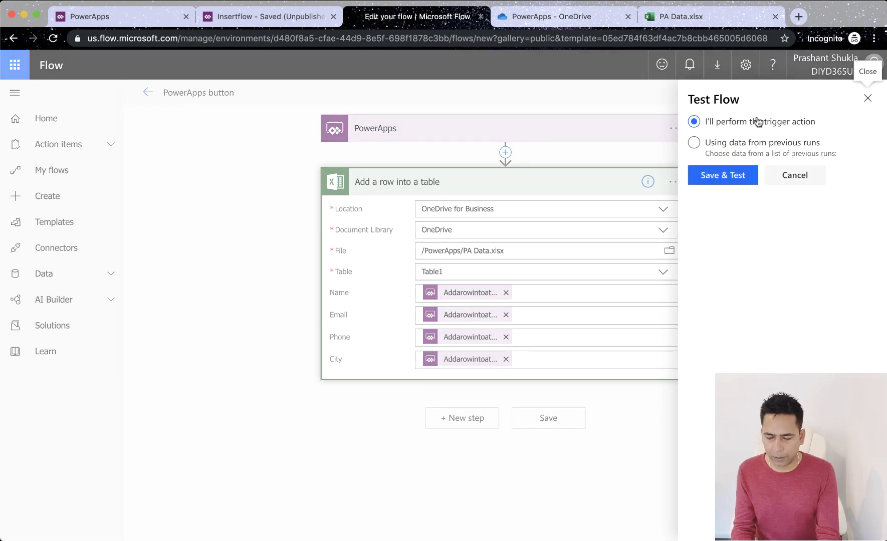
pyautogui.click(694, 142)
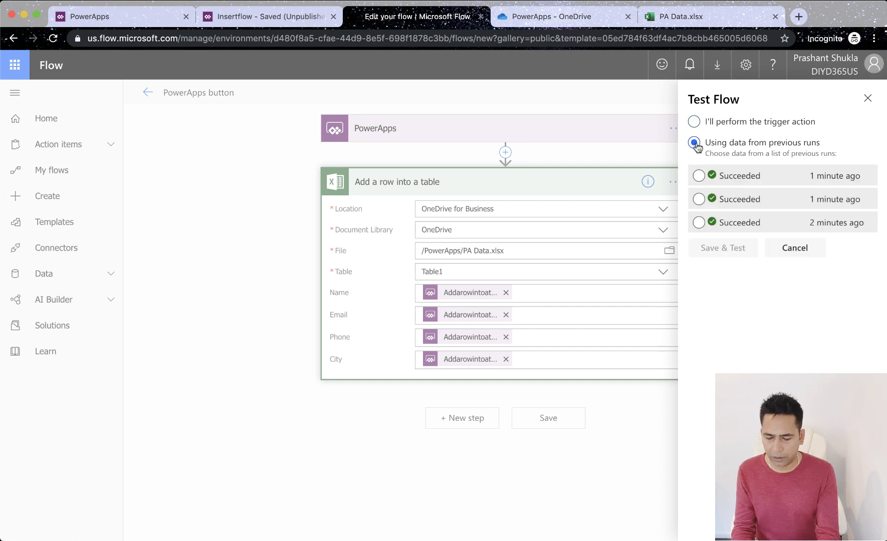
pyautogui.click(698, 177)
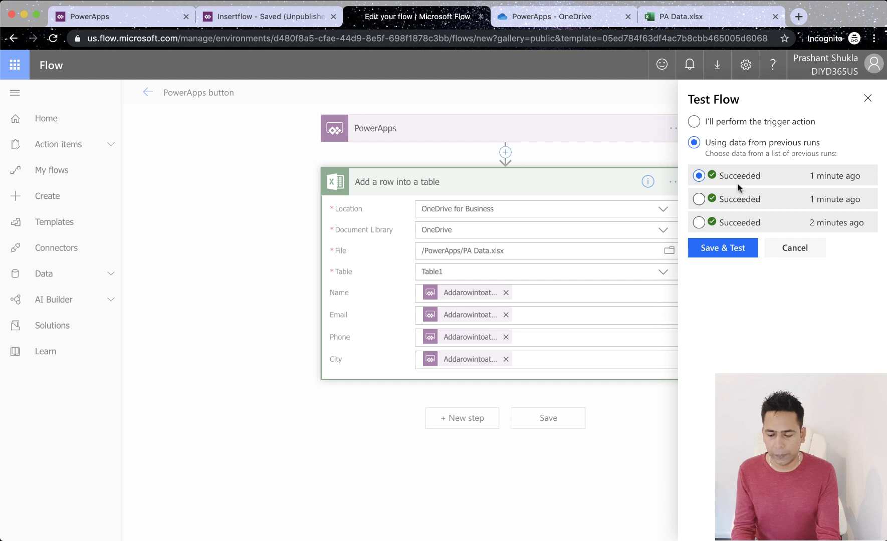
pyautogui.click(689, 15)
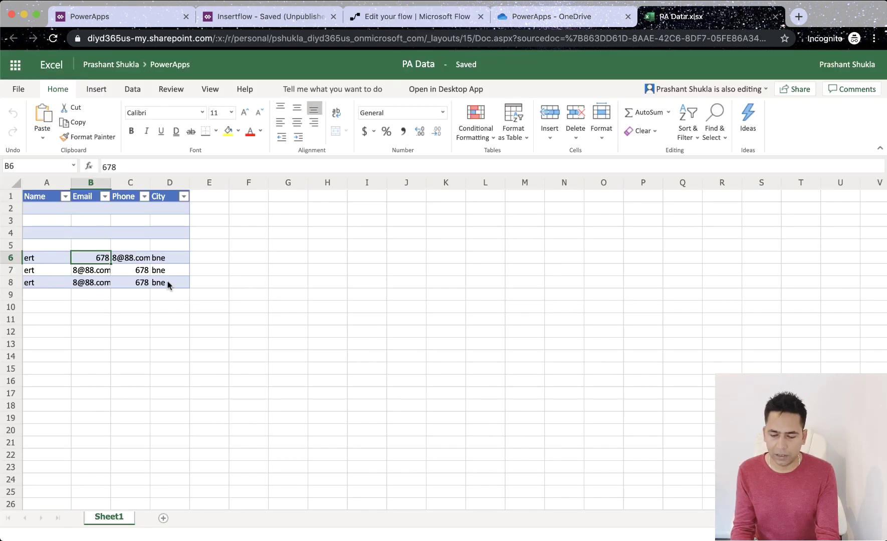
pyautogui.click(284, 21)
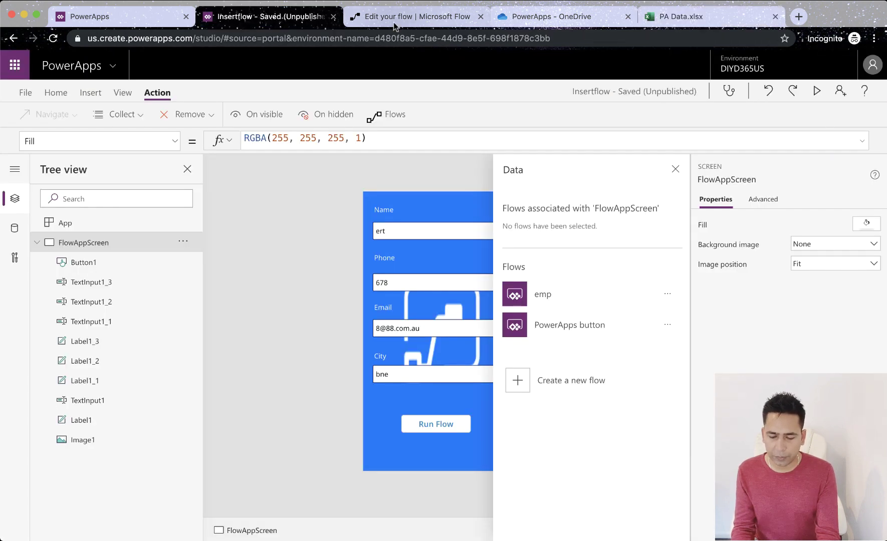
pyautogui.click(393, 22)
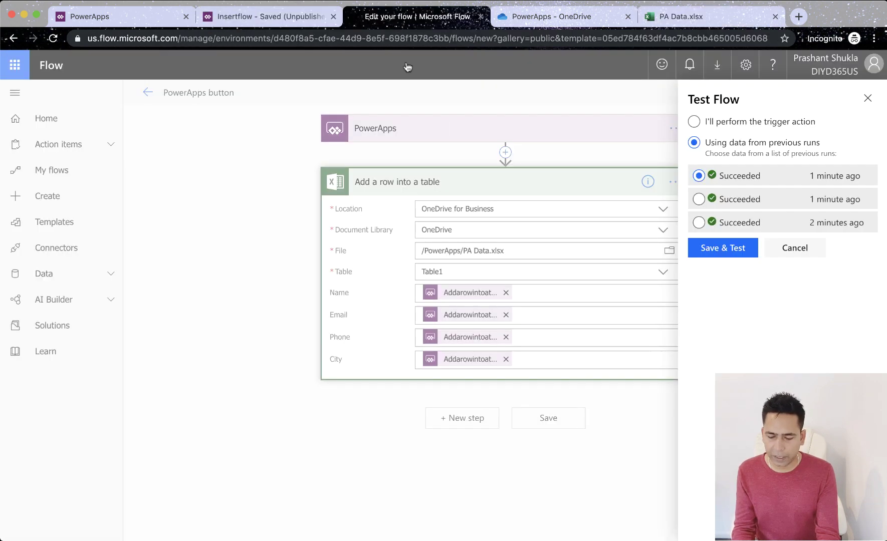
pyautogui.click(867, 100)
# Return to the Insertflow app and examine the flow name and arguments in the Run Flow button's OnSelect formula.
pyautogui.click(278, 24)
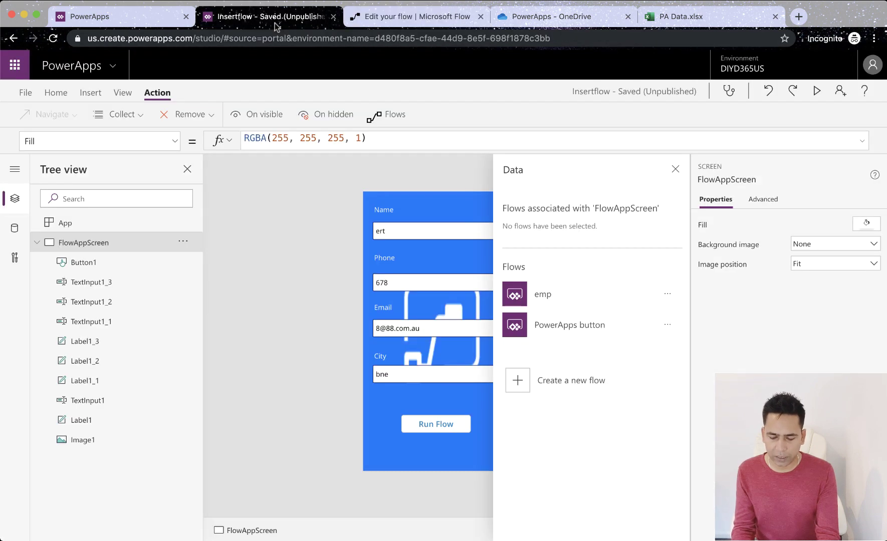
pyautogui.click(473, 406)
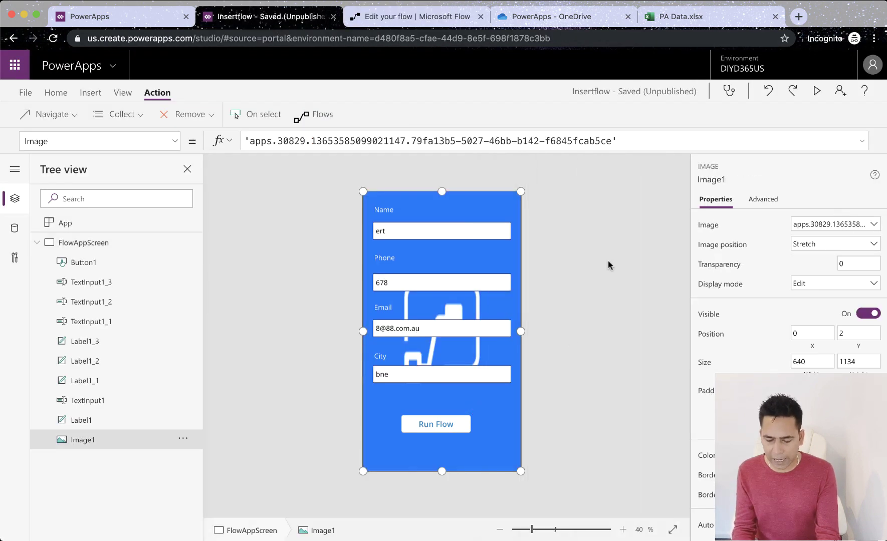
pyautogui.click(551, 418)
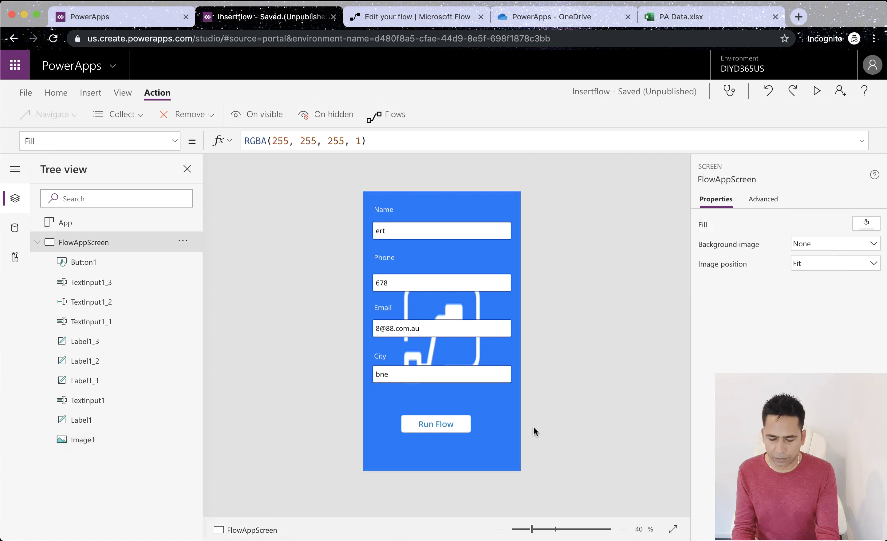
pyautogui.click(452, 429)
pyautogui.click(577, 401)
pyautogui.click(438, 422)
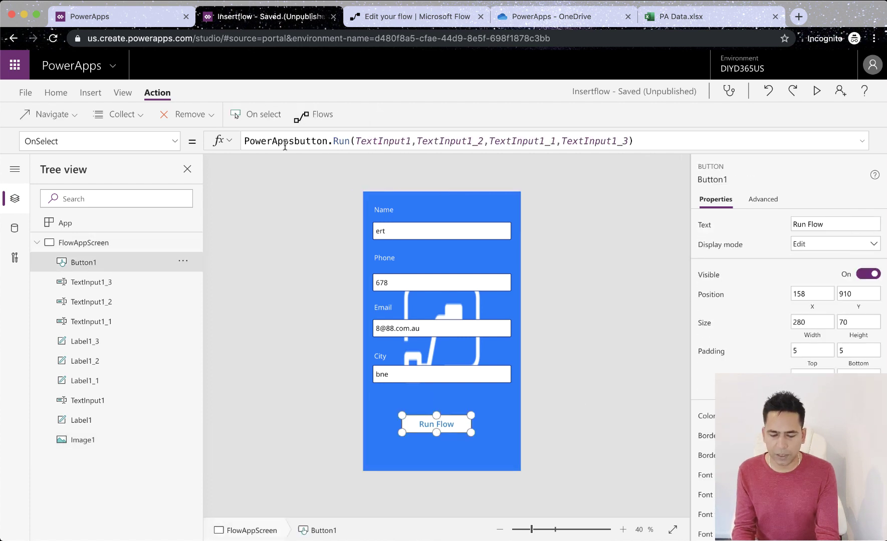
pyautogui.moveTo(328, 139); pyautogui.dragTo(245, 141)
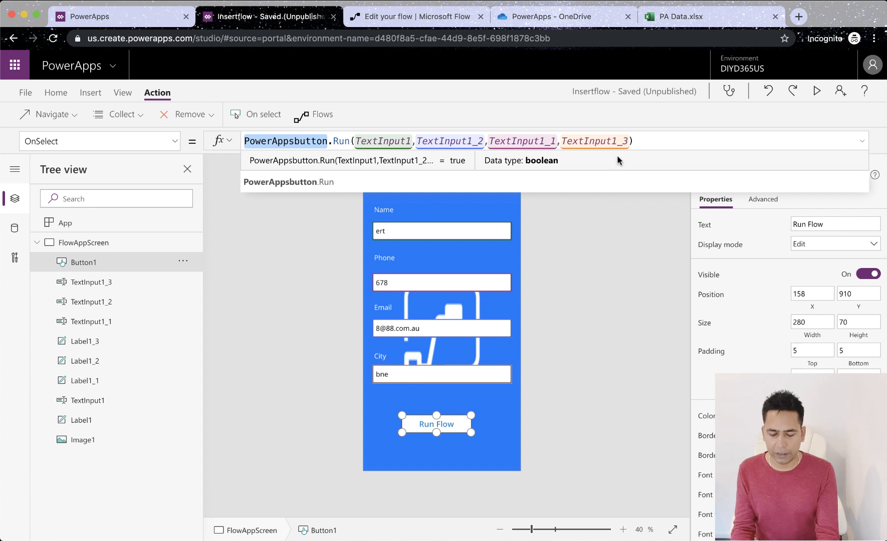
pyautogui.click(607, 272)
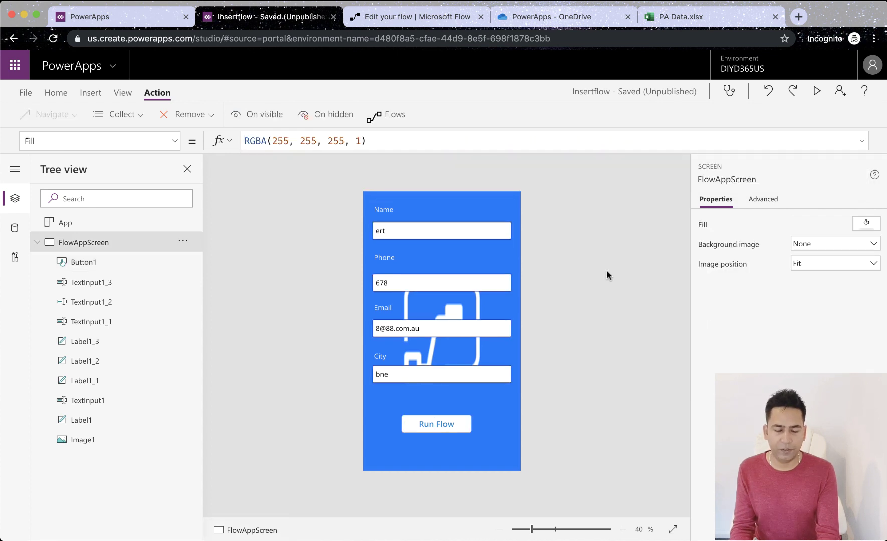